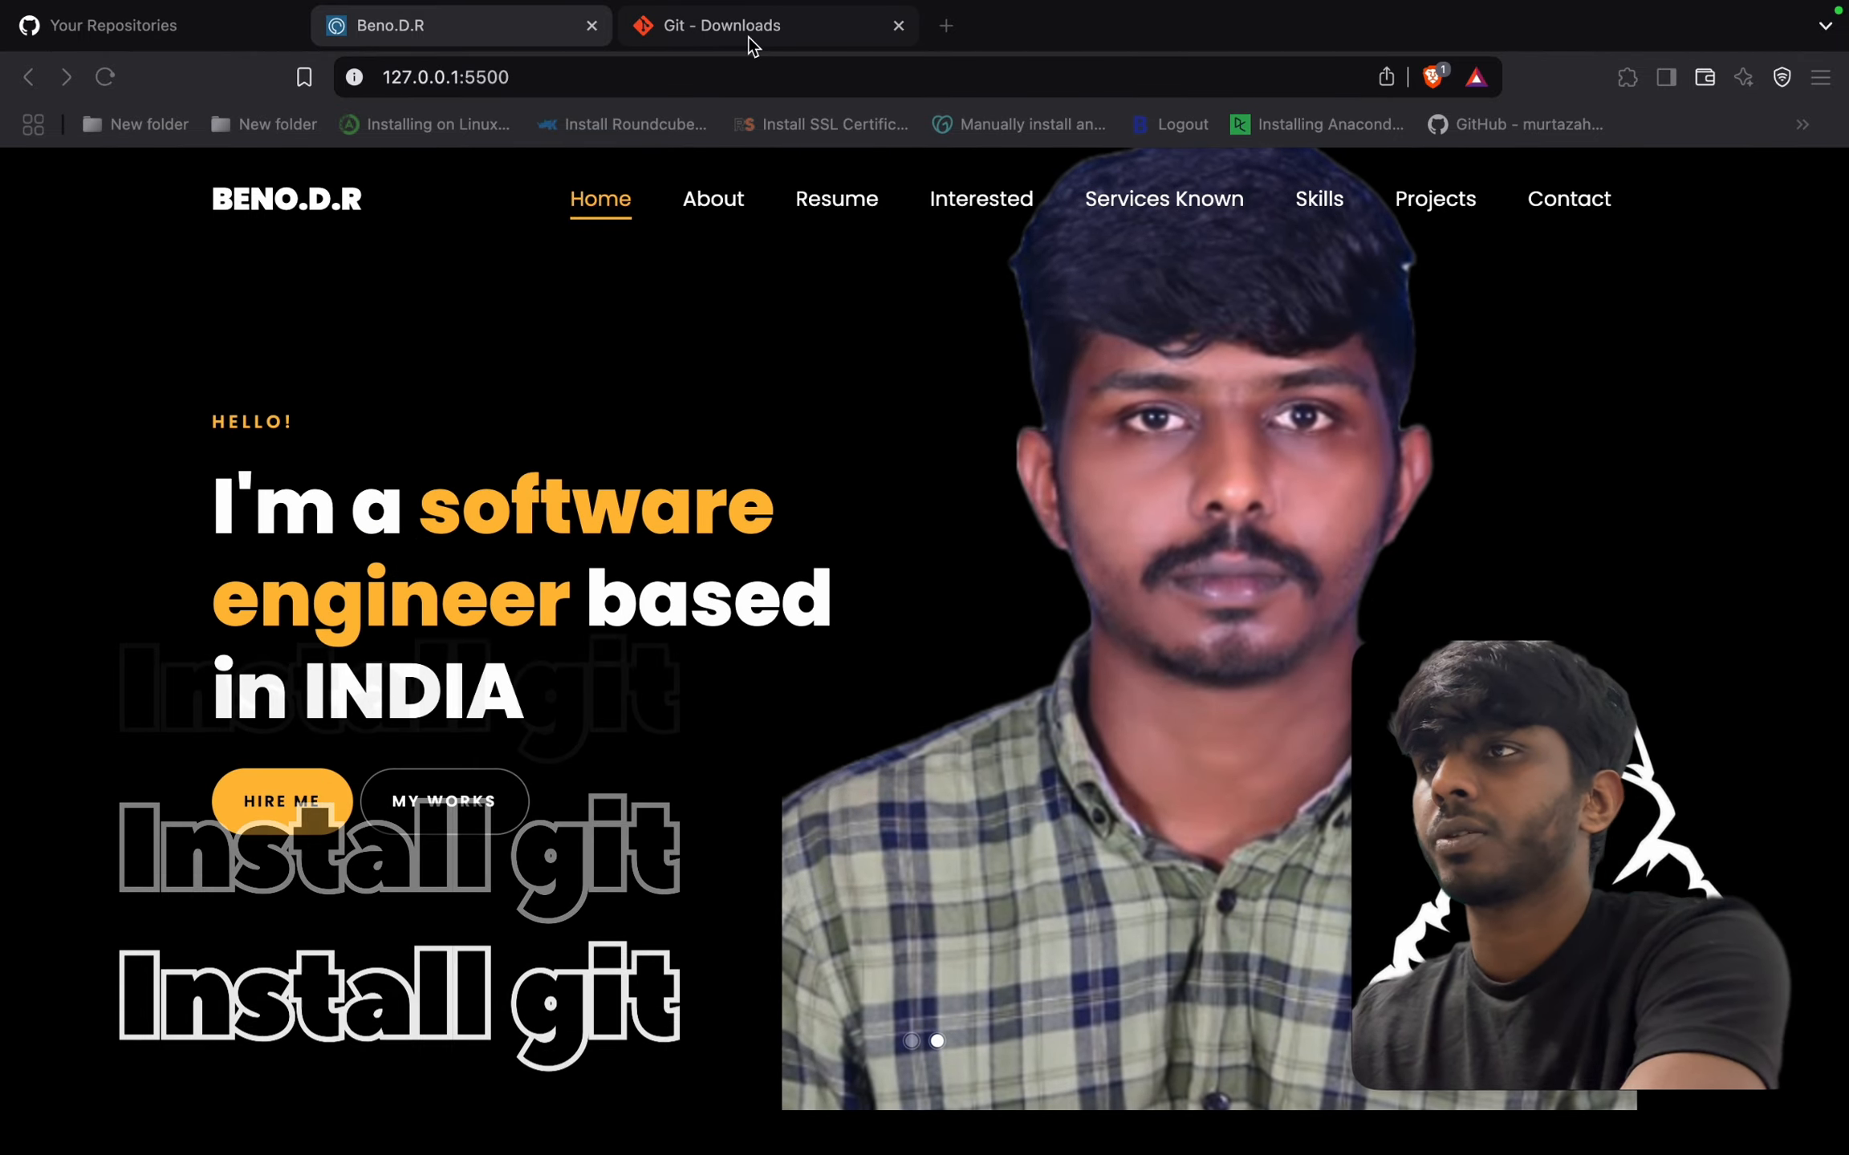
View the GitHub sign-up form and the Git downloads page at git-scm.com/downloads.
click(748, 36)
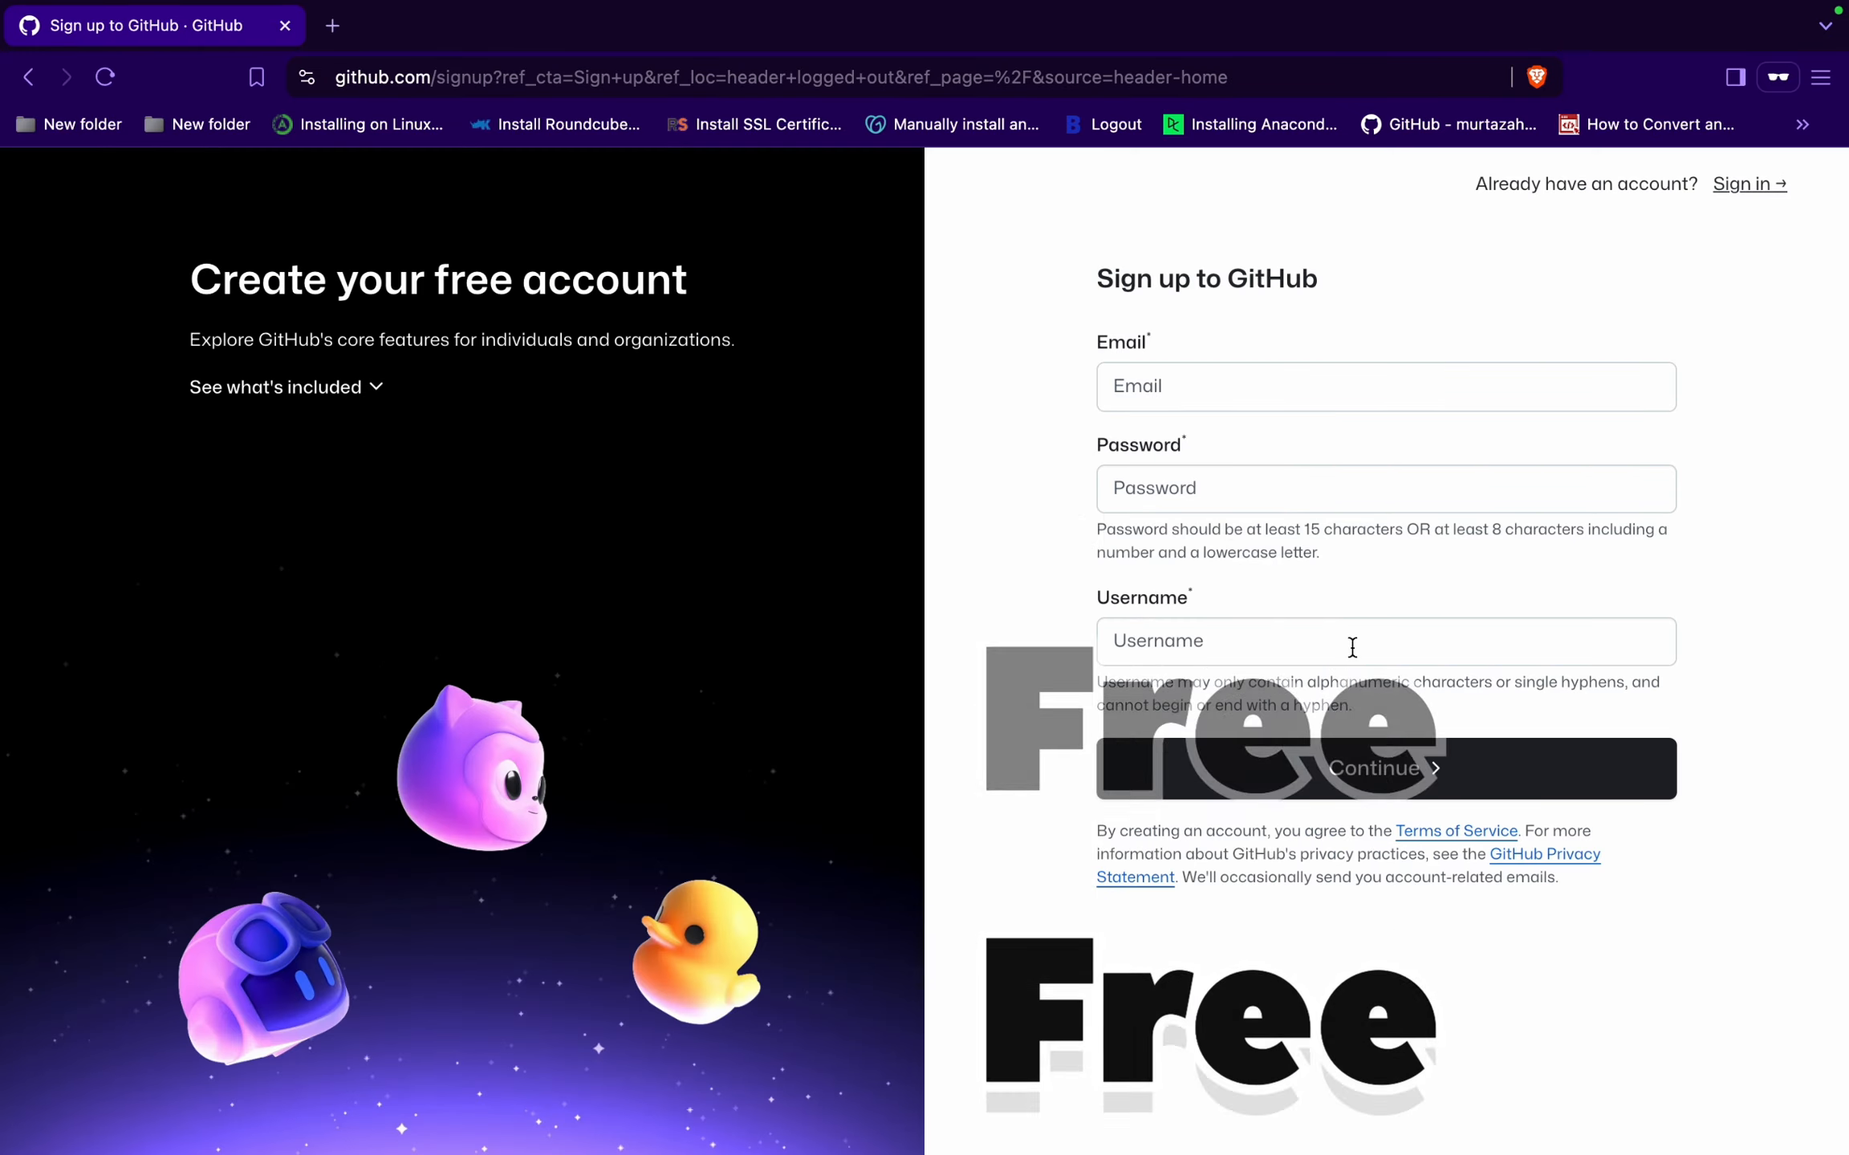
click(1352, 647)
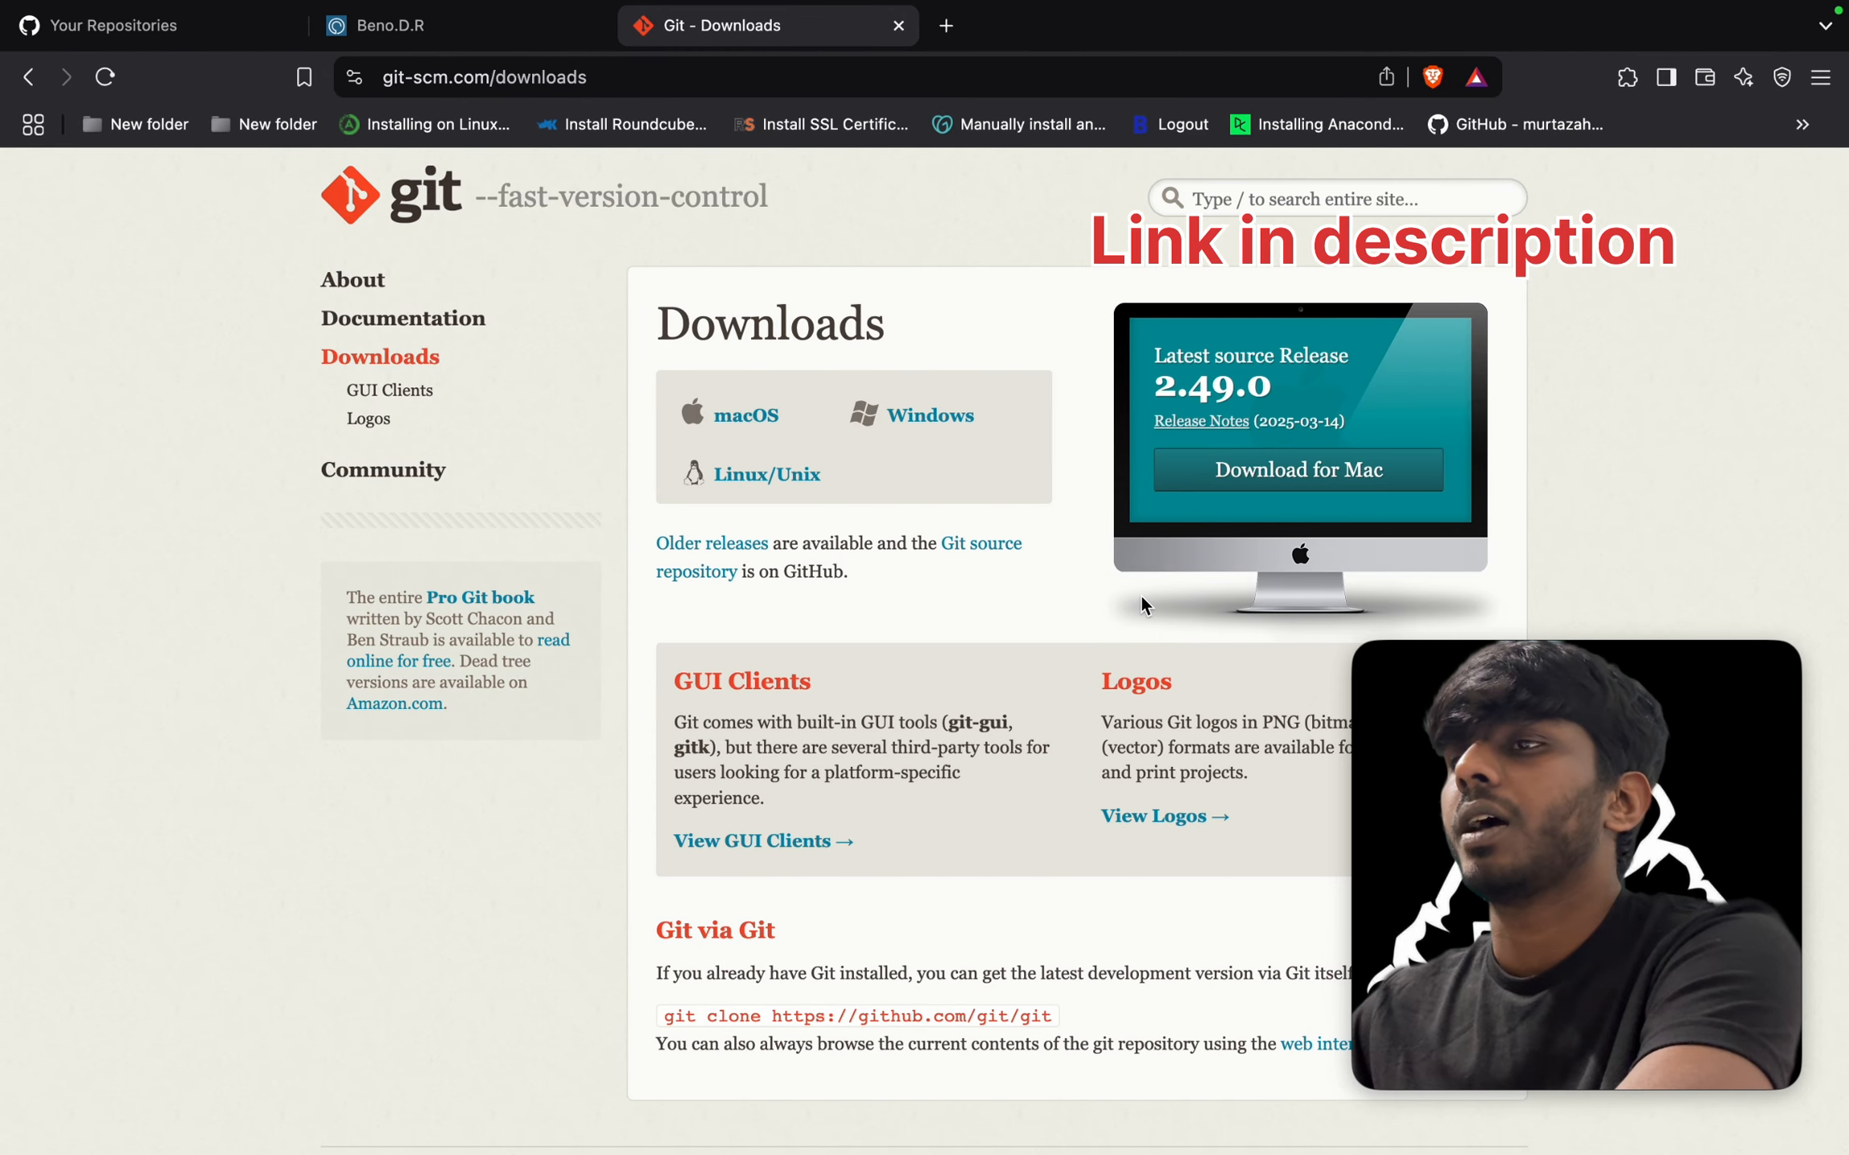
double_click(475, 78)
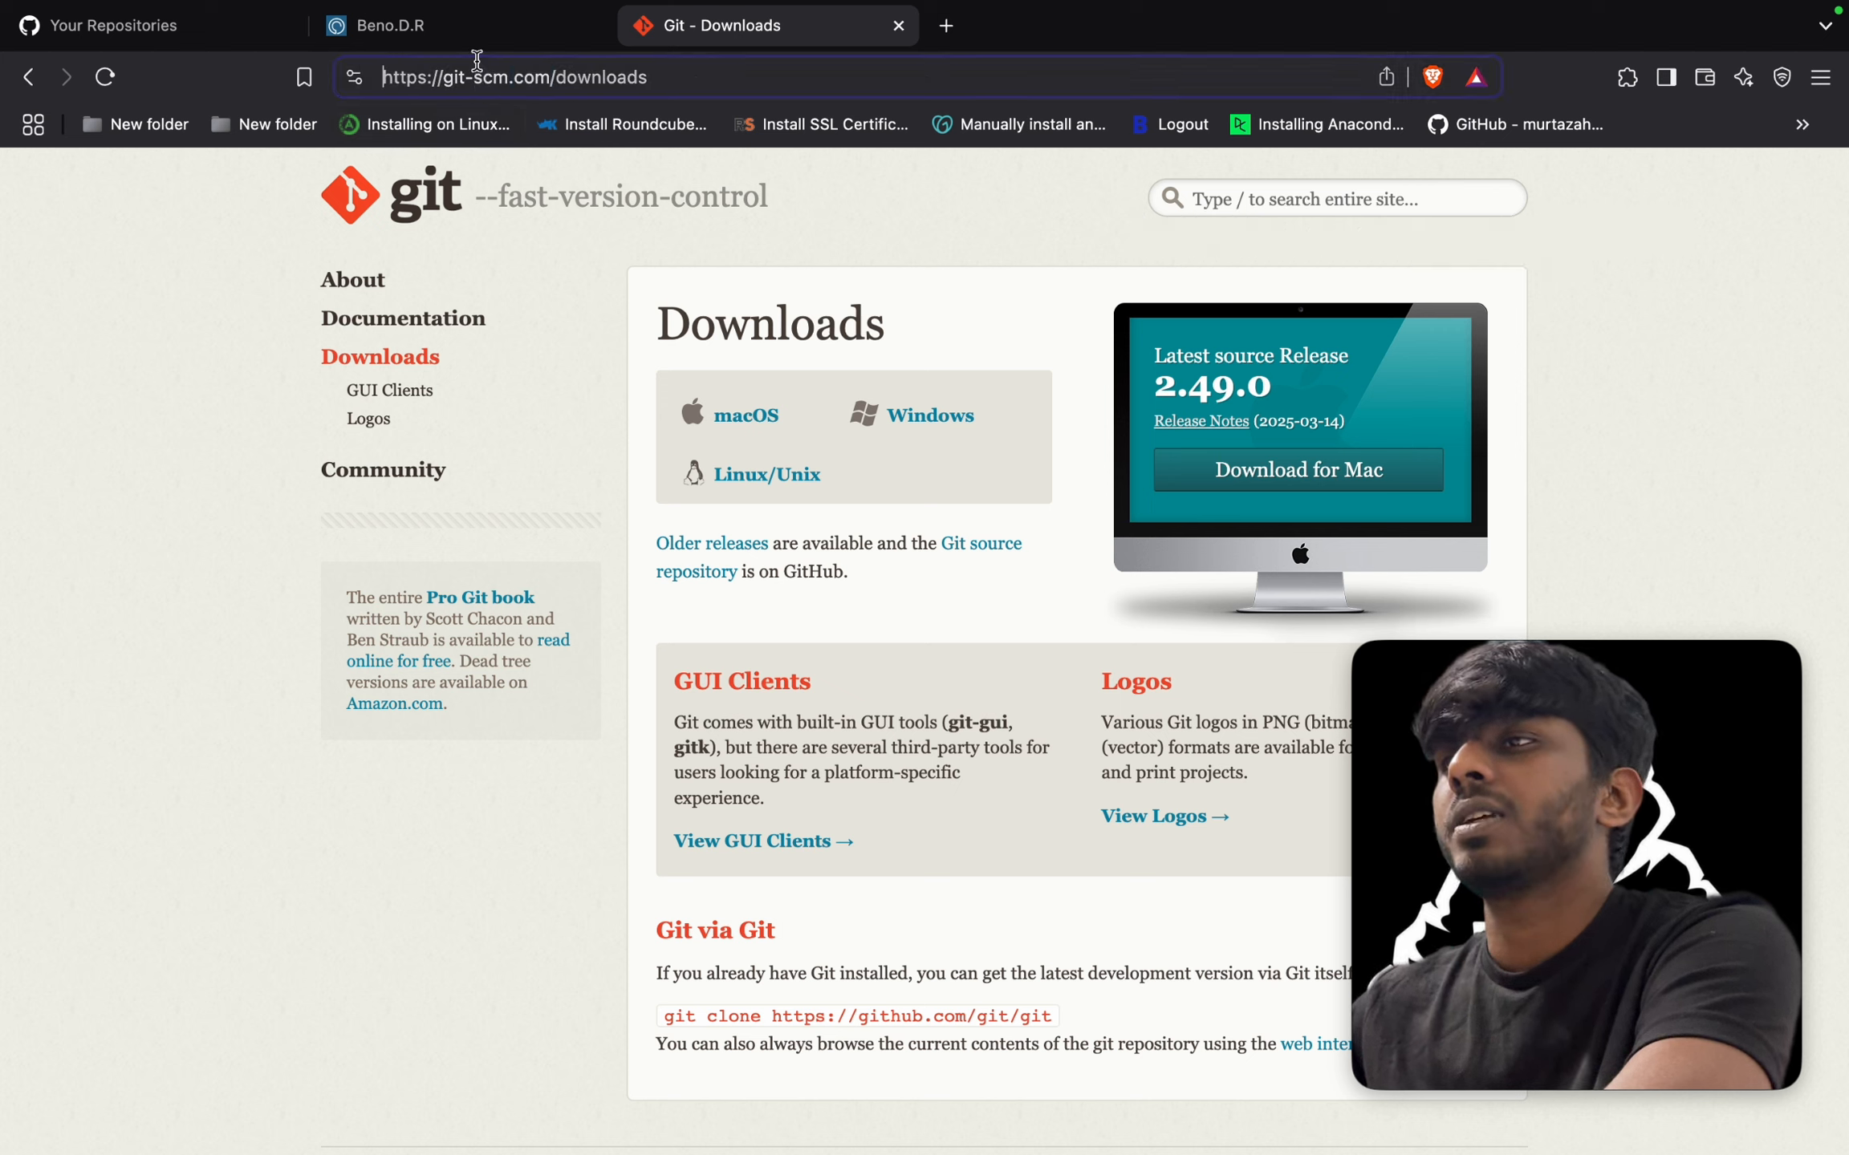
double_click(478, 66)
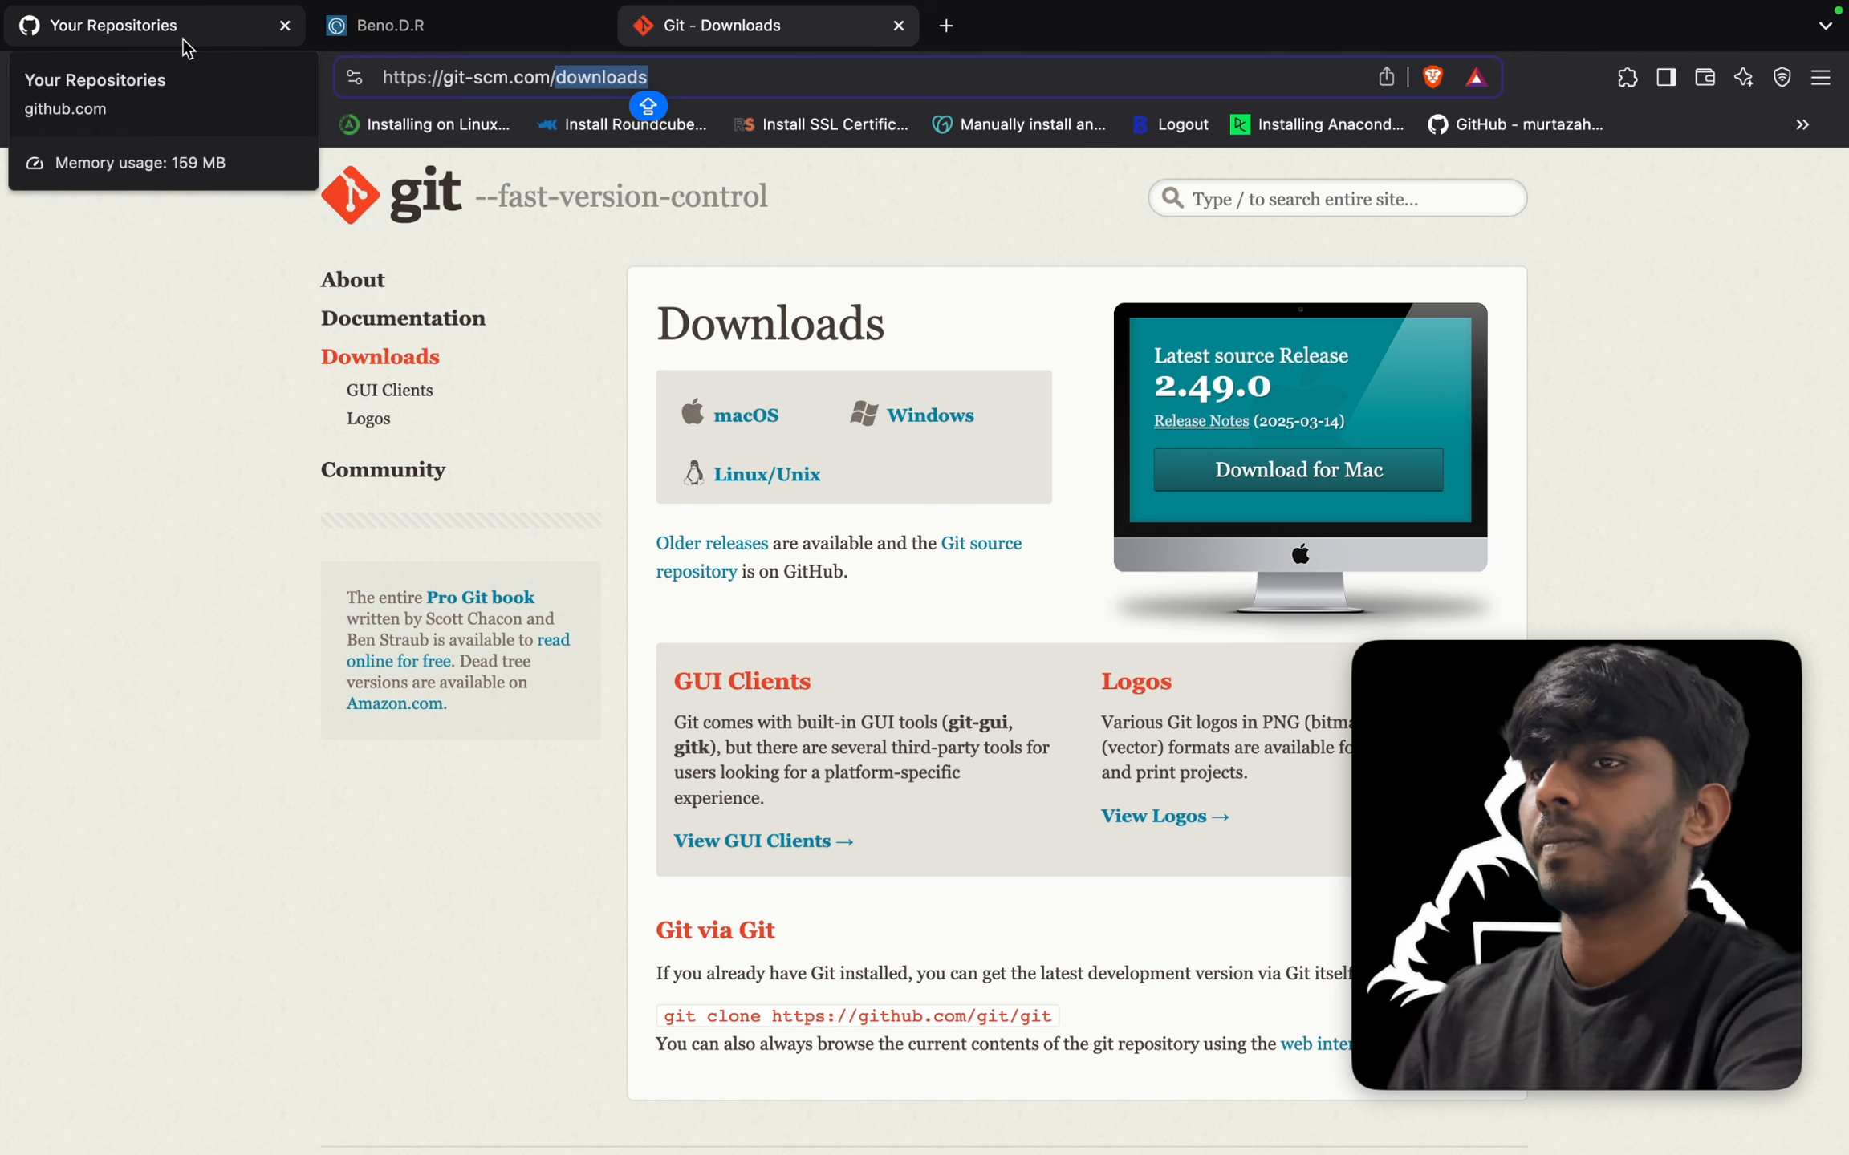
Switch to Visual Studio Code from the GitHub repositories page and look at the live server extensions in the marketplace.
click(93, 38)
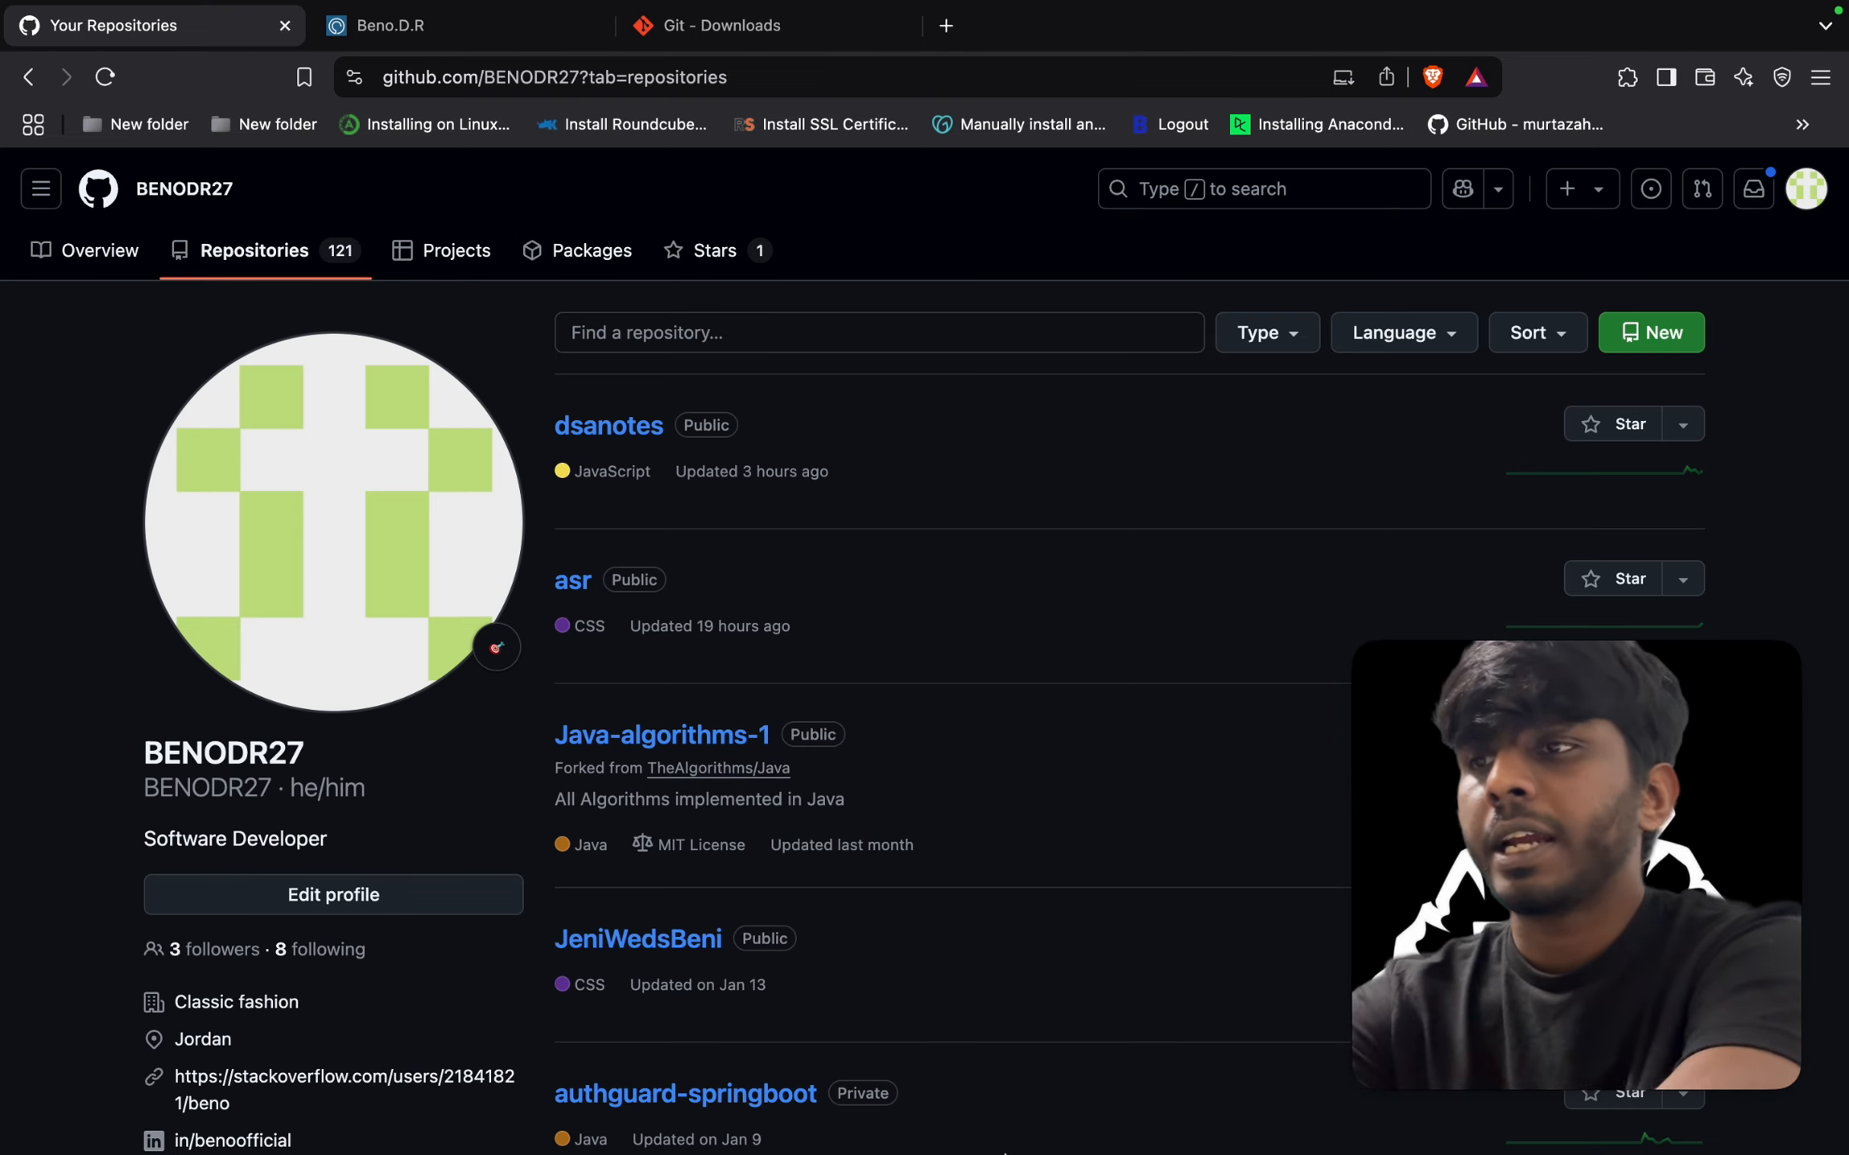
click(1059, 1092)
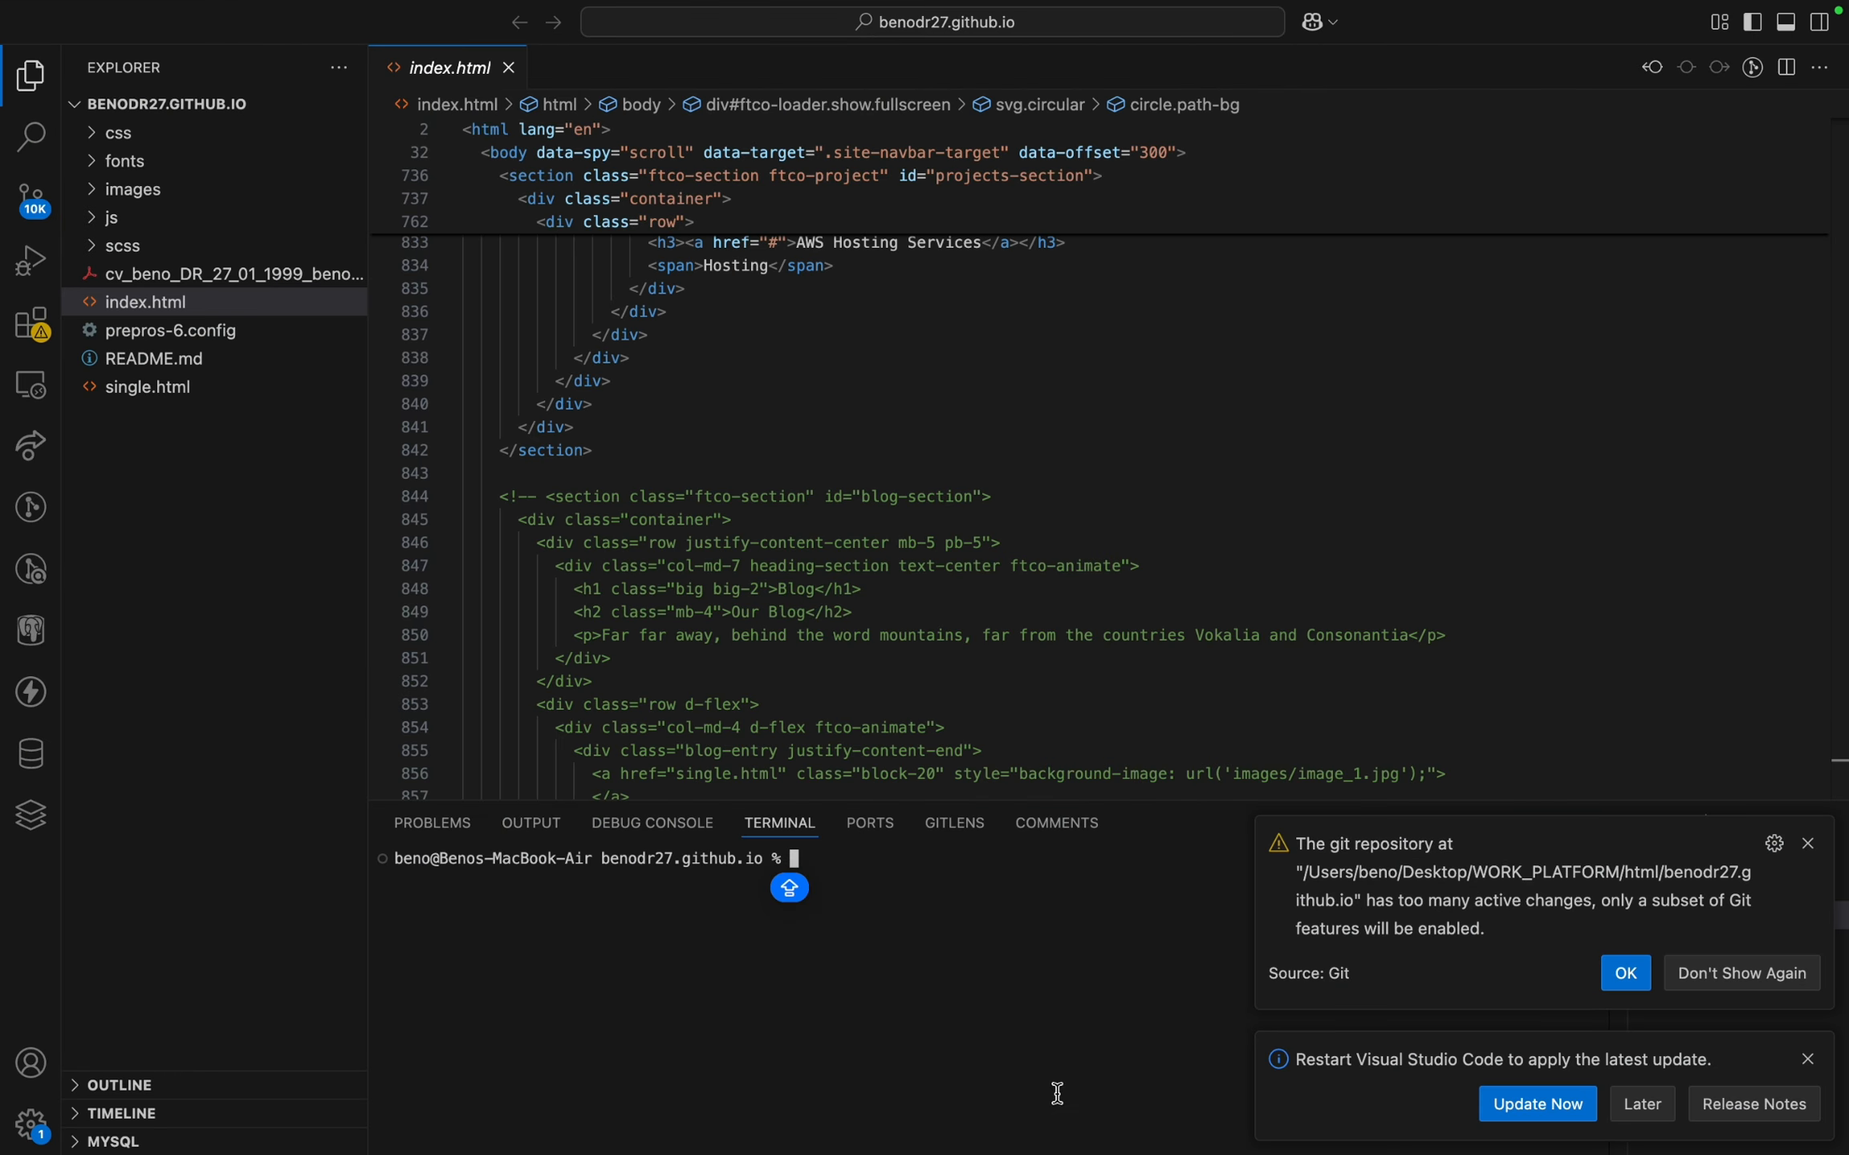
click(48, 337)
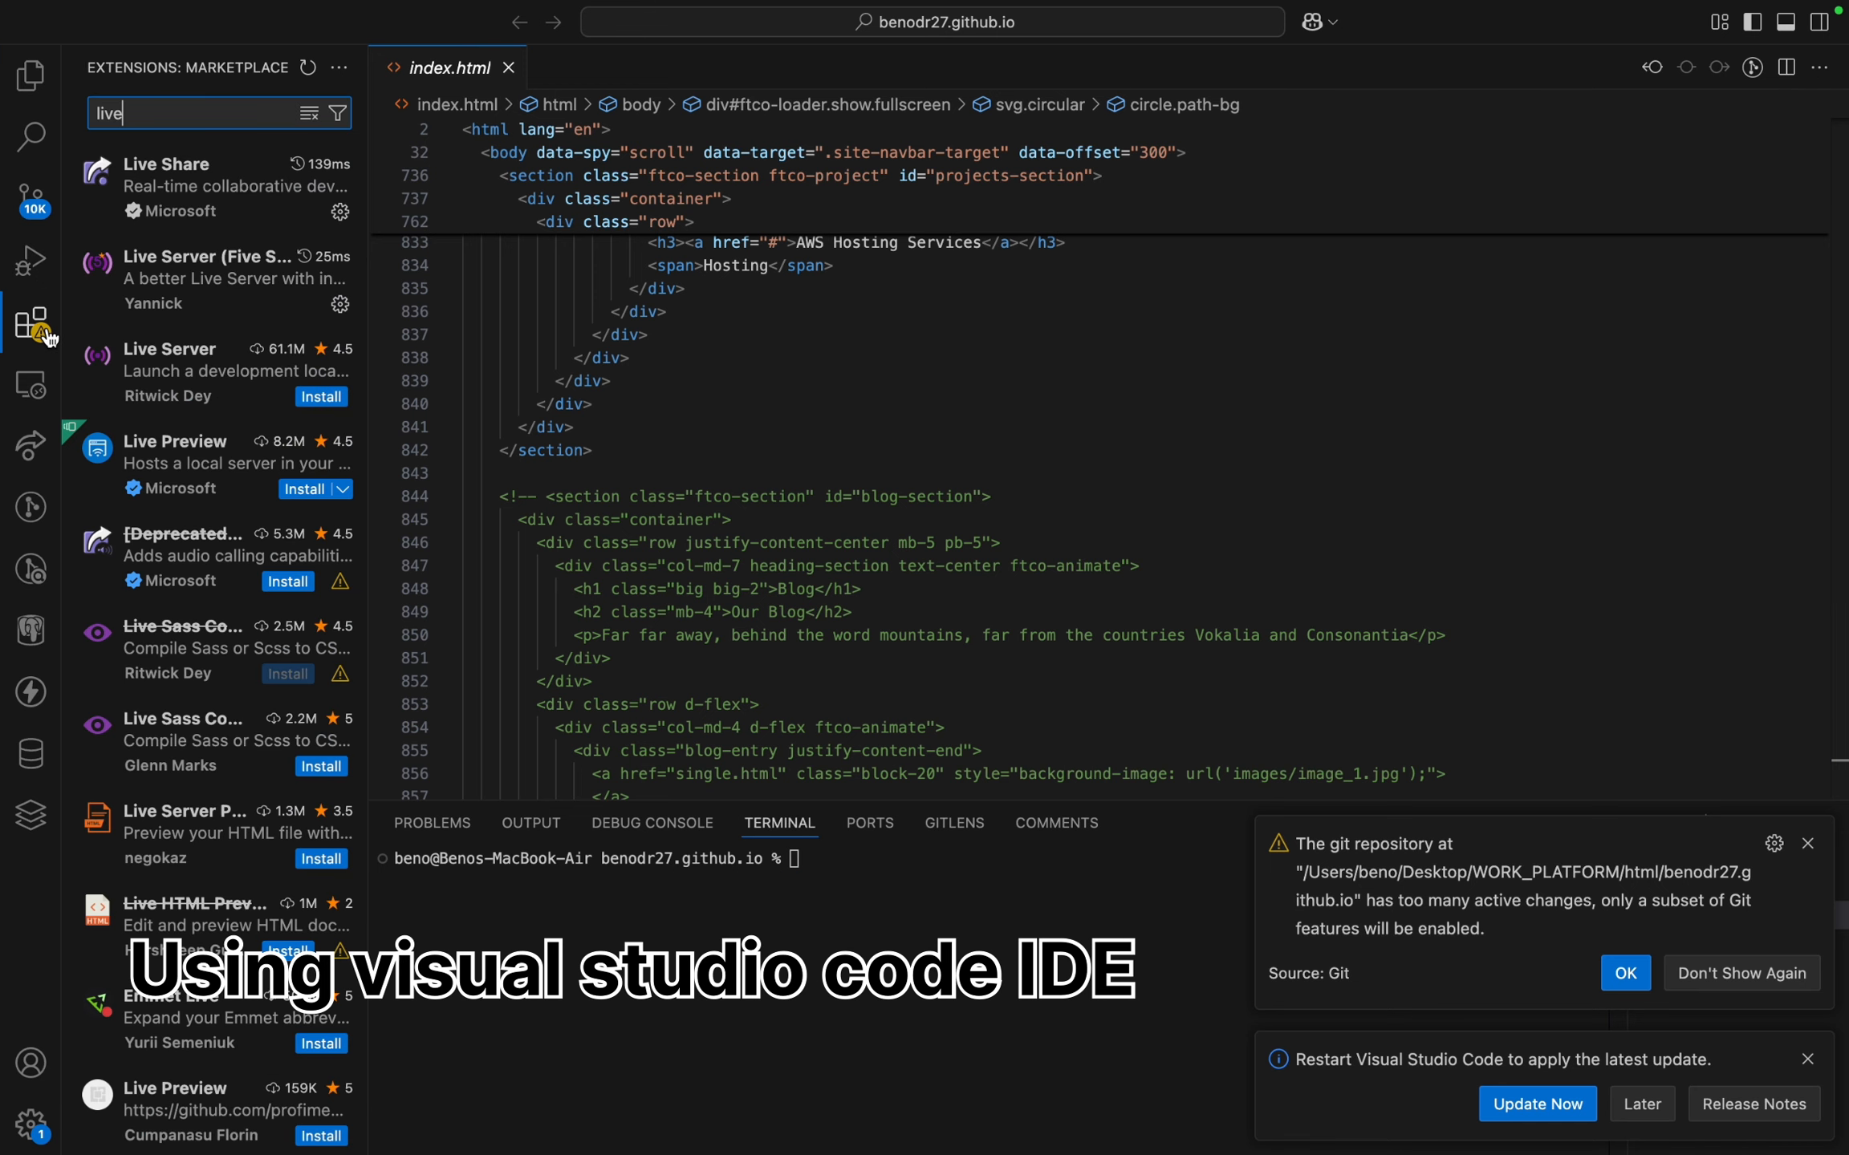
Serve the project's index.html locally in the browser with Five Server.
click(38, 92)
click(173, 303)
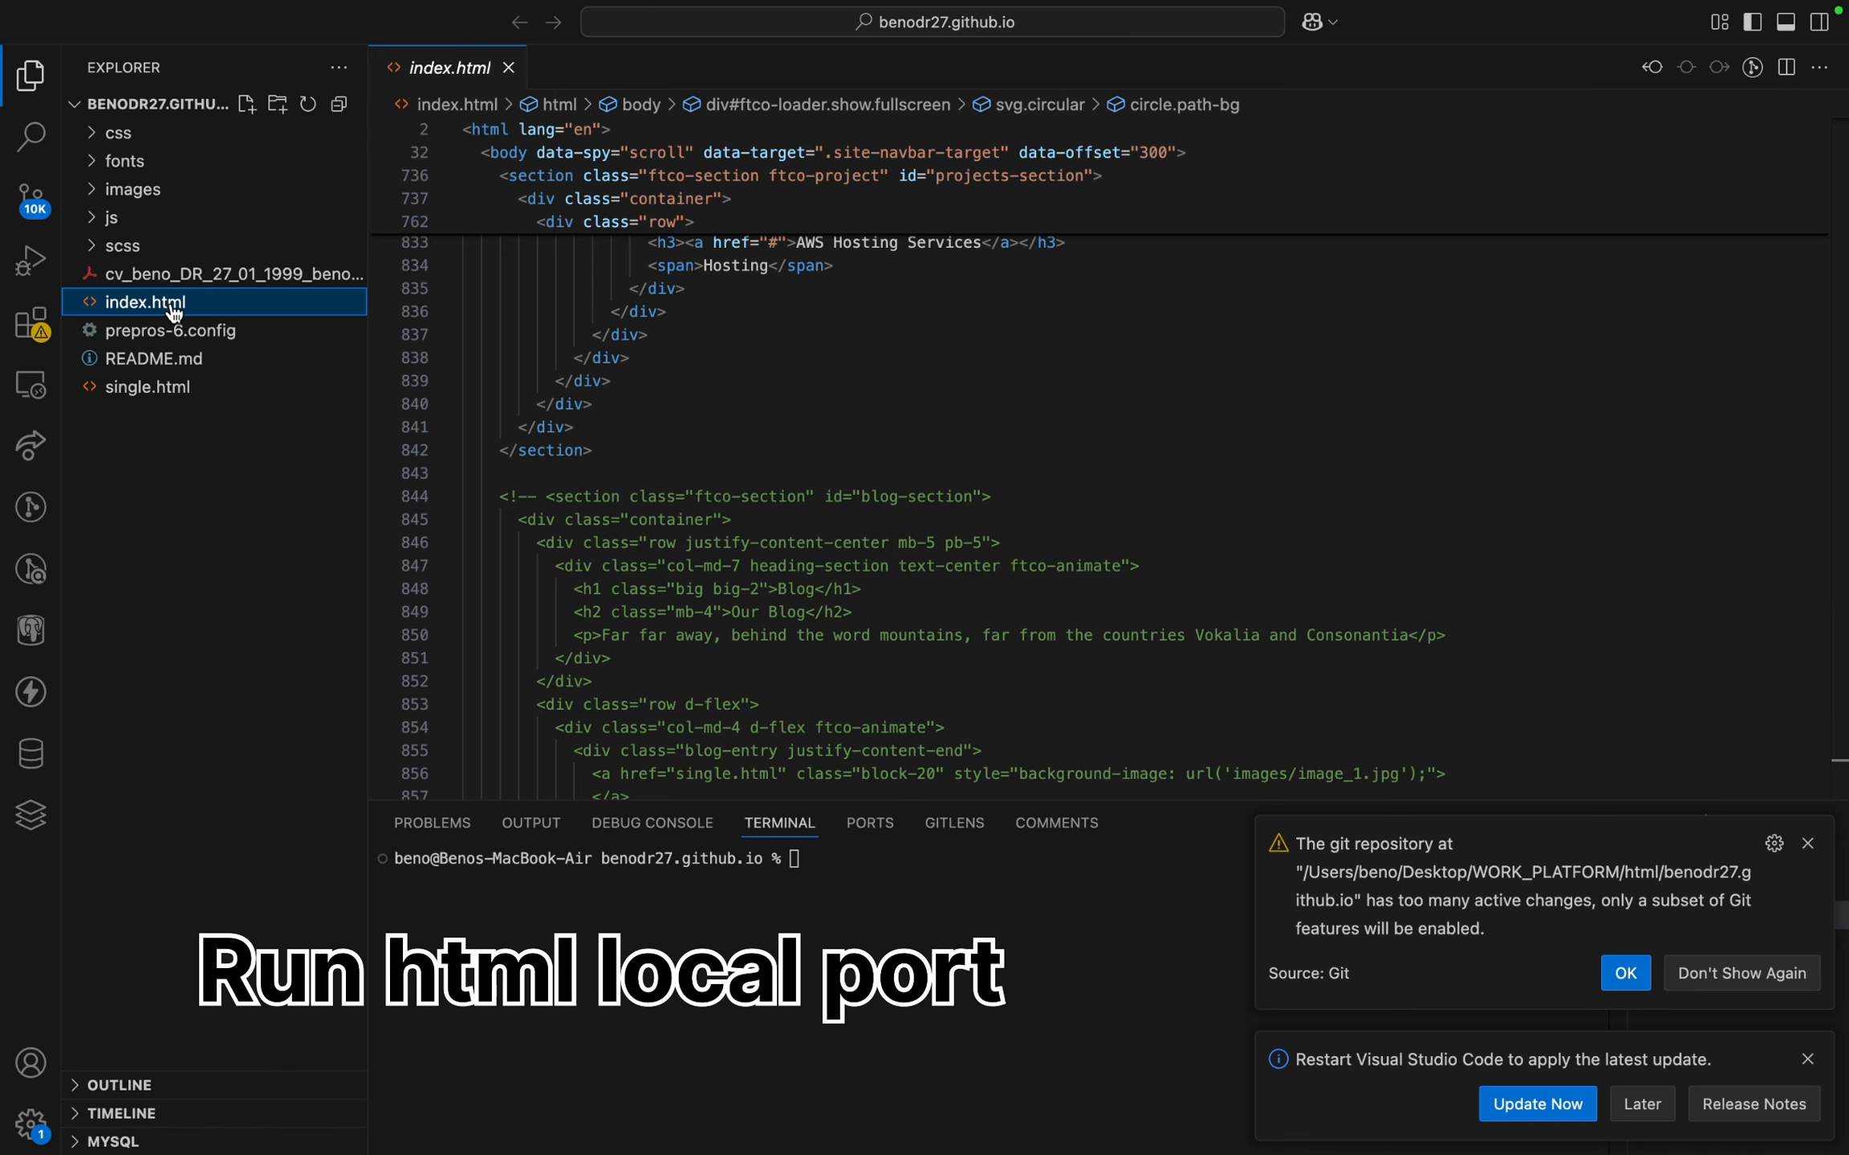
right_click(174, 313)
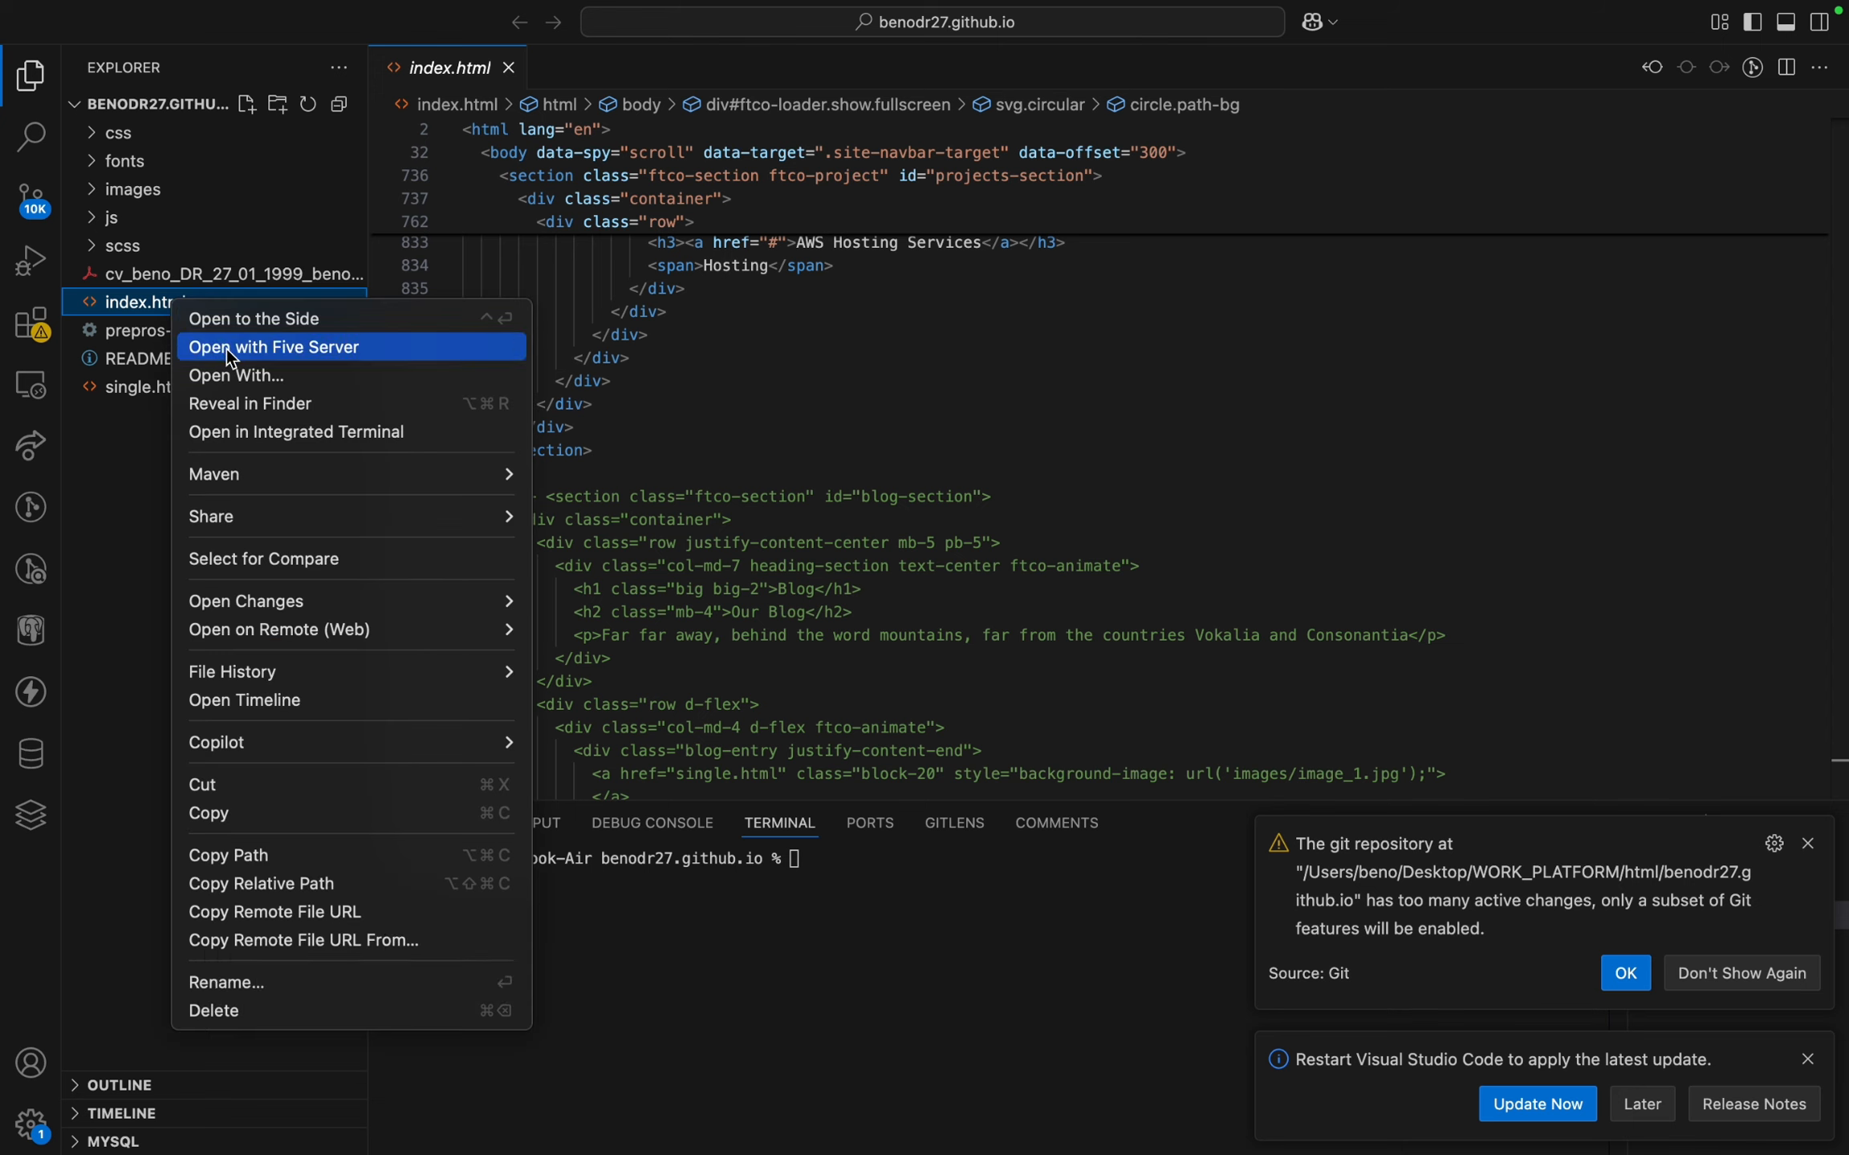
key(Escape)
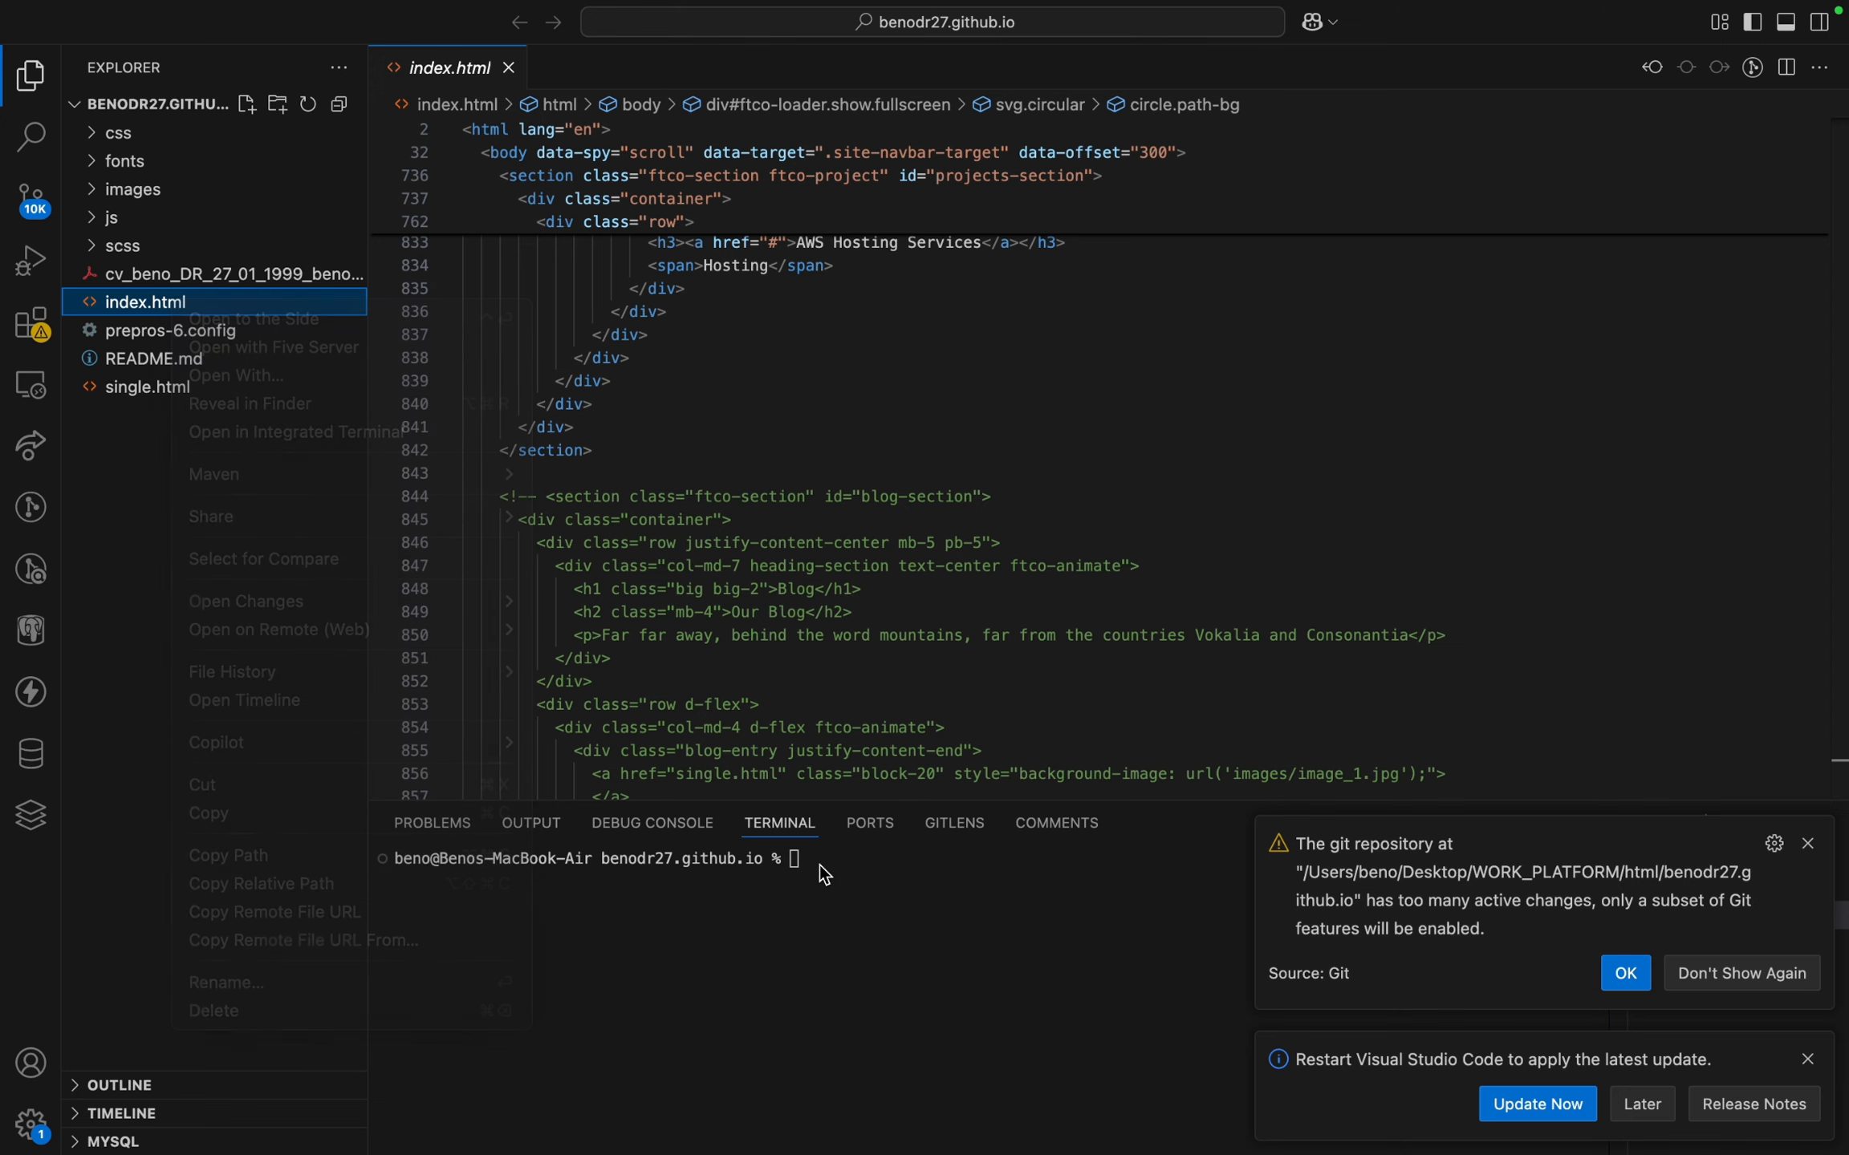
right_click(217, 307)
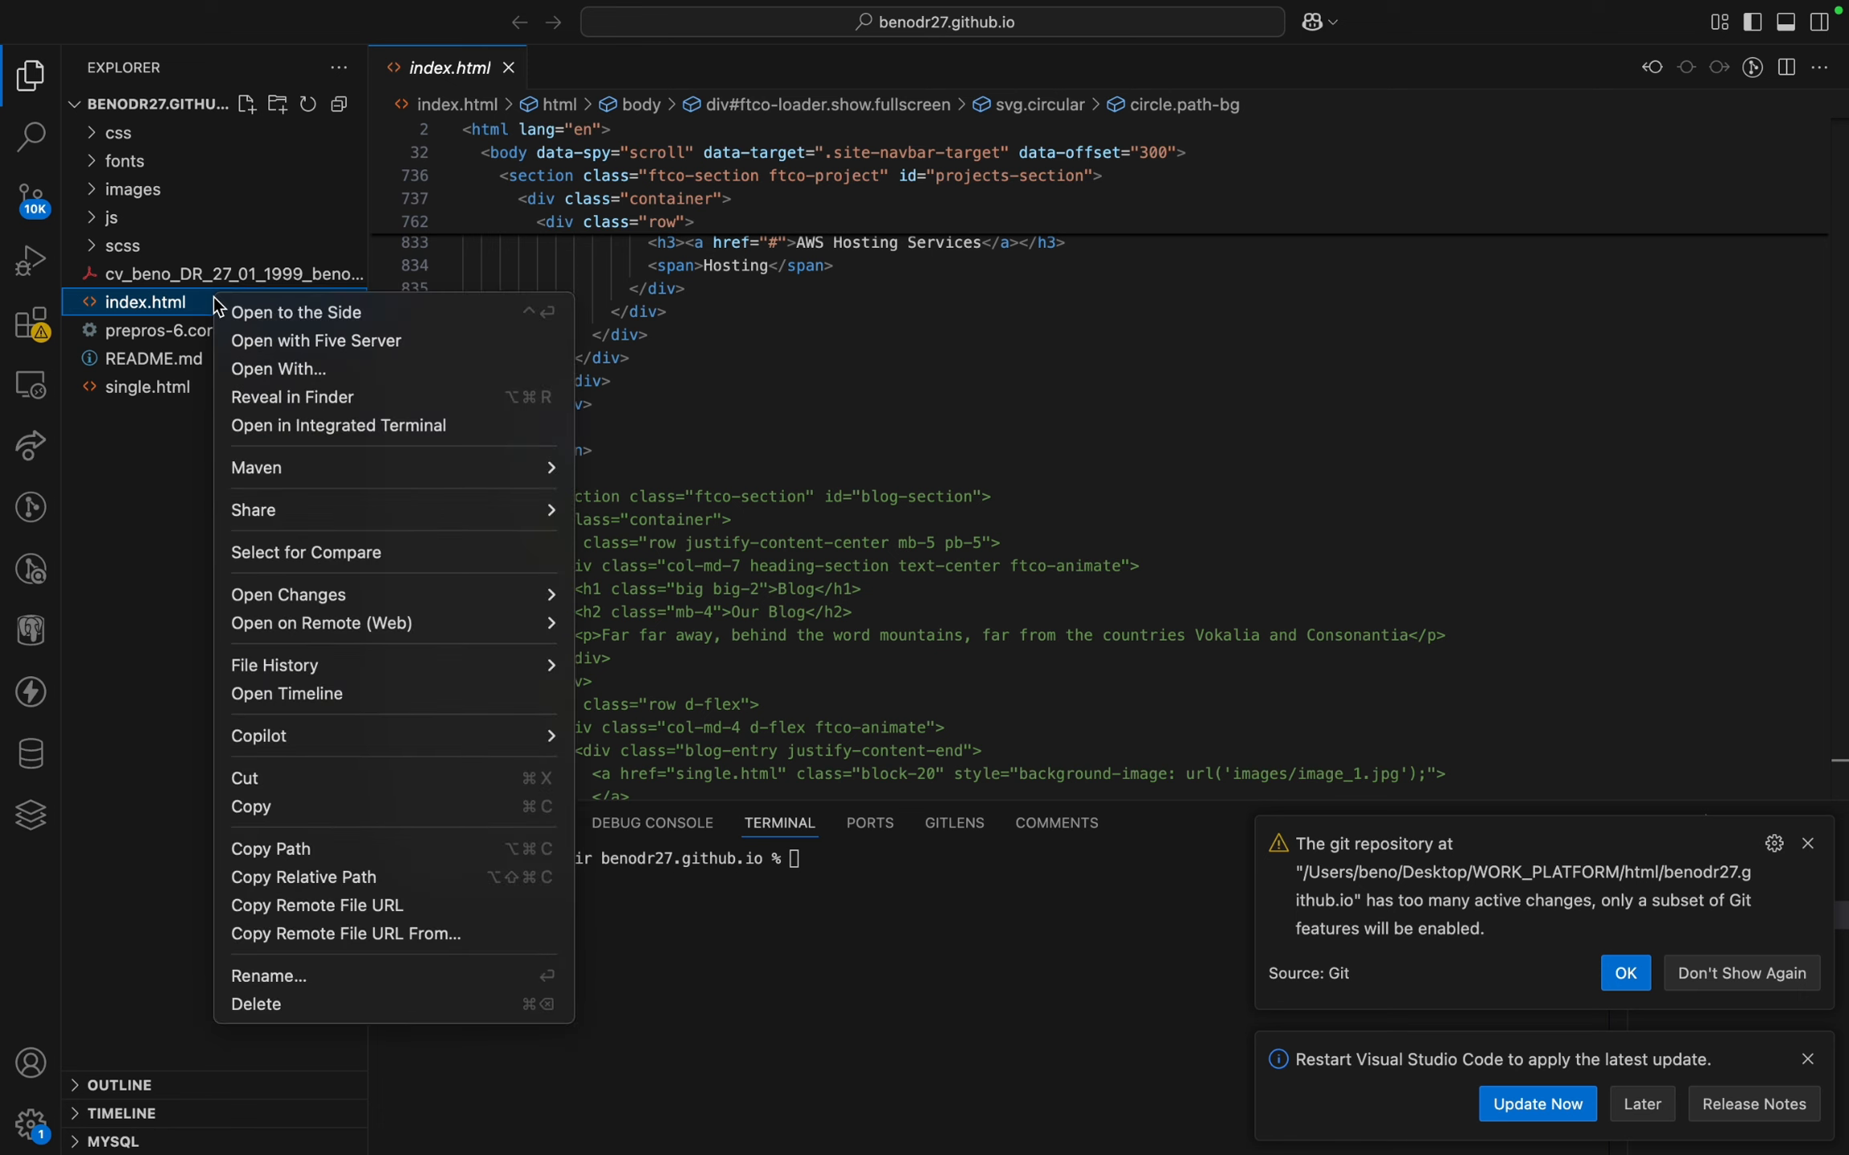
click(271, 342)
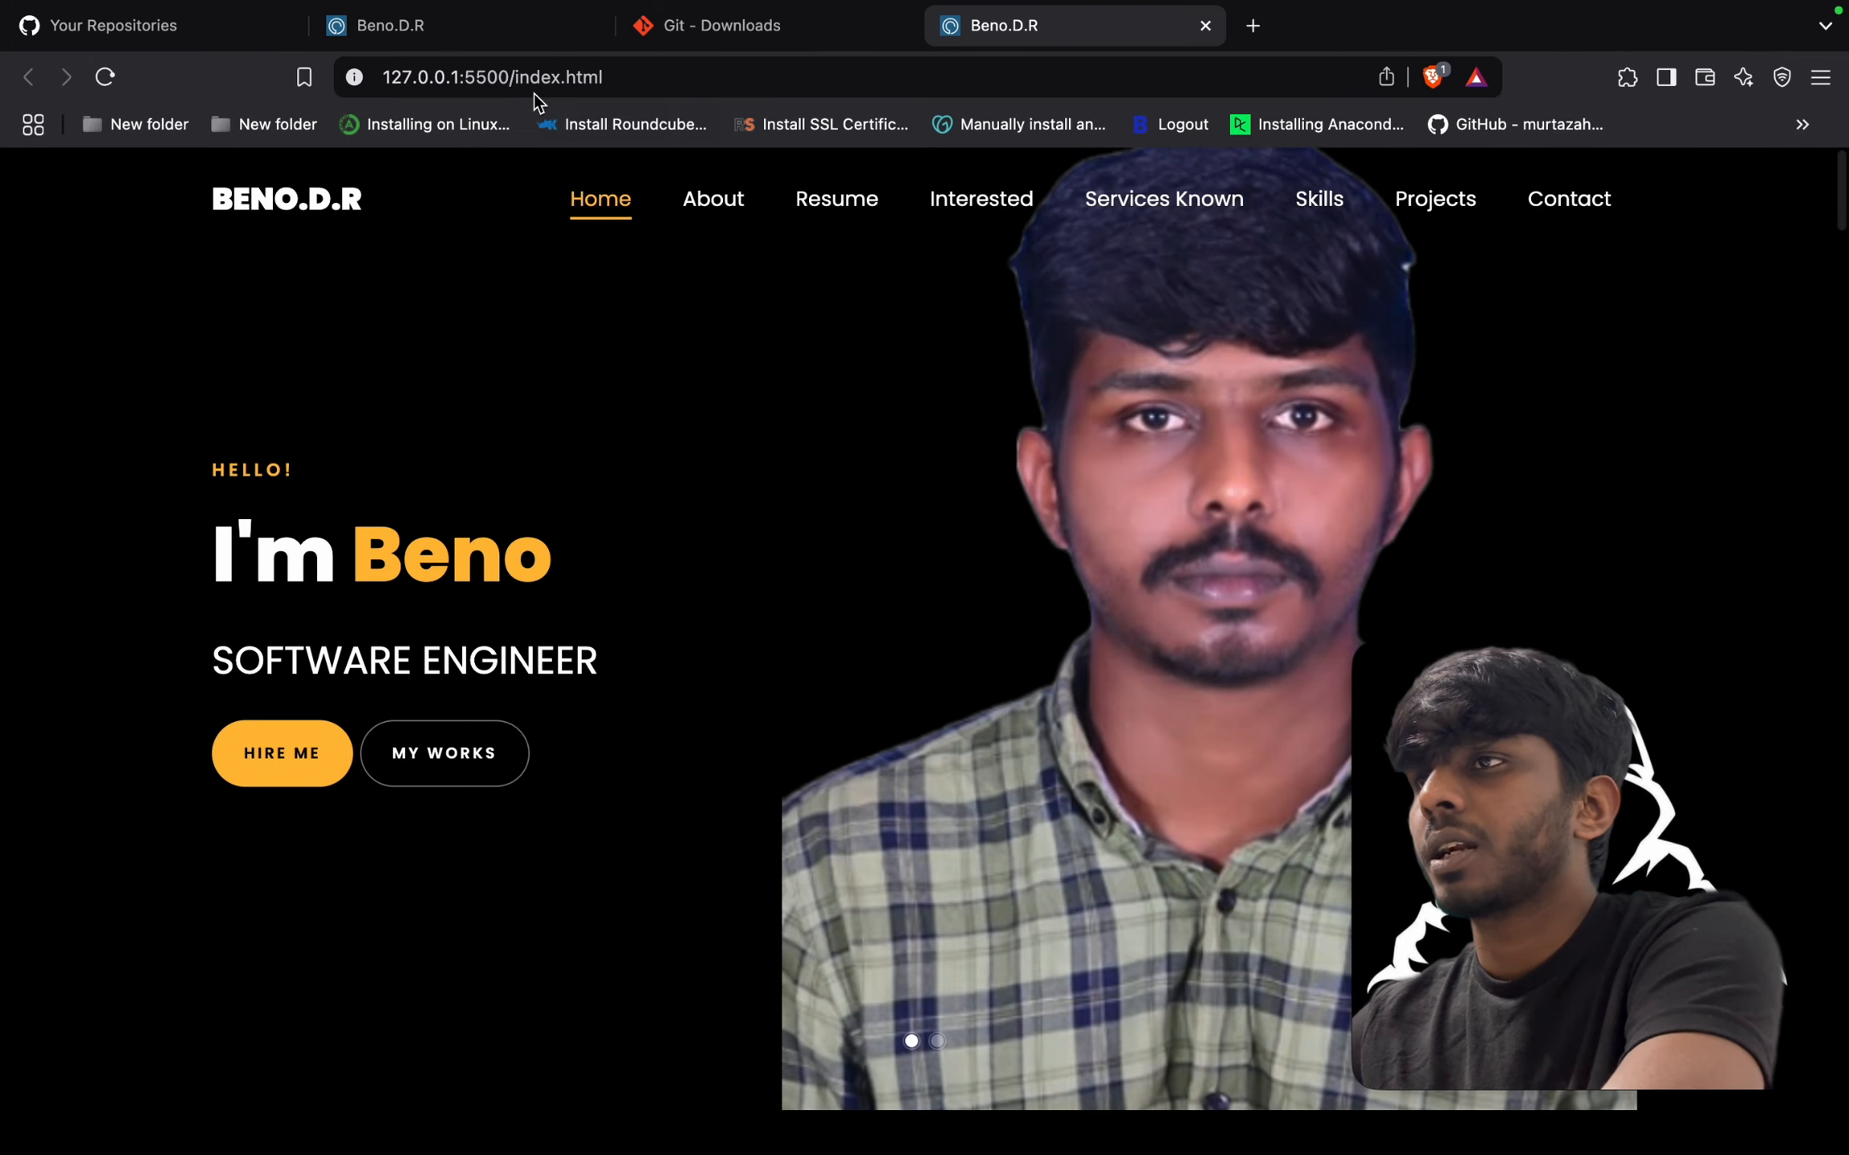
Load the local site from the root address 127.0.0.1:5500 without index.html, and close that duplicate page.
drag(606, 77, 519, 74)
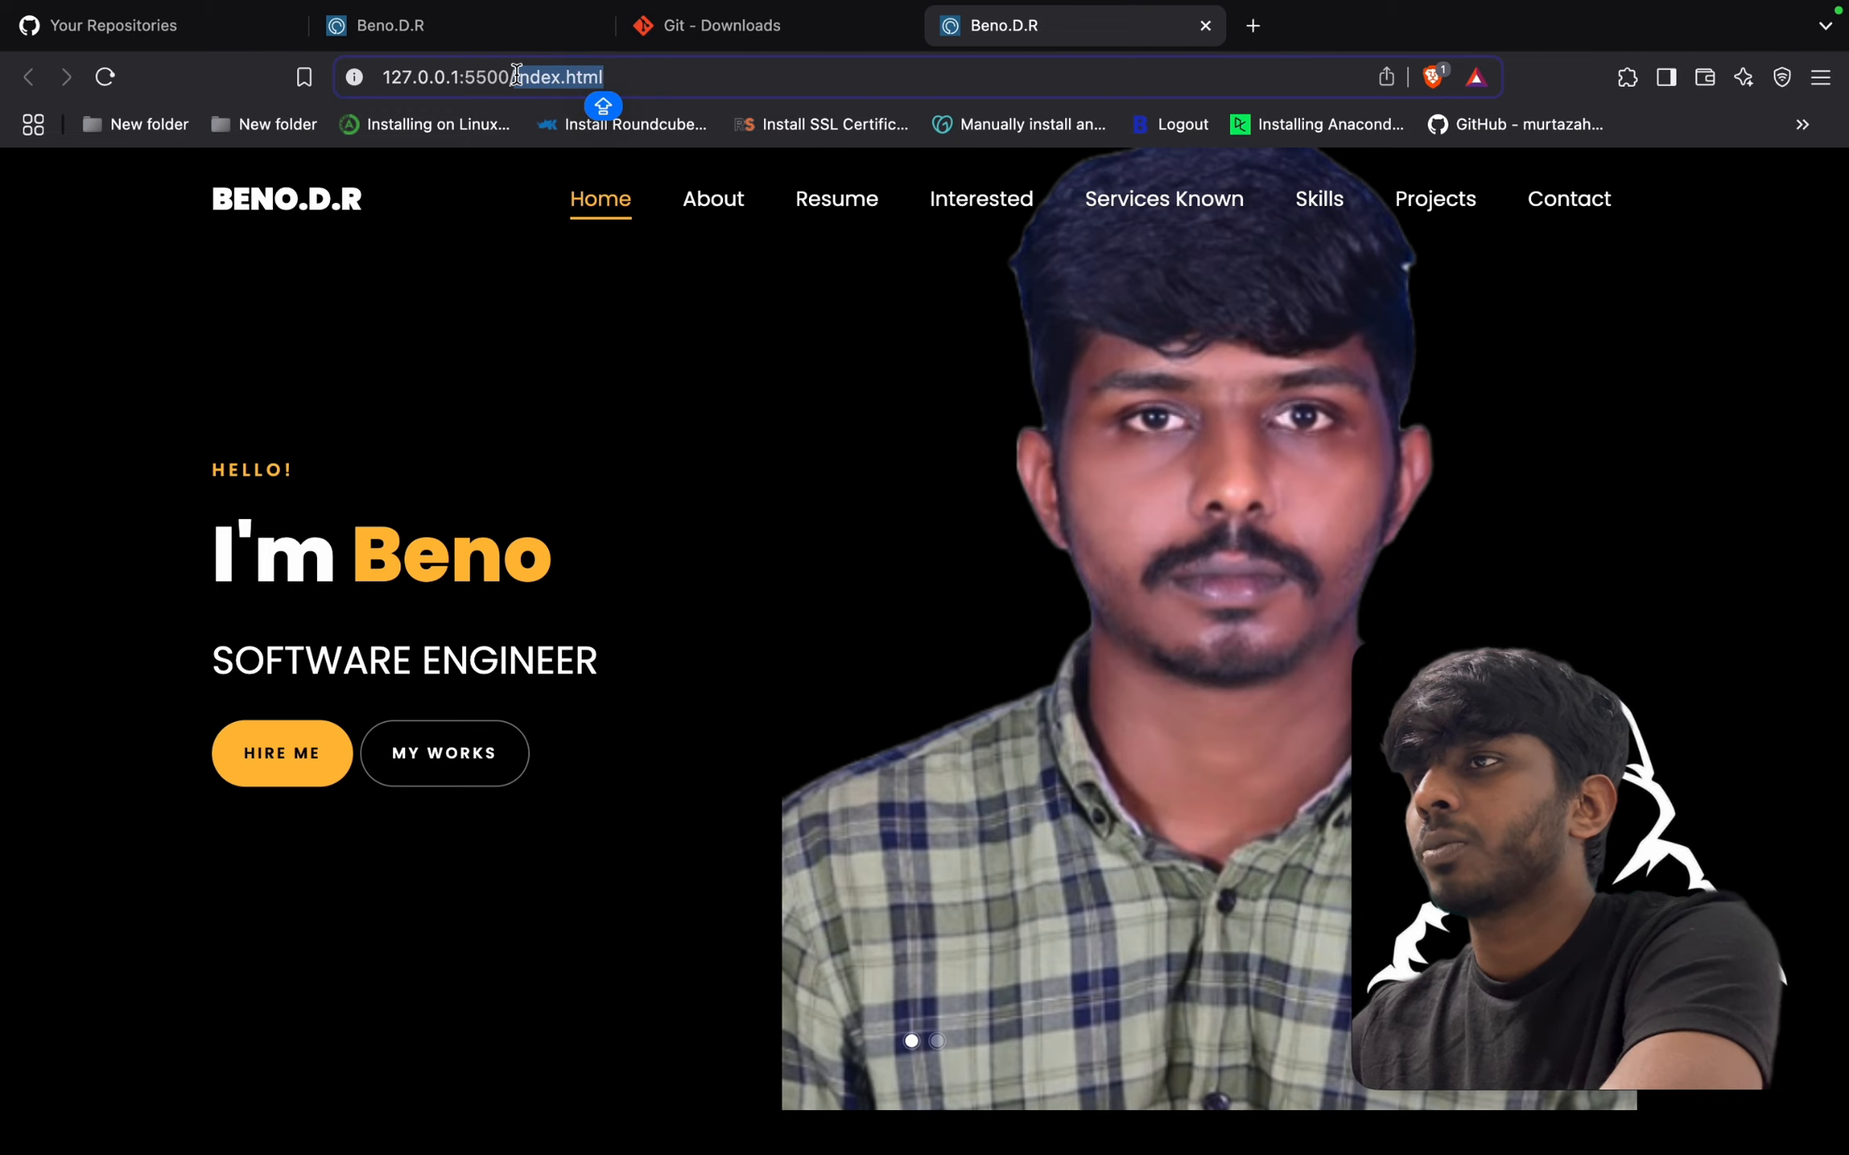
key(BackSpace)
key(BackSpace)
key(Return)
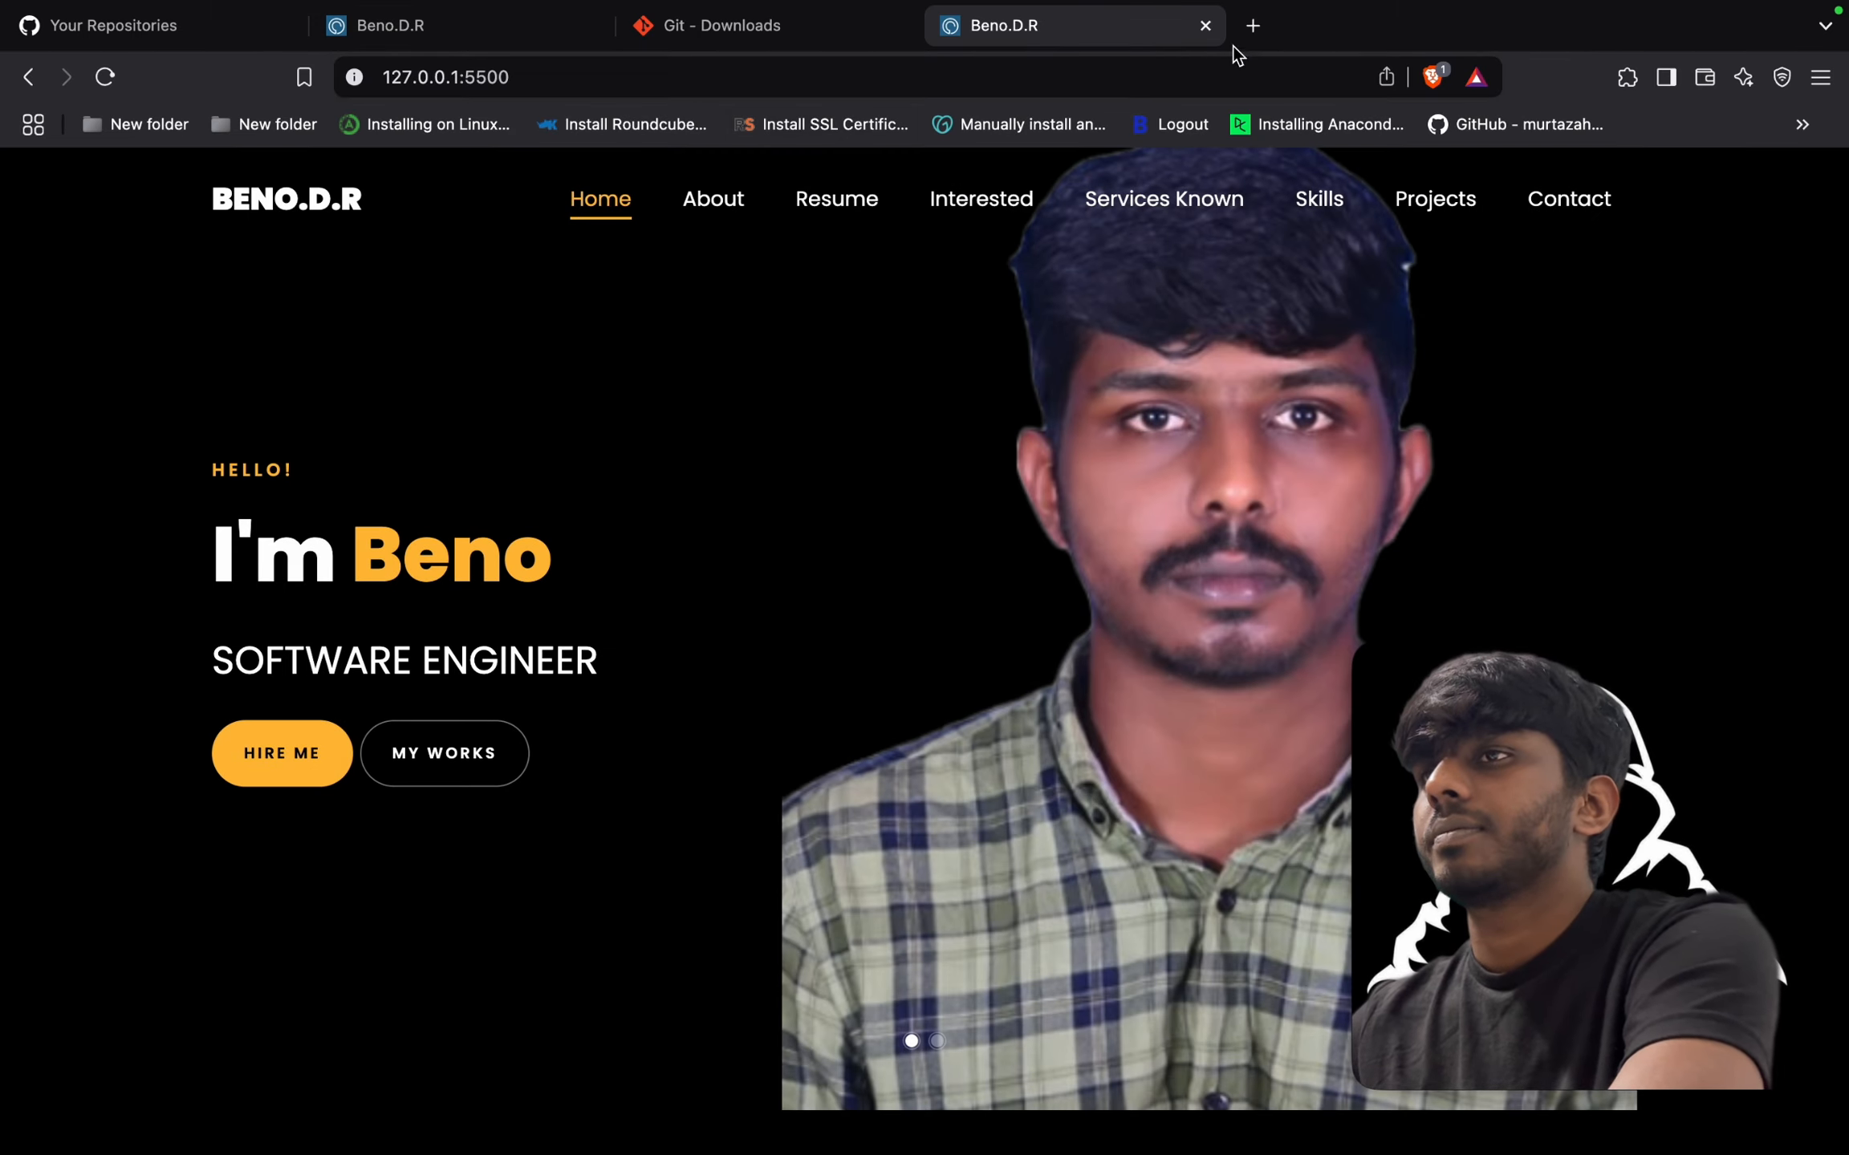
click(1207, 27)
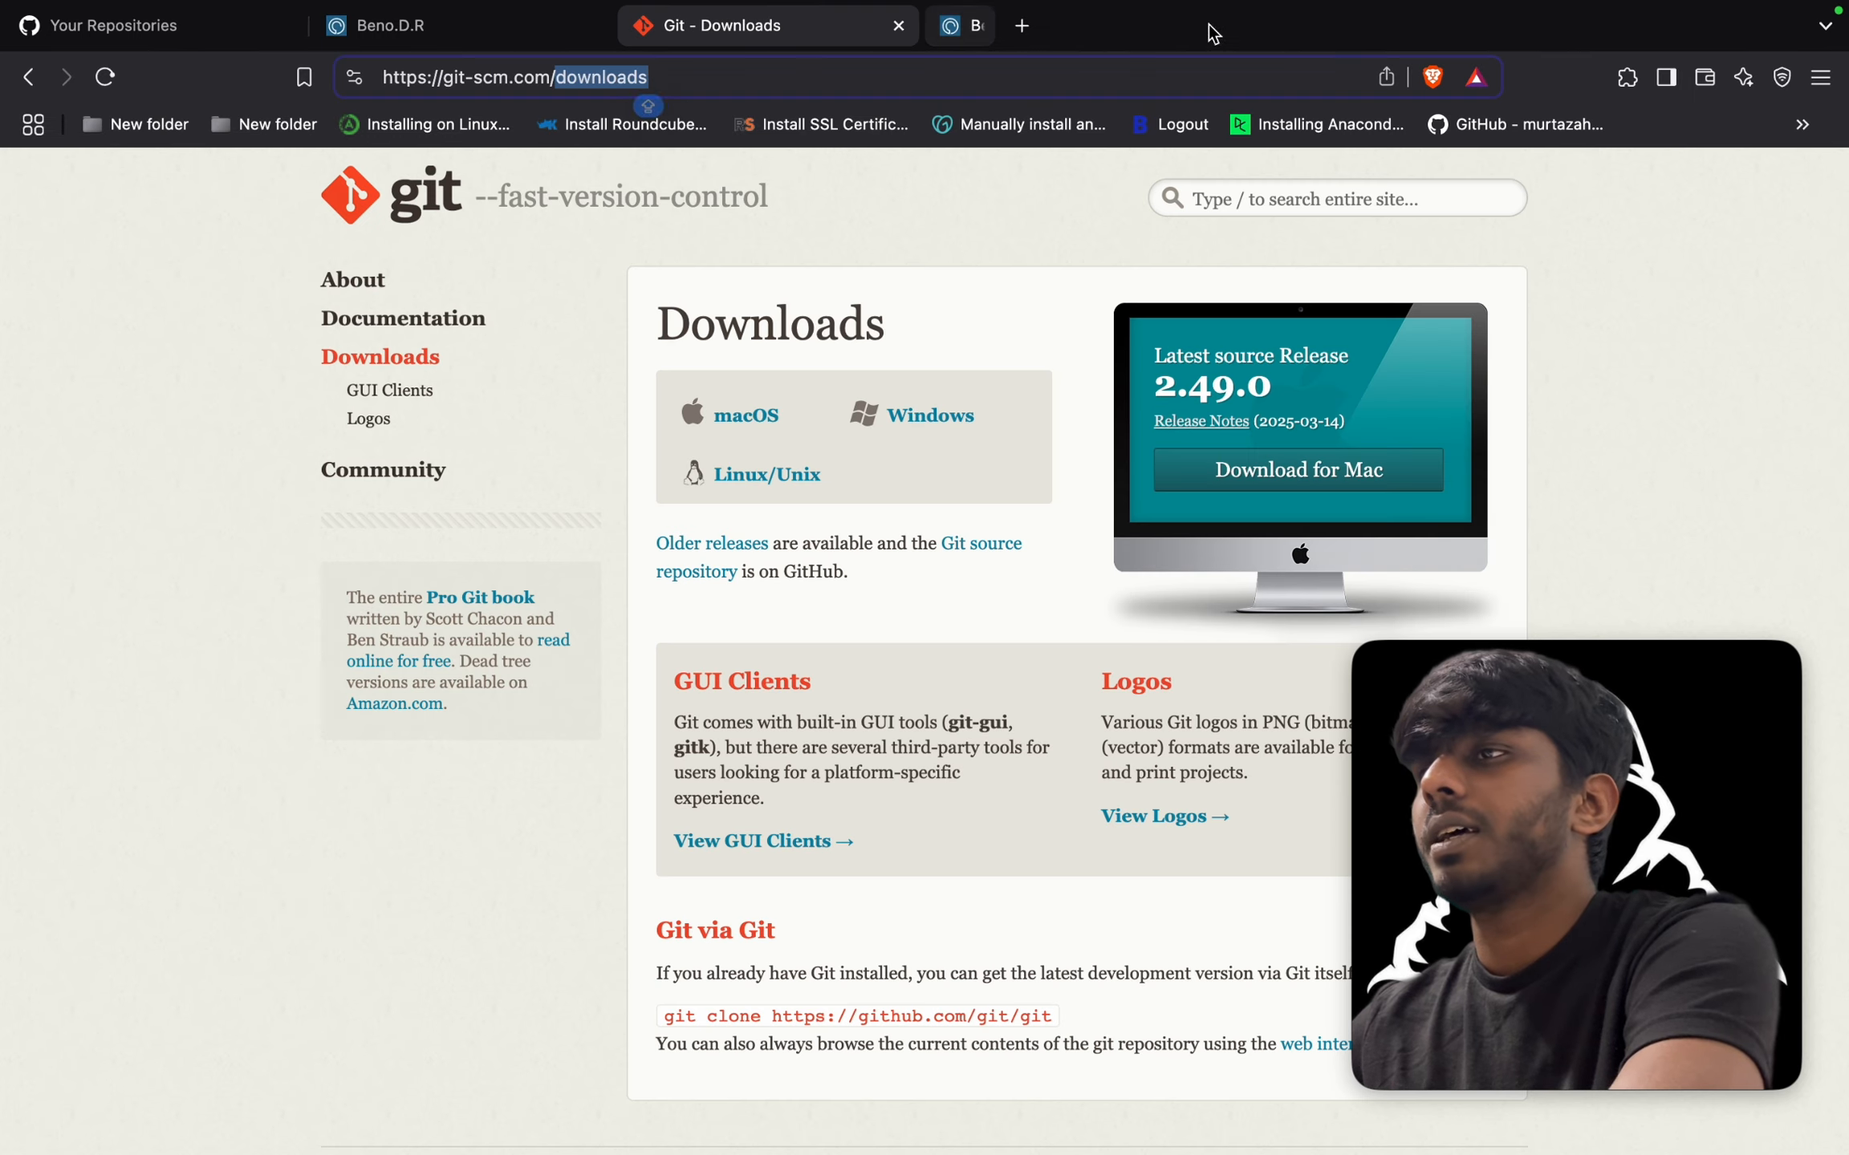
Review the local portfolio page, the GitHub repositories list and the index.html code in Visual Studio Code.
click(475, 32)
click(451, 80)
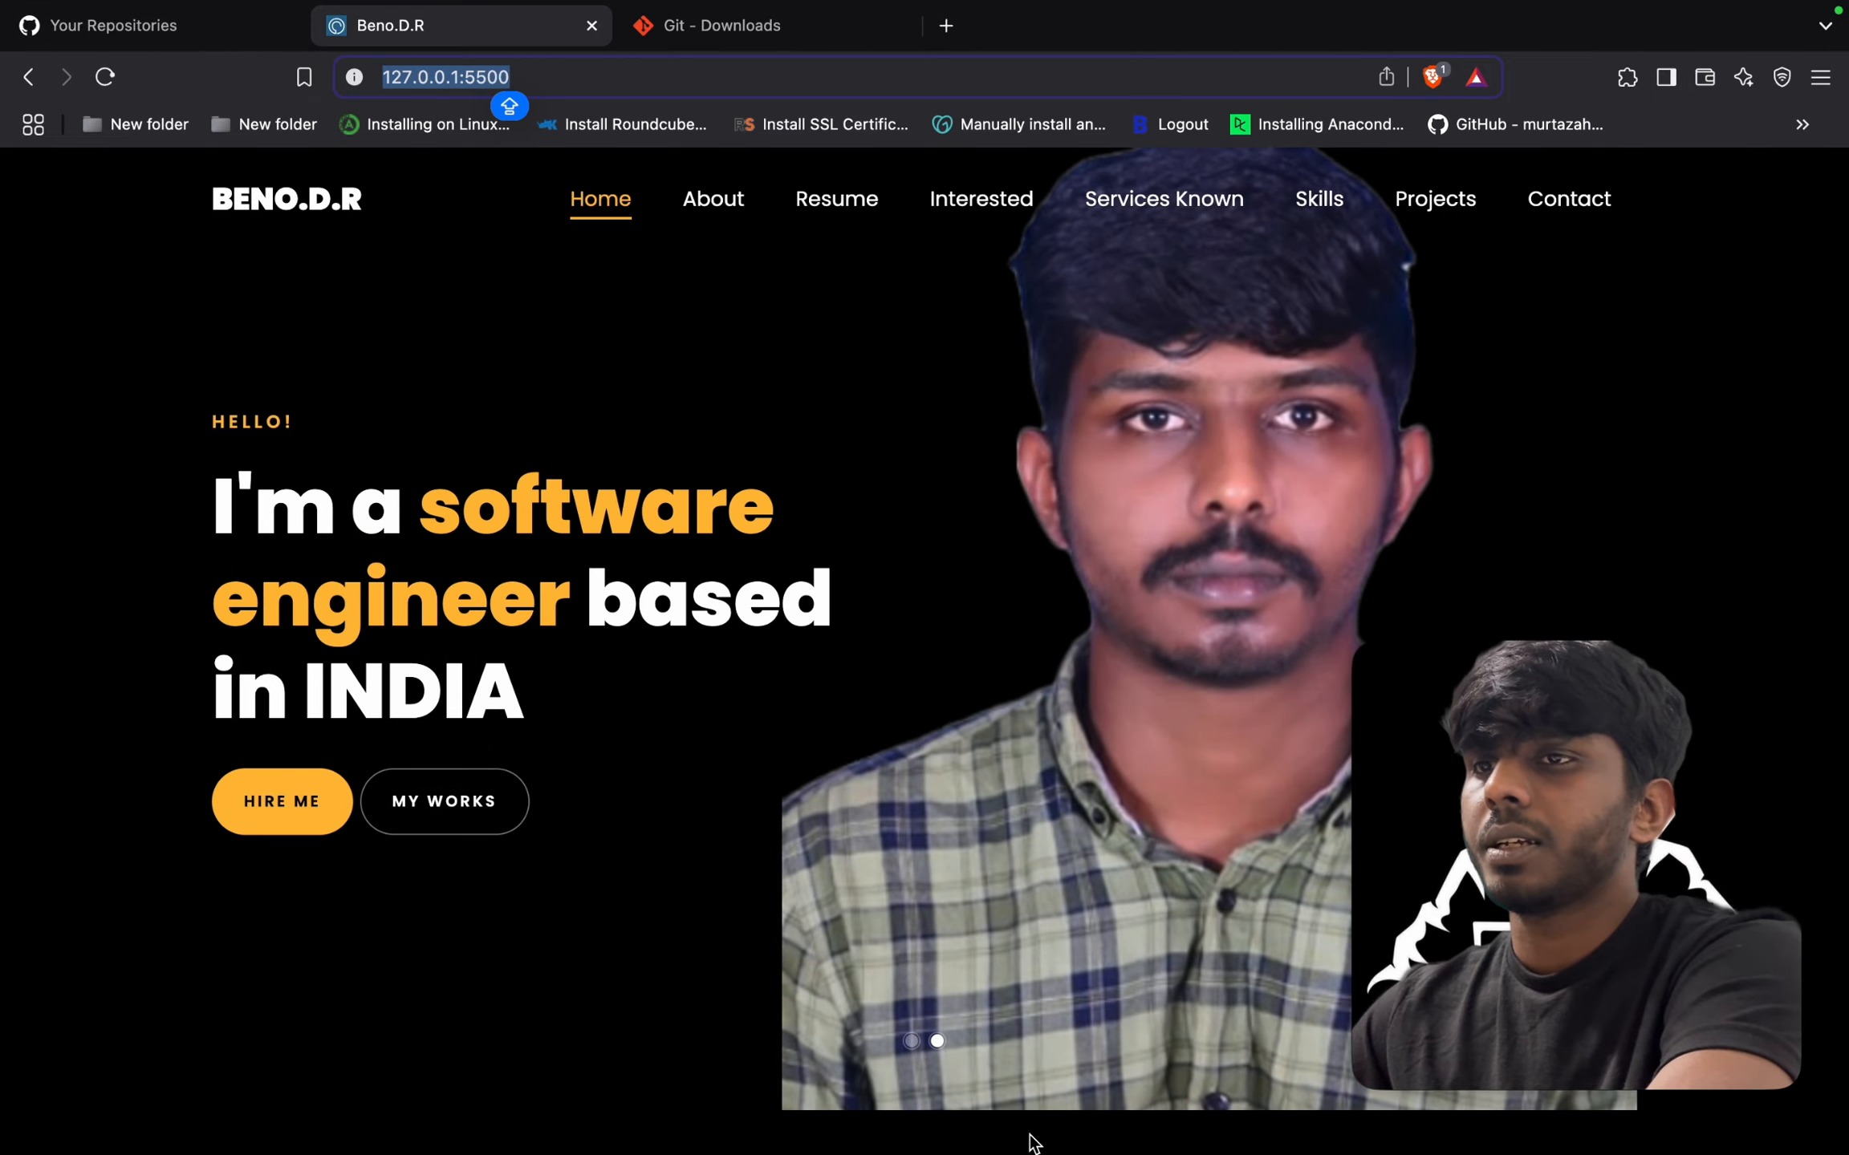
click(153, 25)
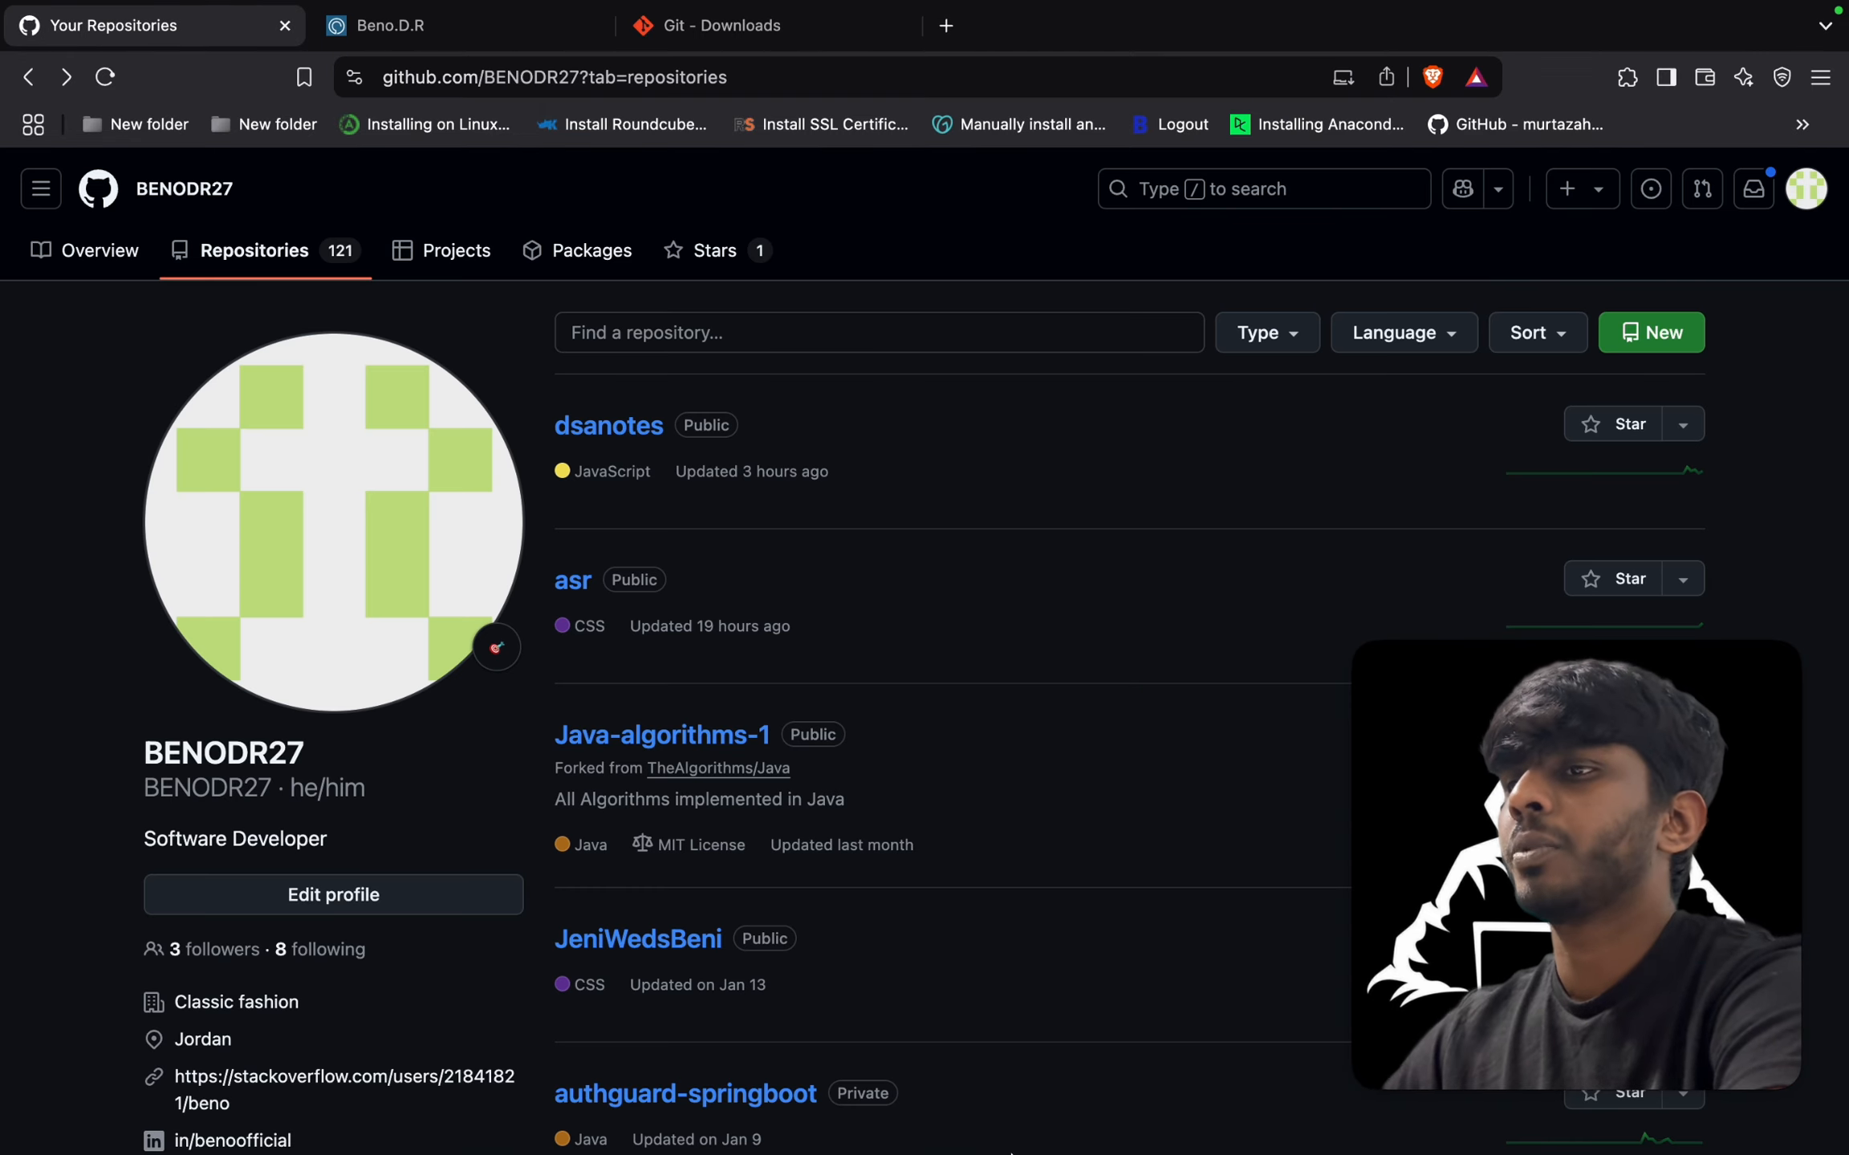
click(1077, 1111)
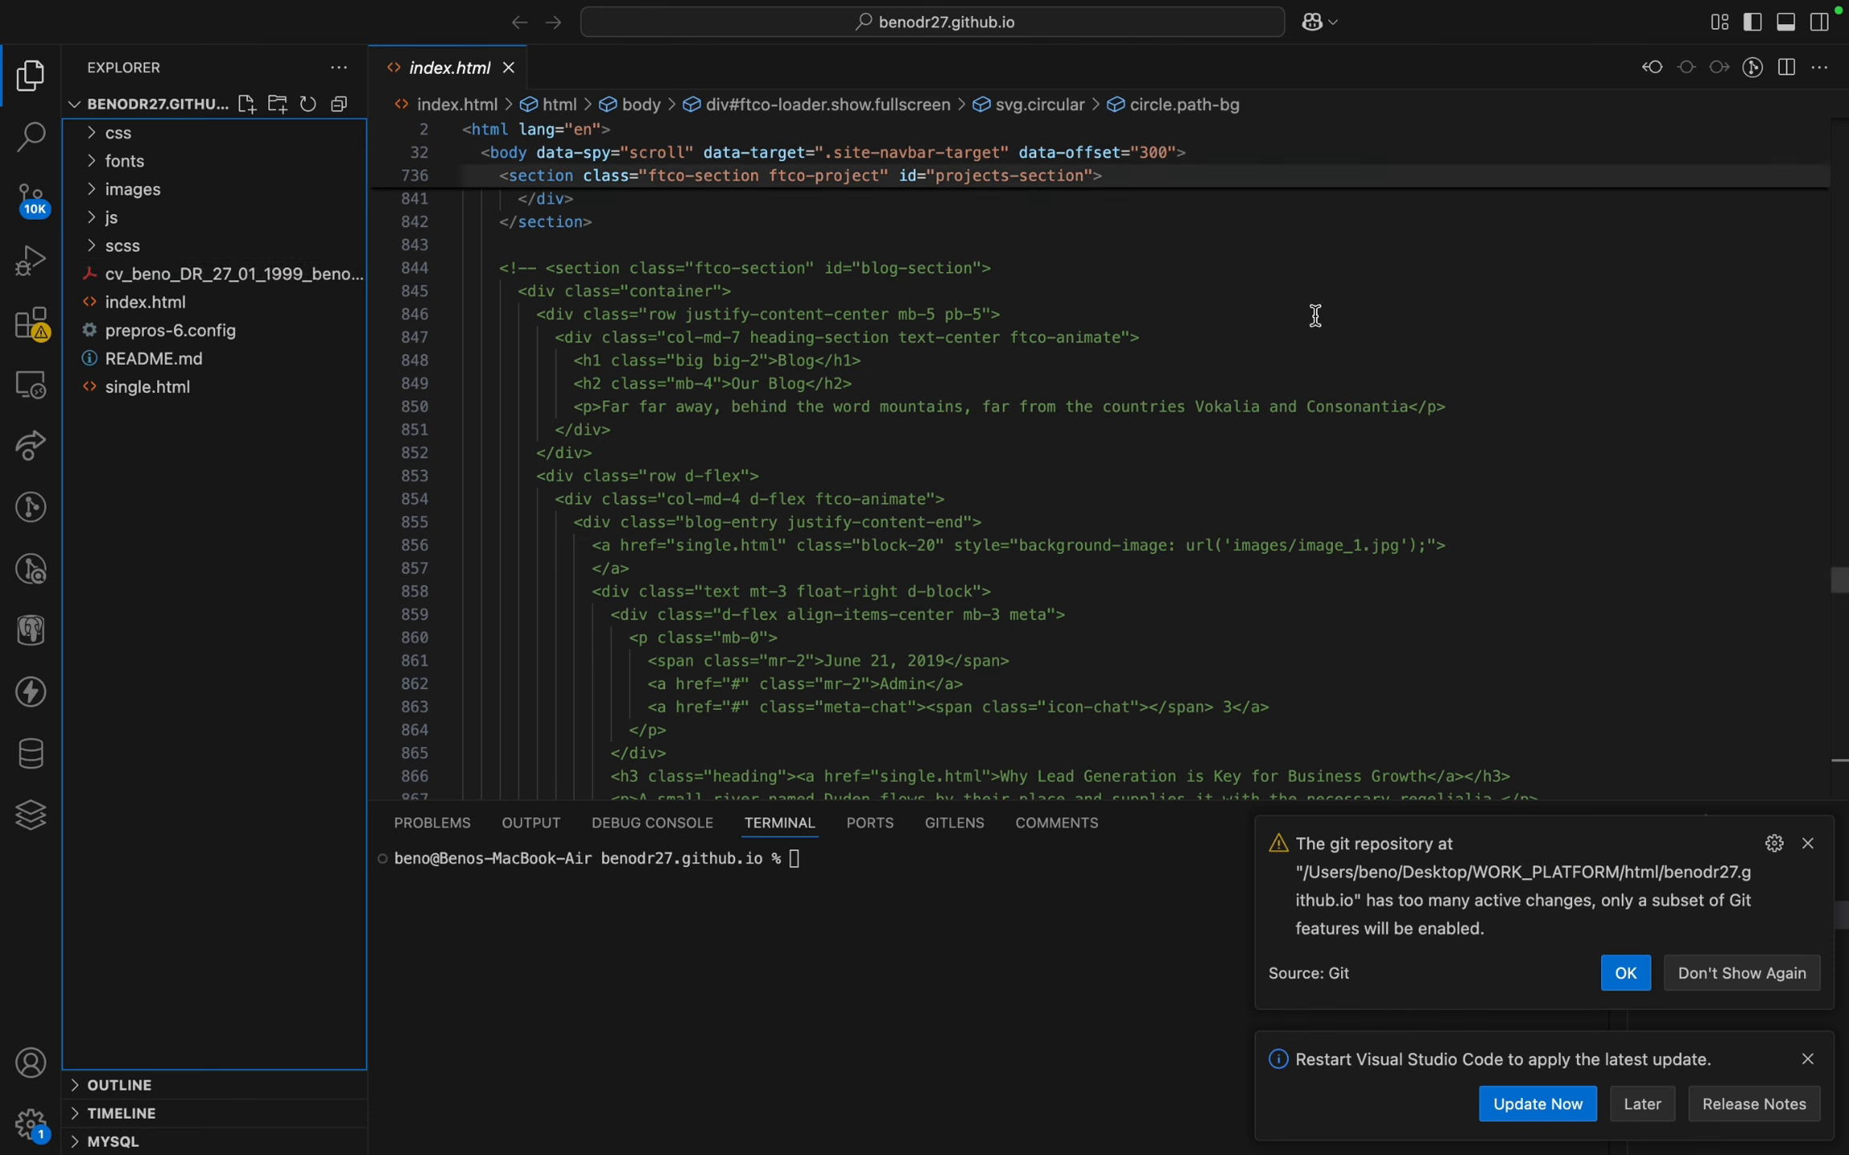
click(1194, 1112)
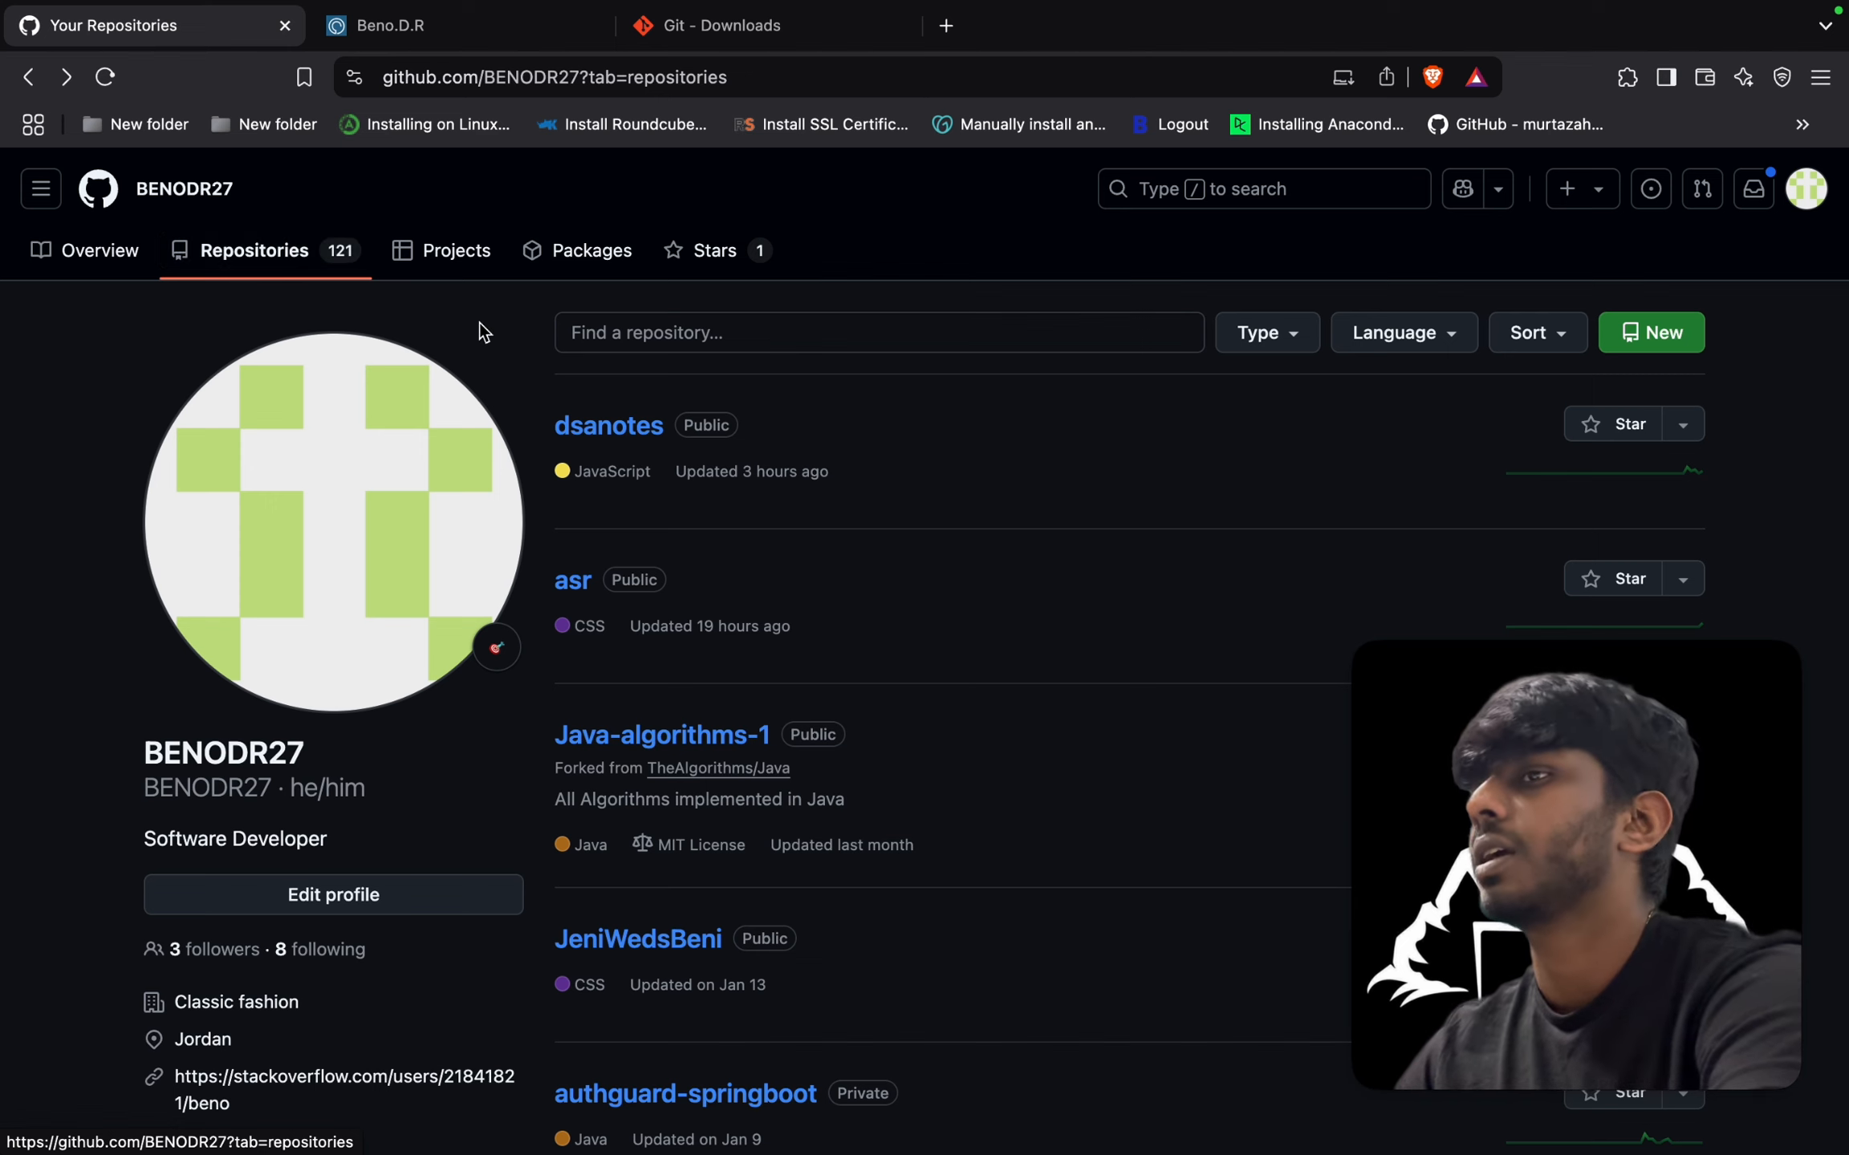
Start a new GitHub repository and name it with the owner's username followed by .GITHUB.IO.
click(1659, 349)
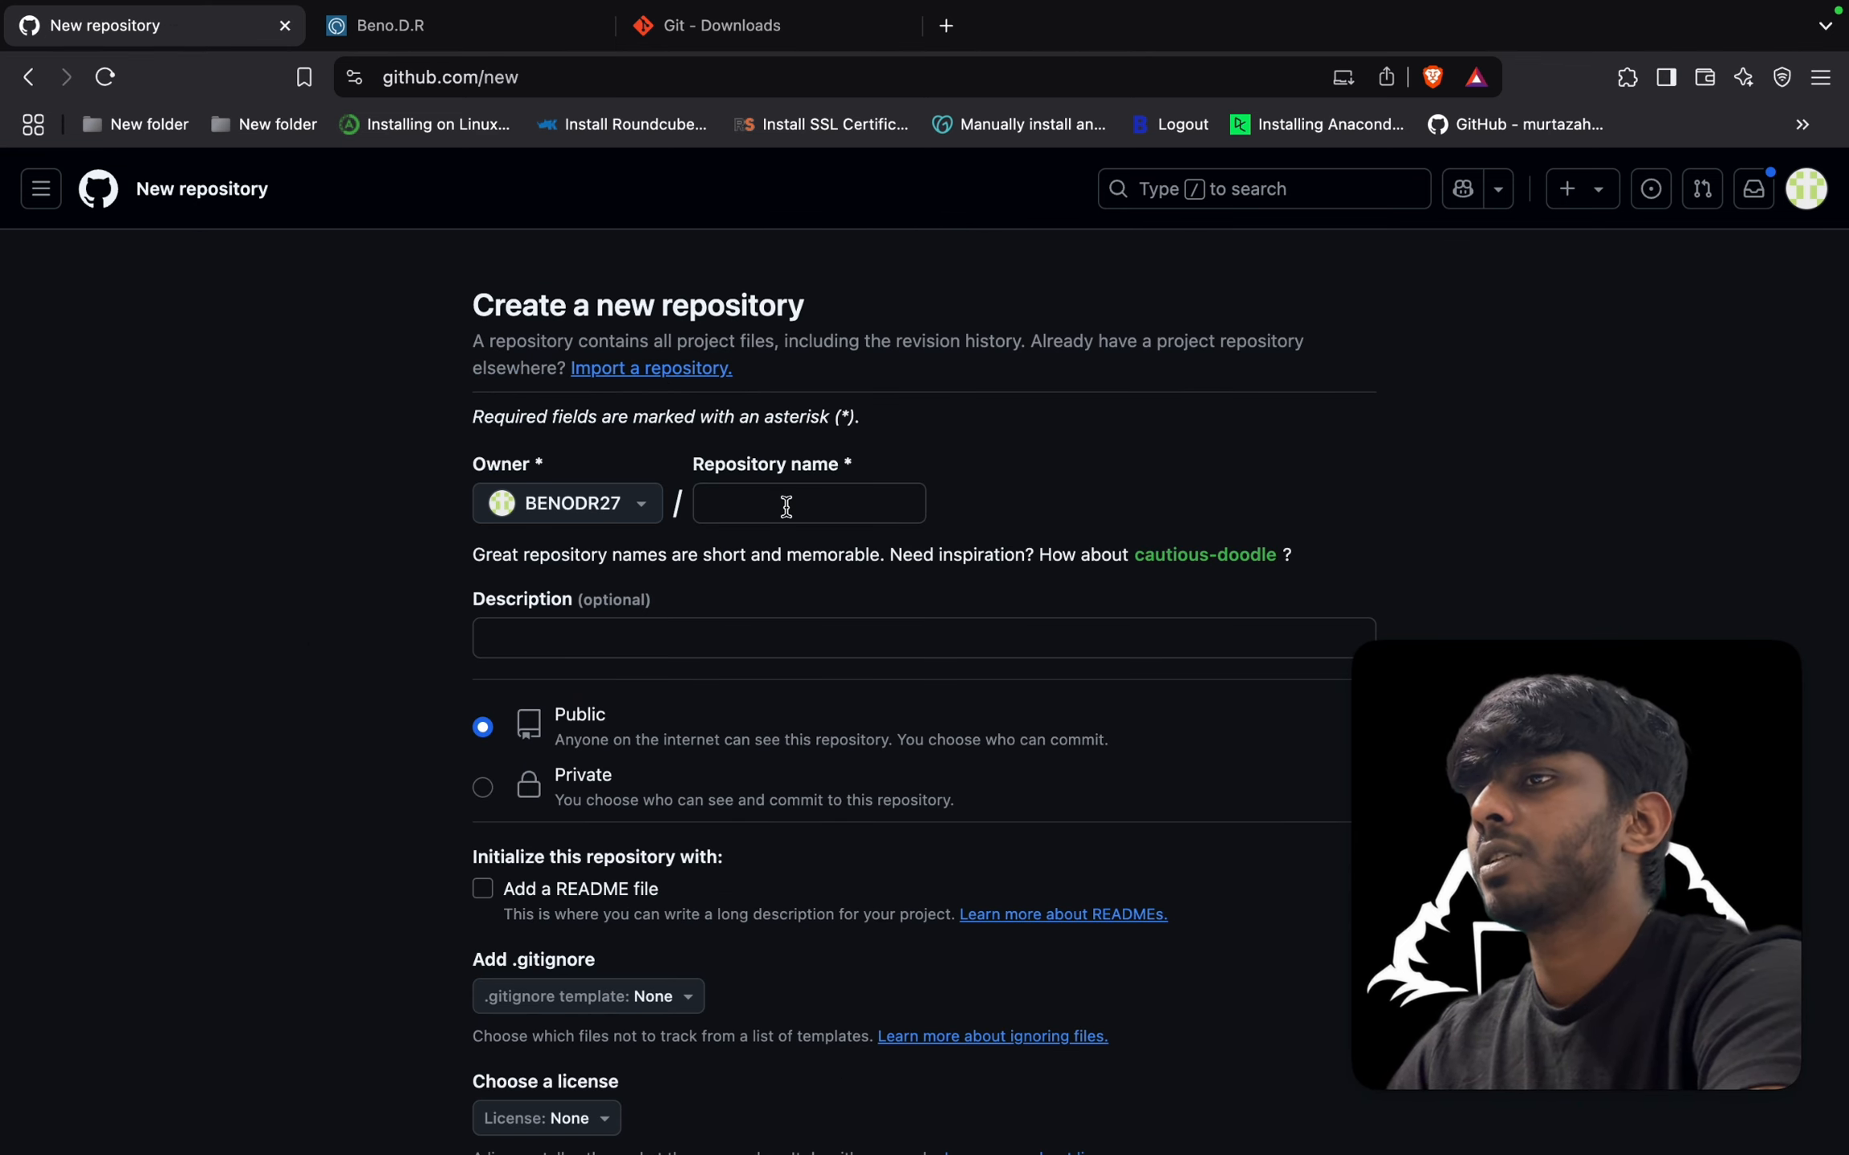
click(786, 506)
click(1807, 189)
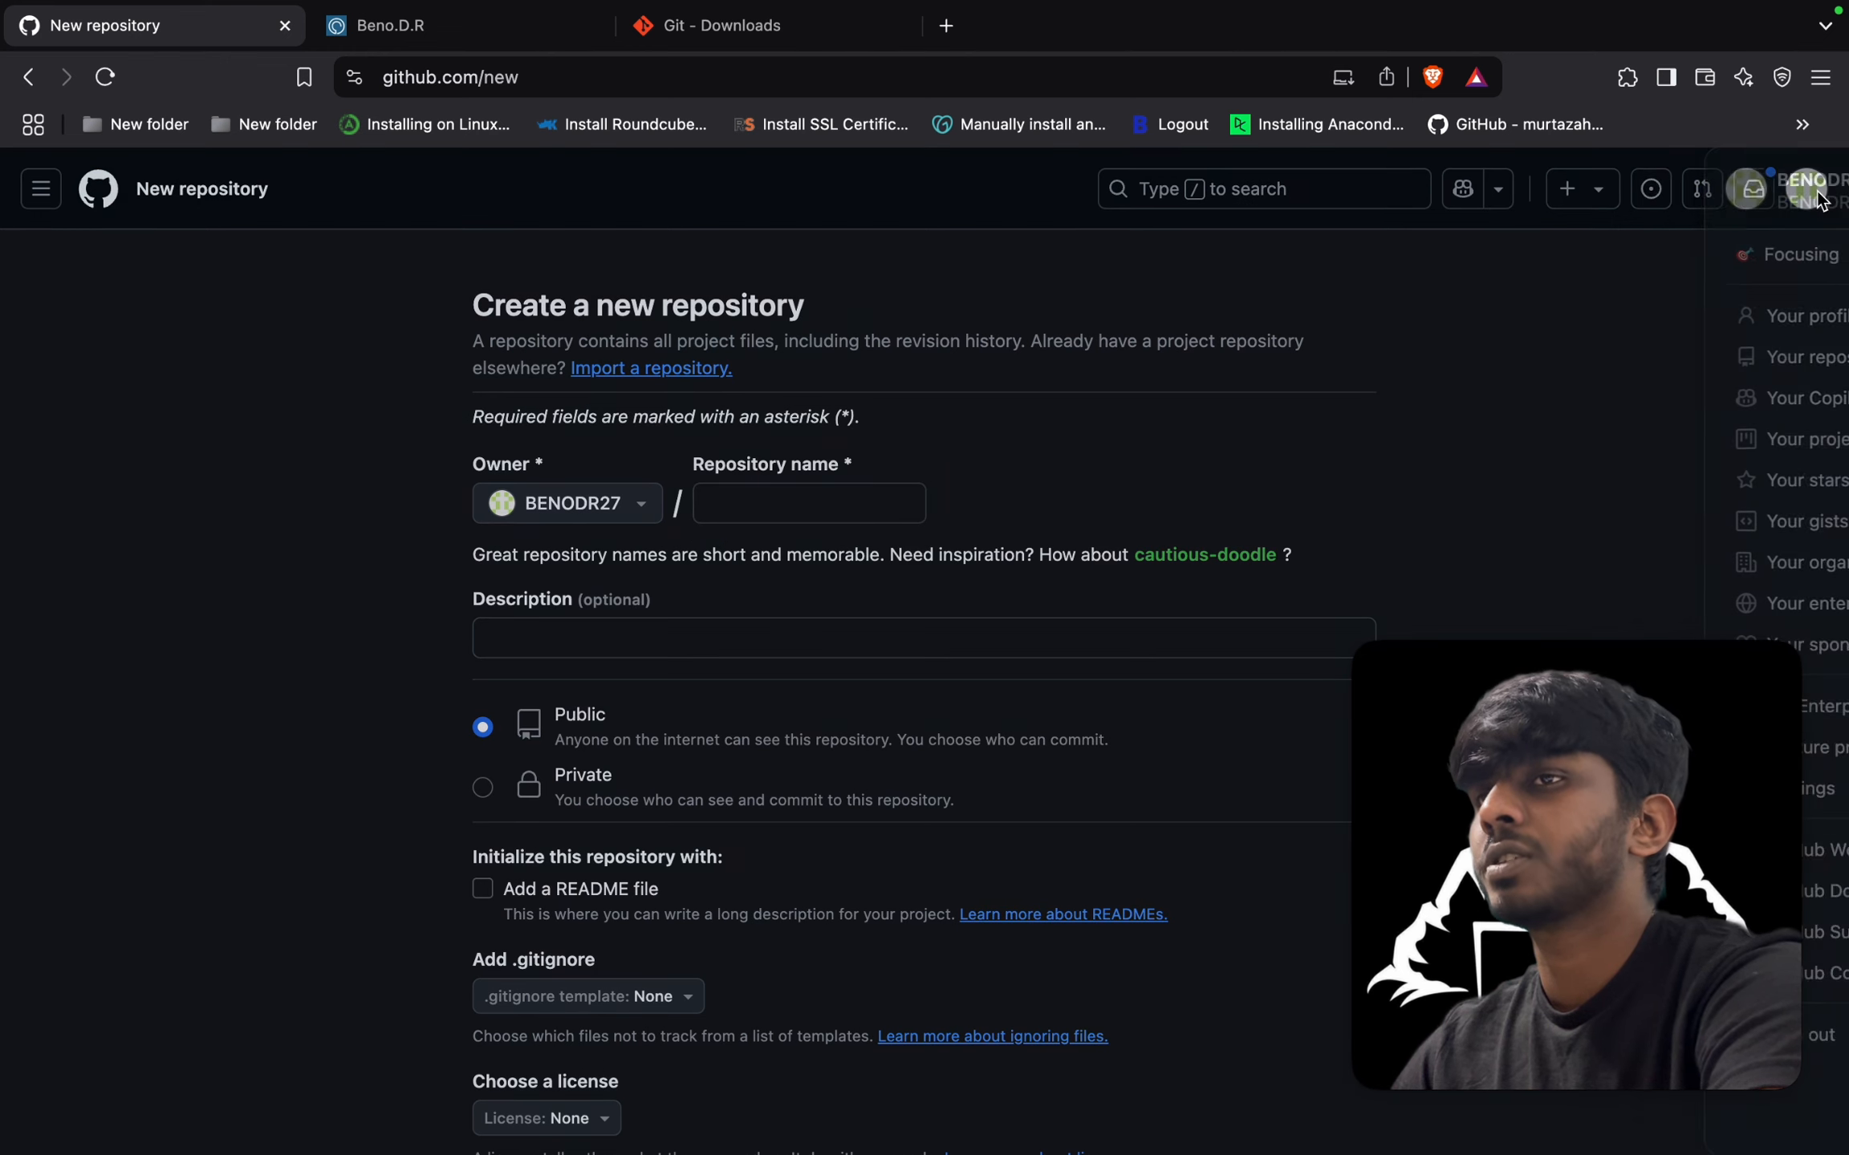
click(1807, 190)
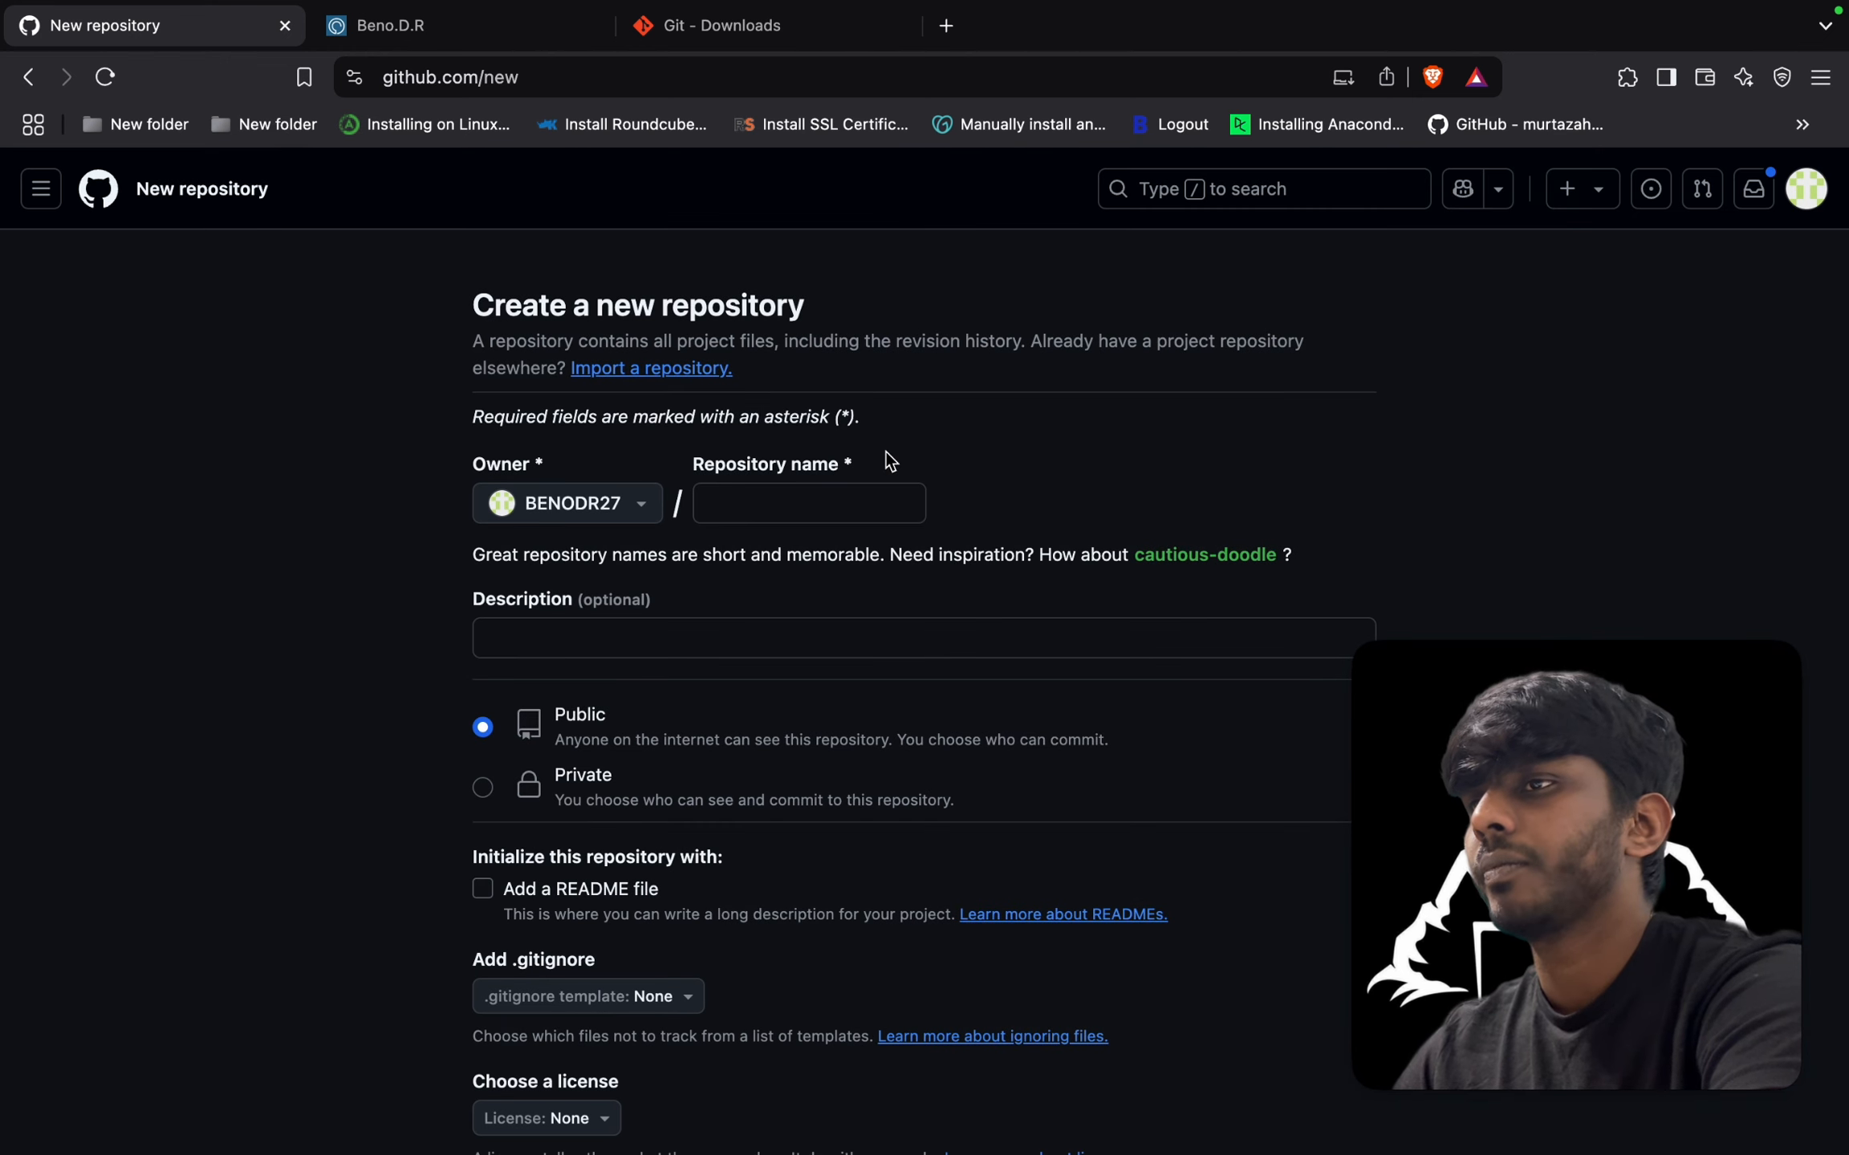
click(773, 490)
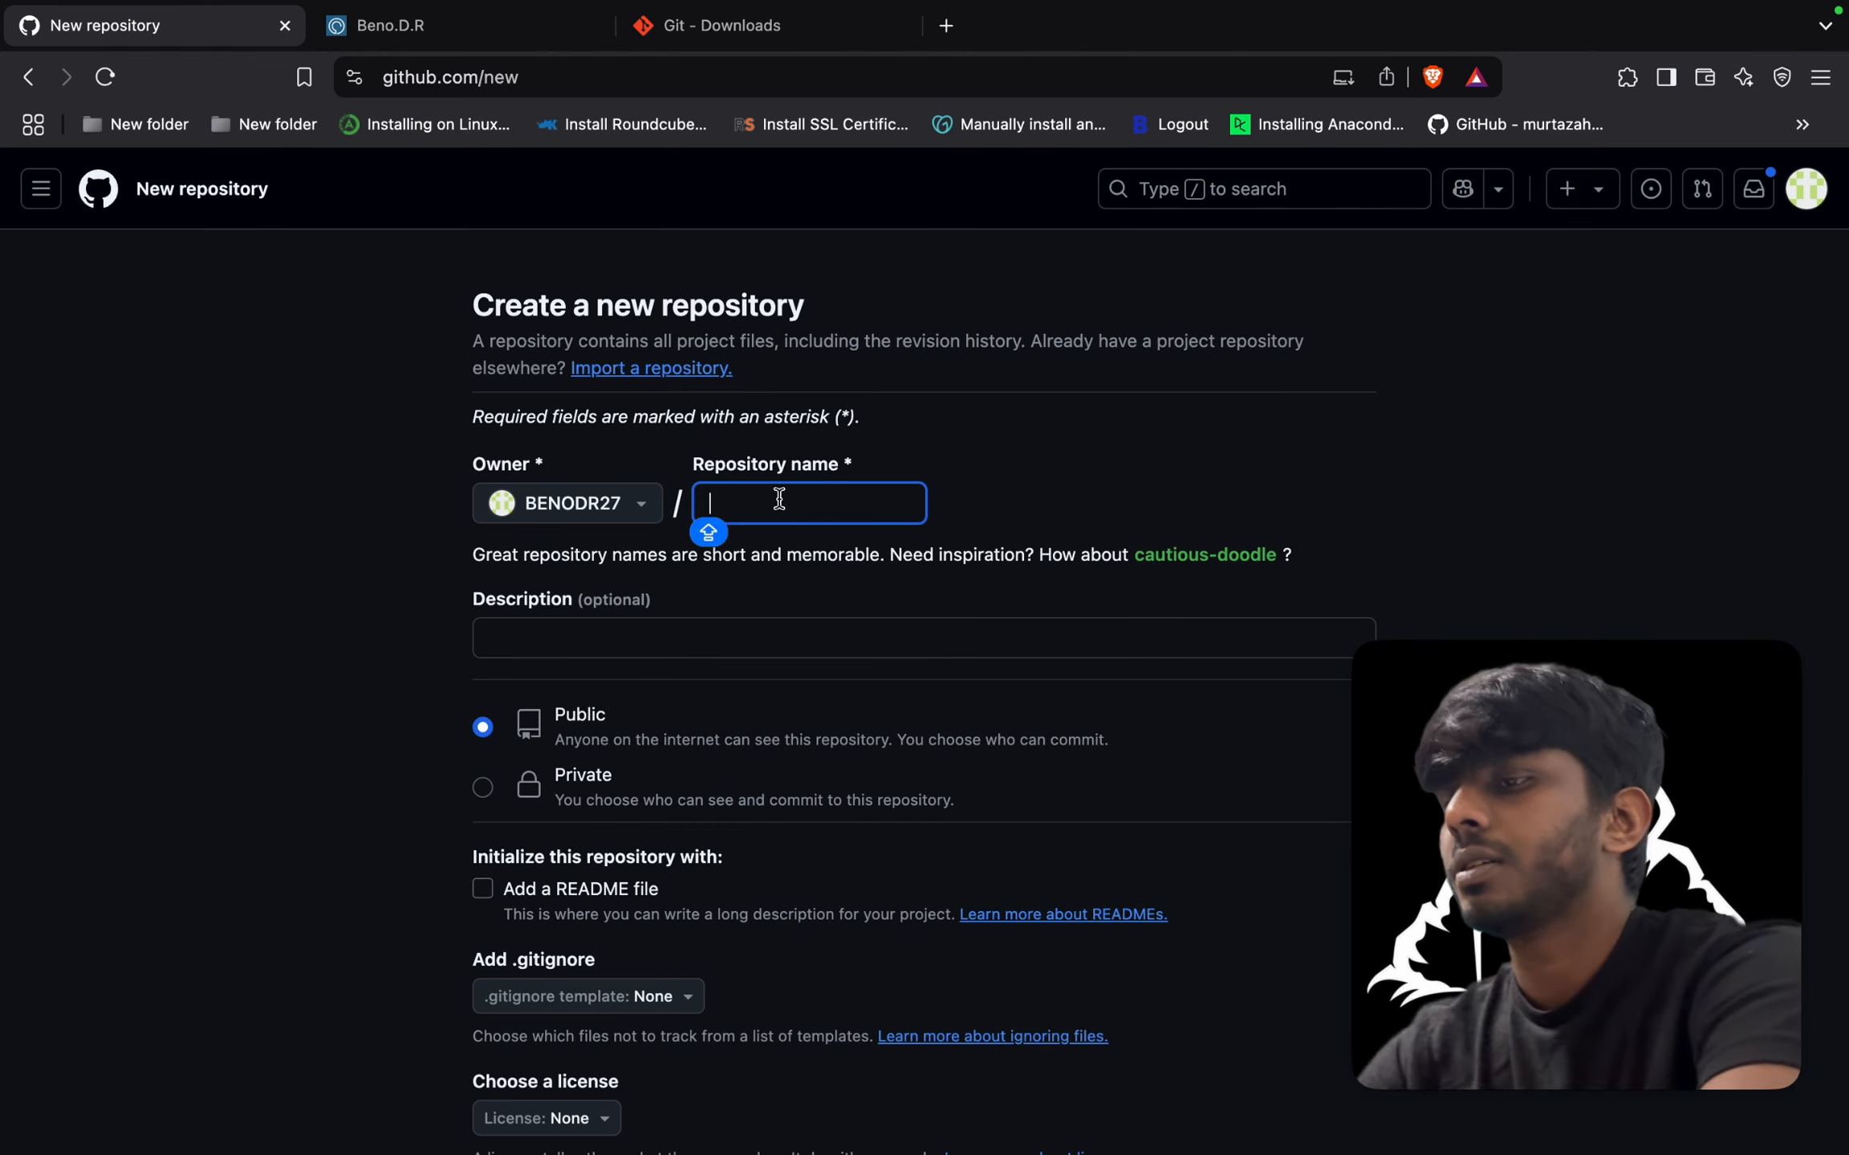
text(BENO)
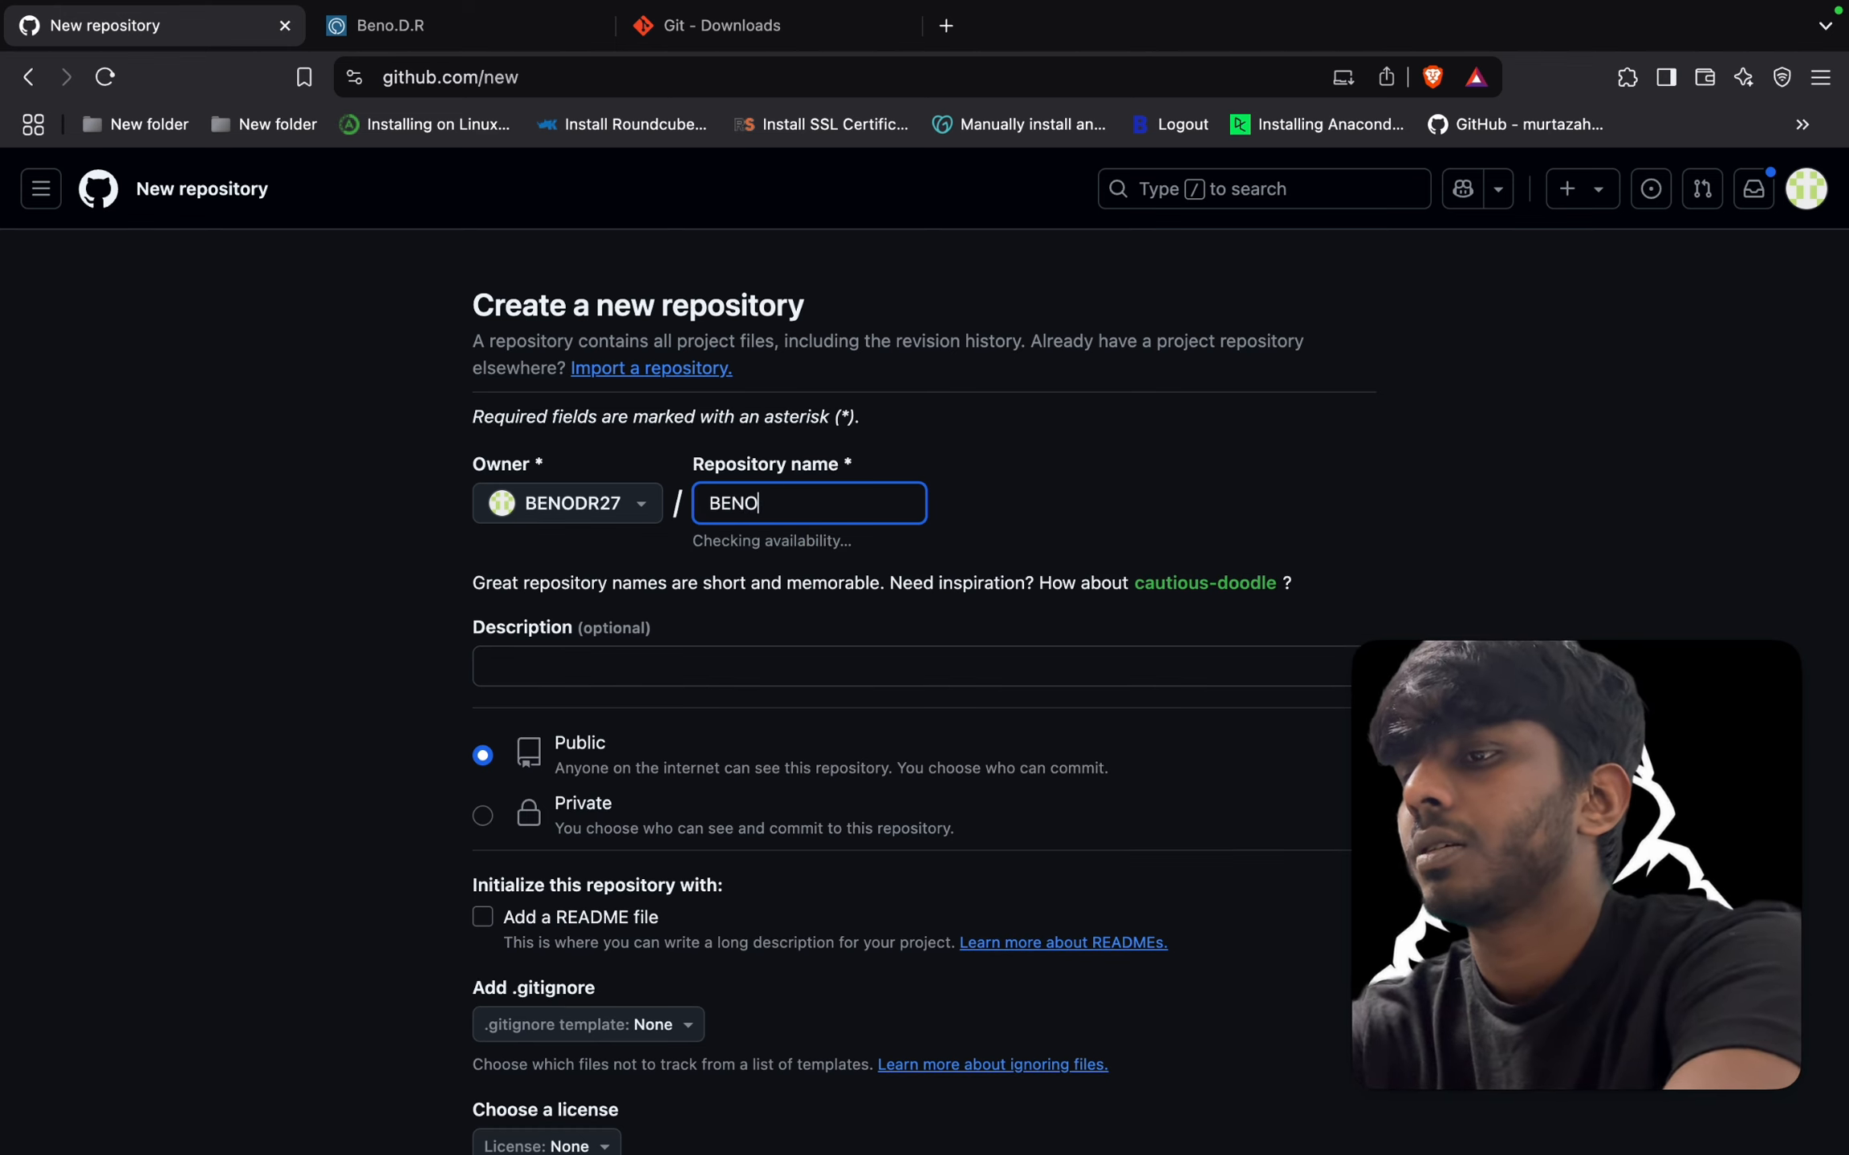
text(DR27)
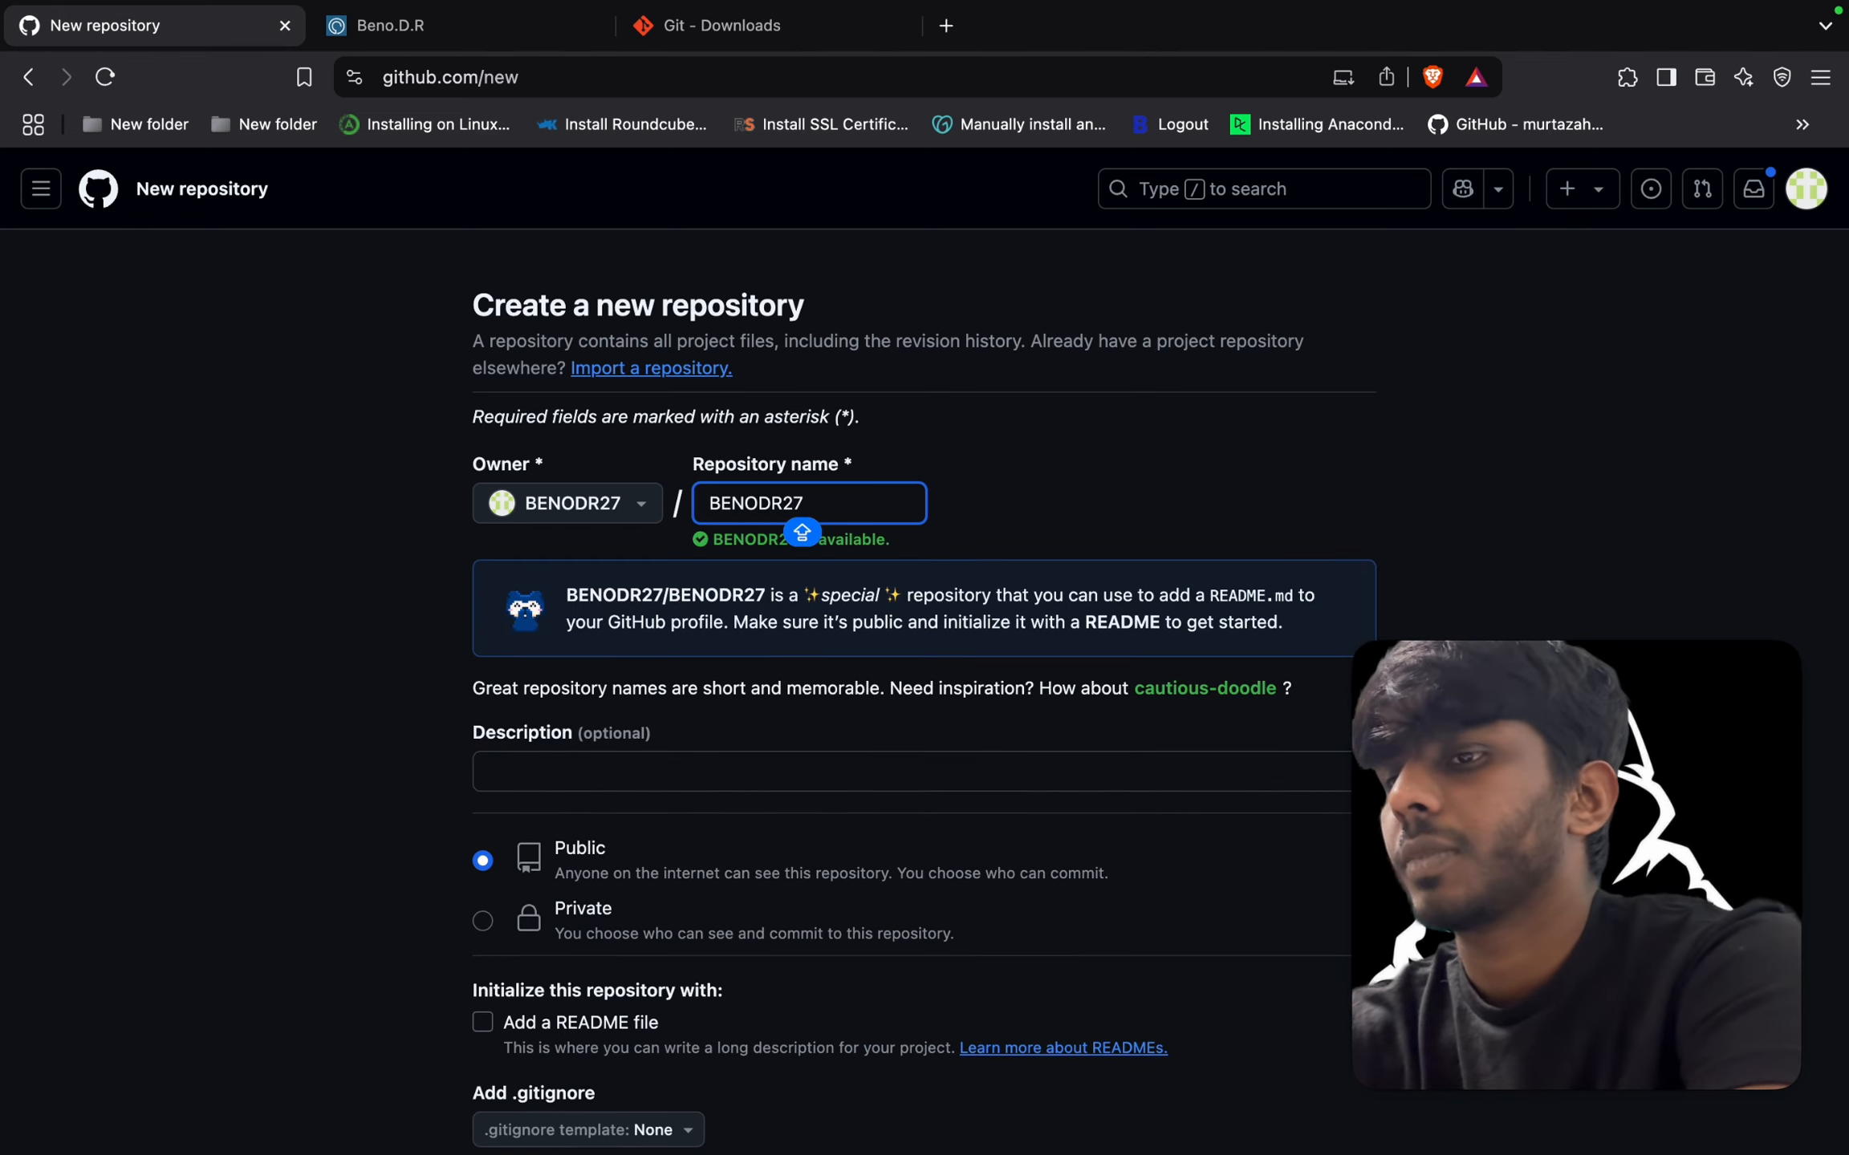
text(.GITH)
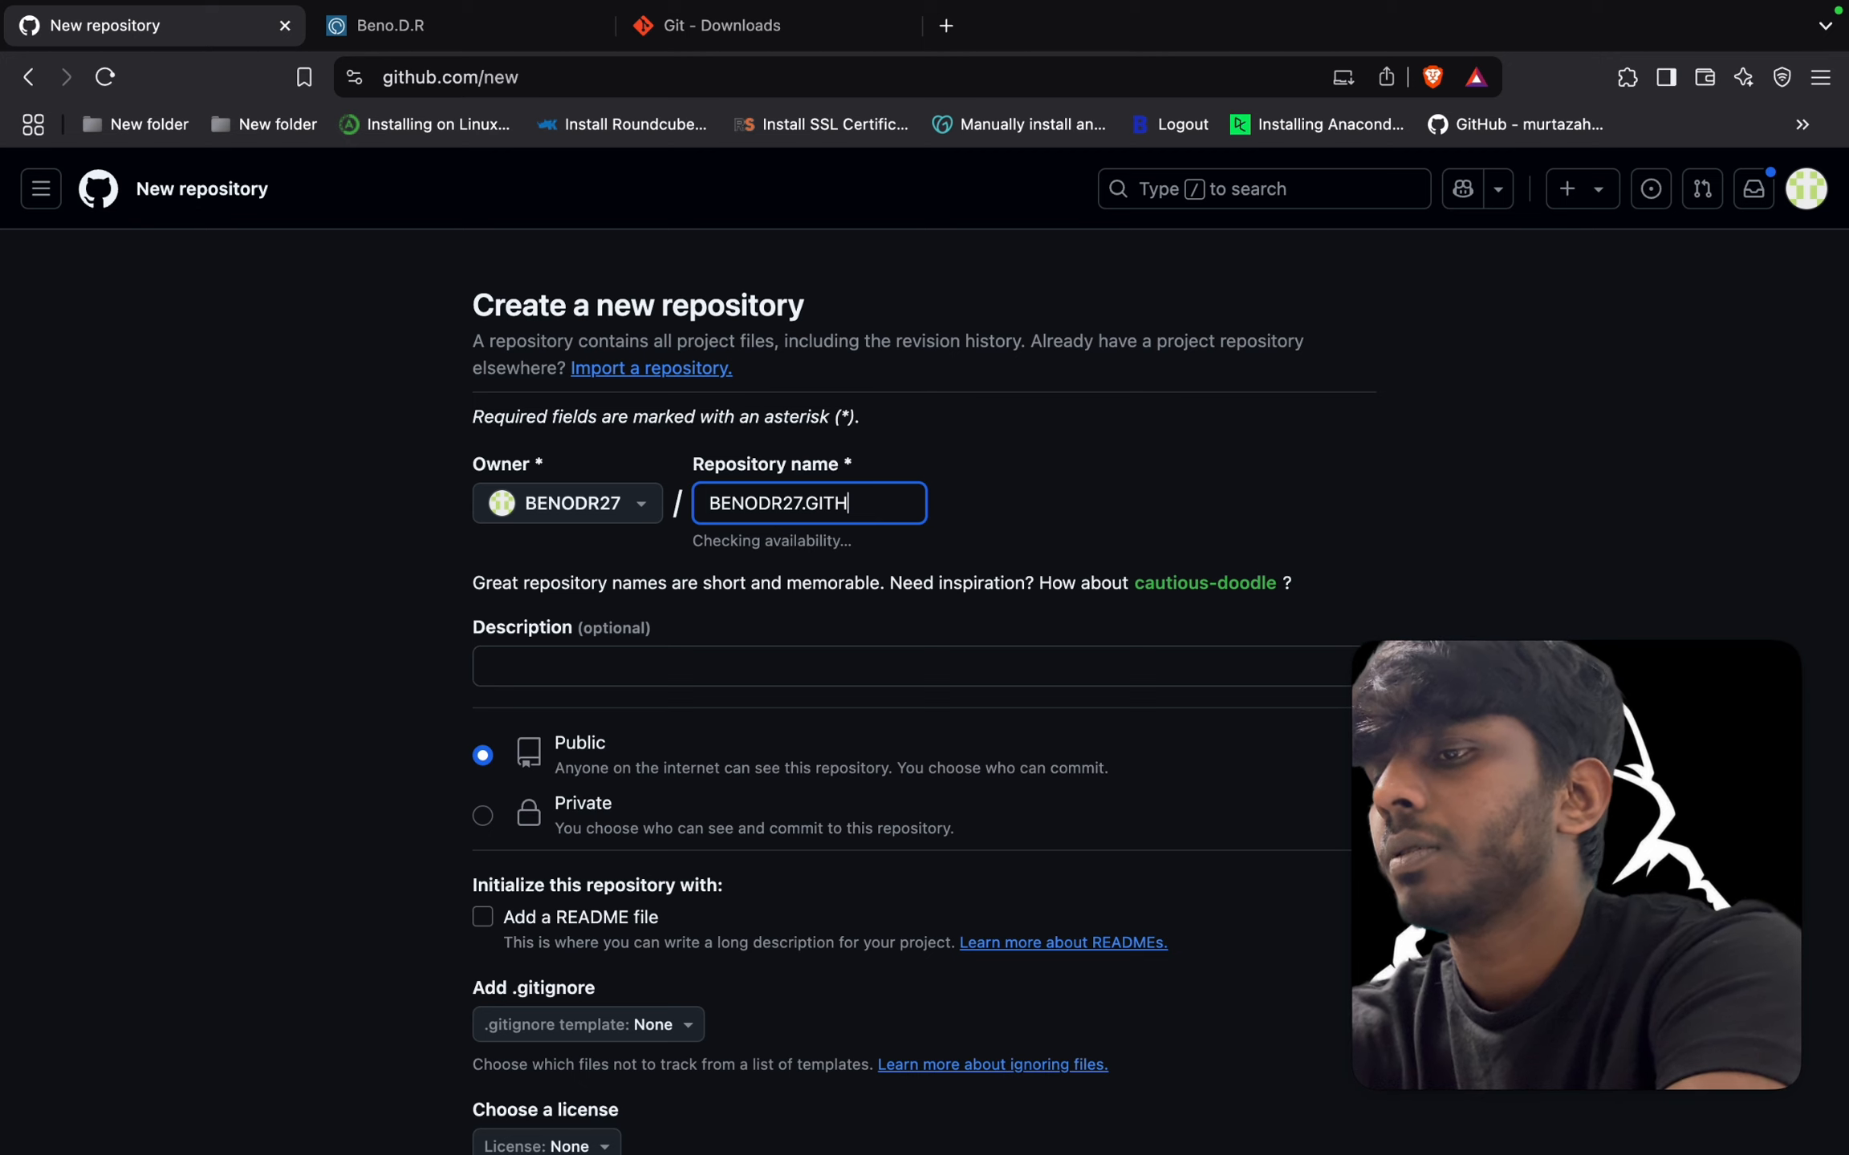
text(UB.IO)
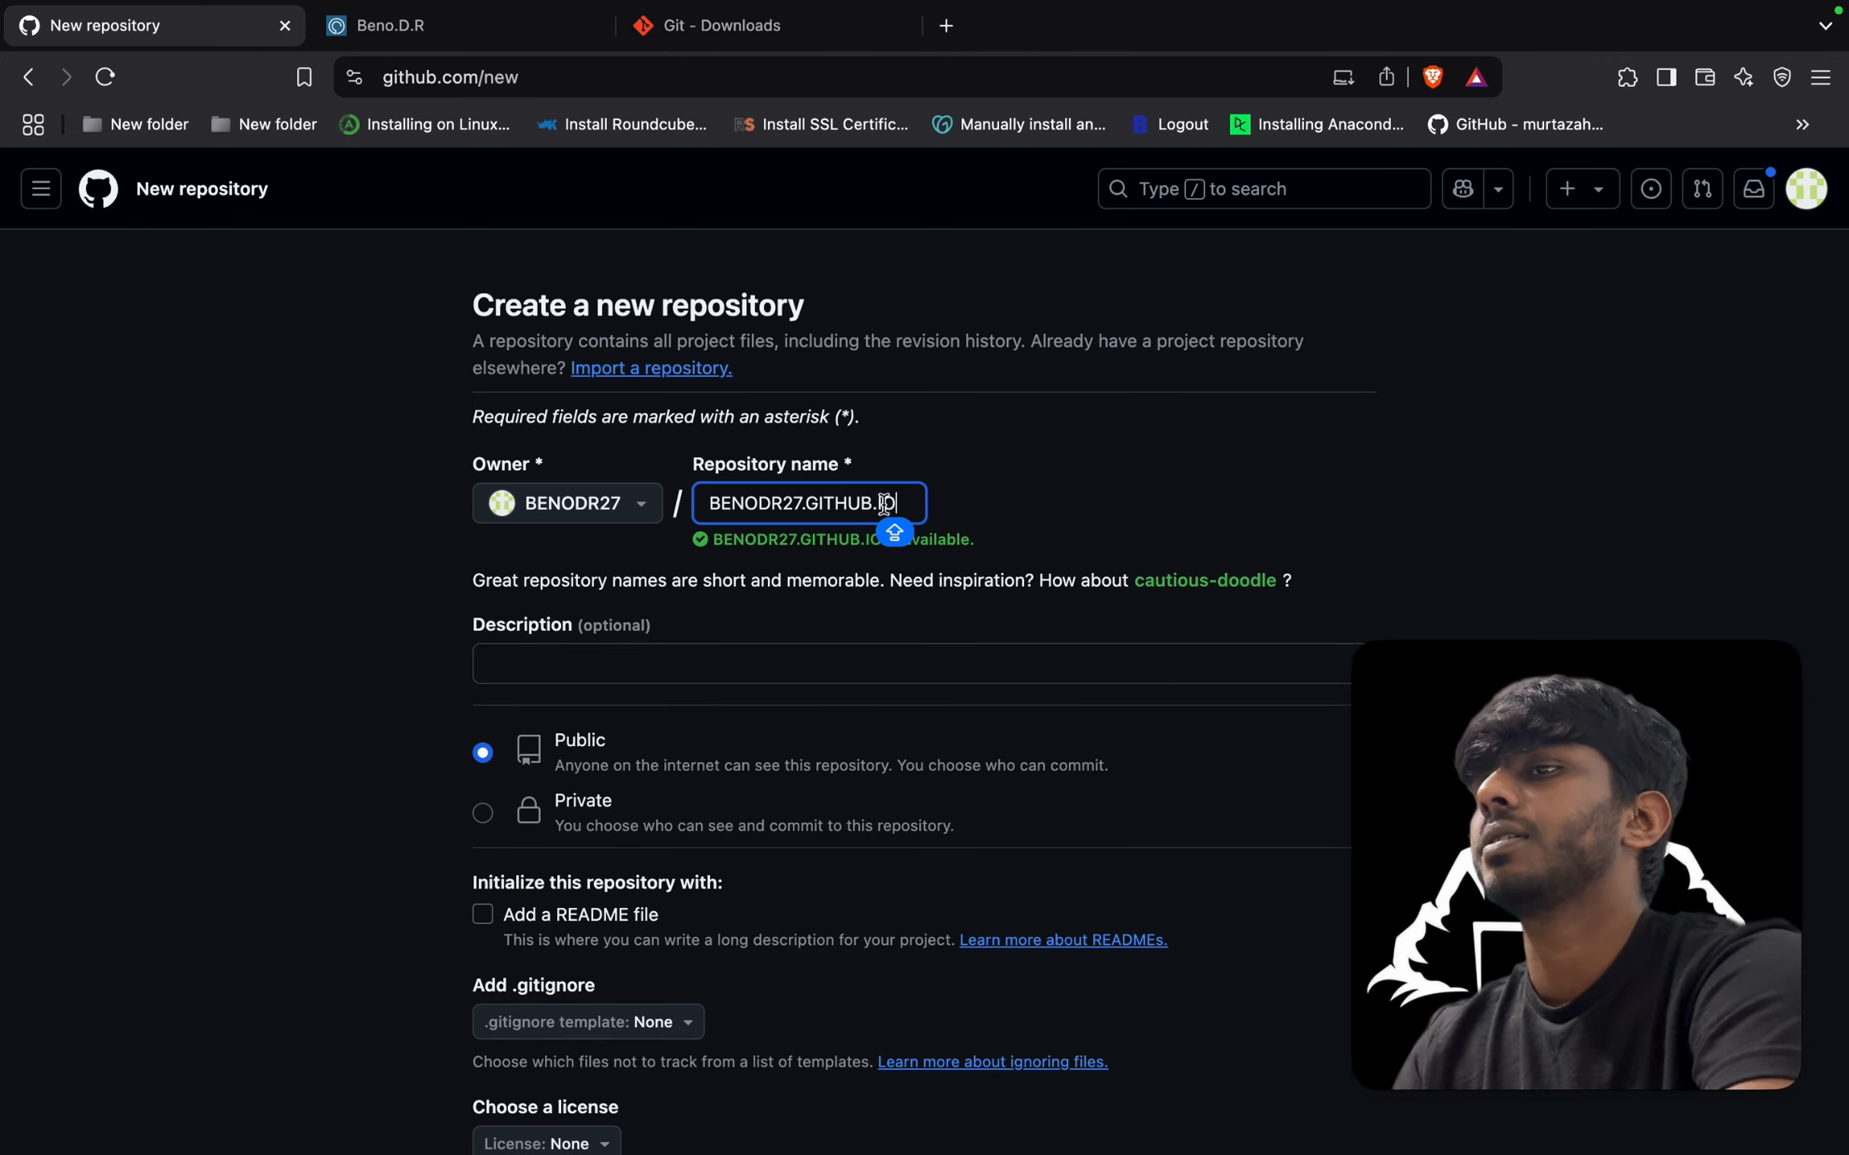
Create the repository as public, without a README file, .gitignore template or license.
double_click(761, 504)
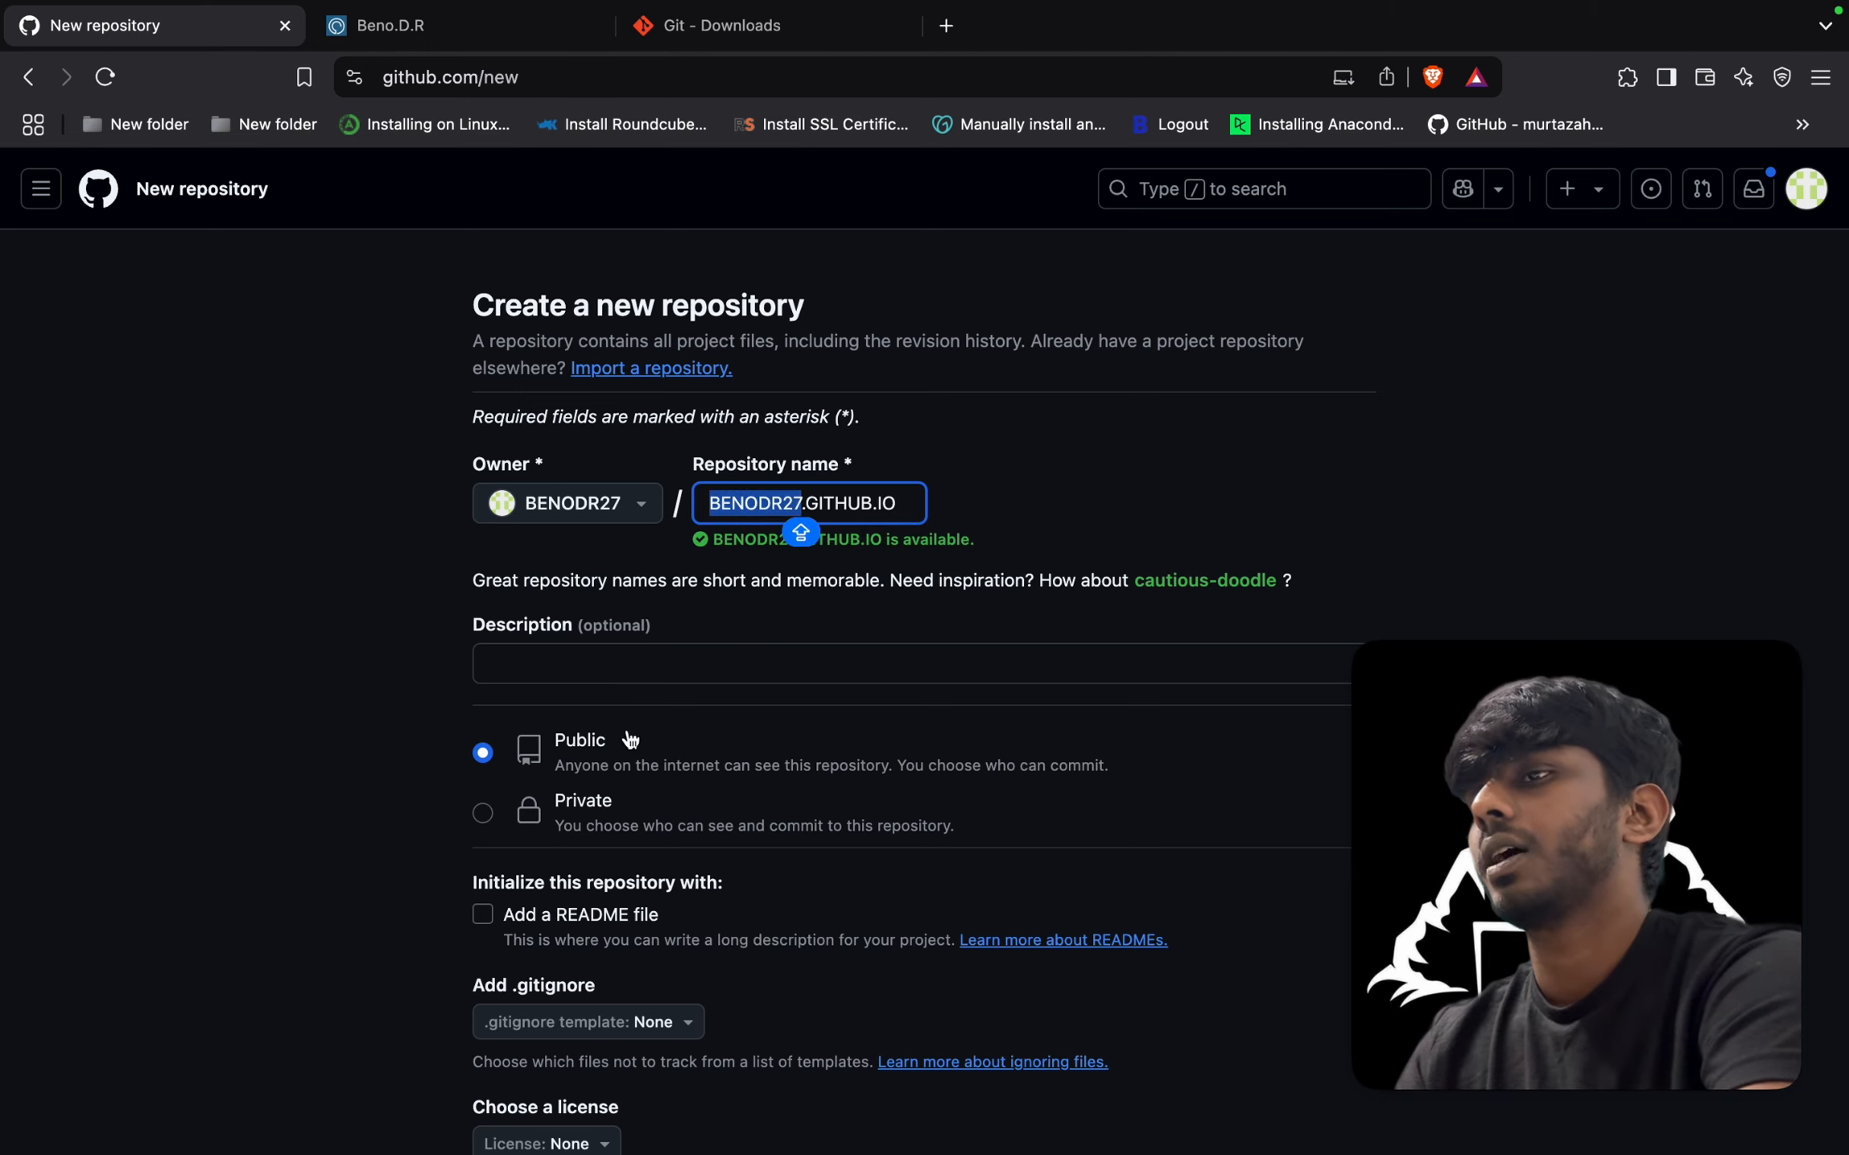
scroll(486, 777, down, 5)
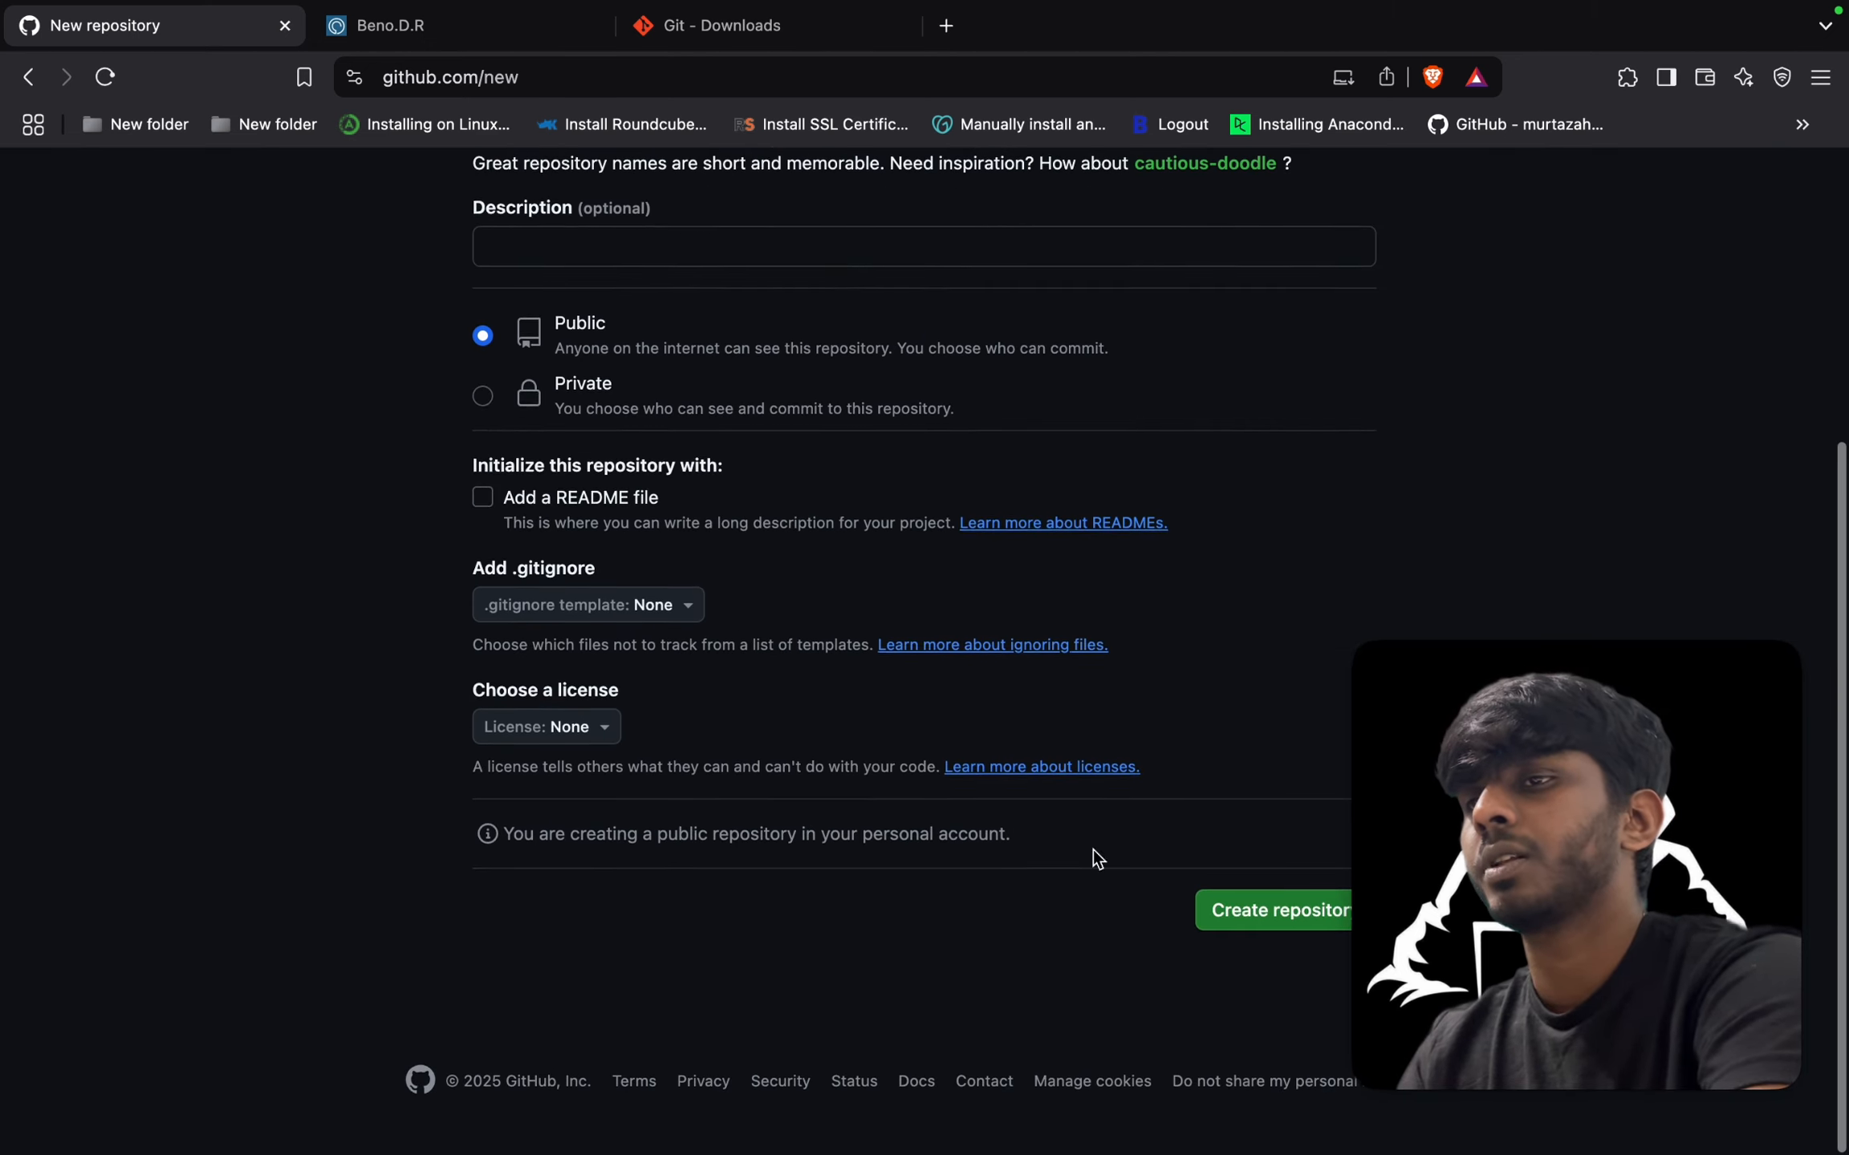
click(1279, 917)
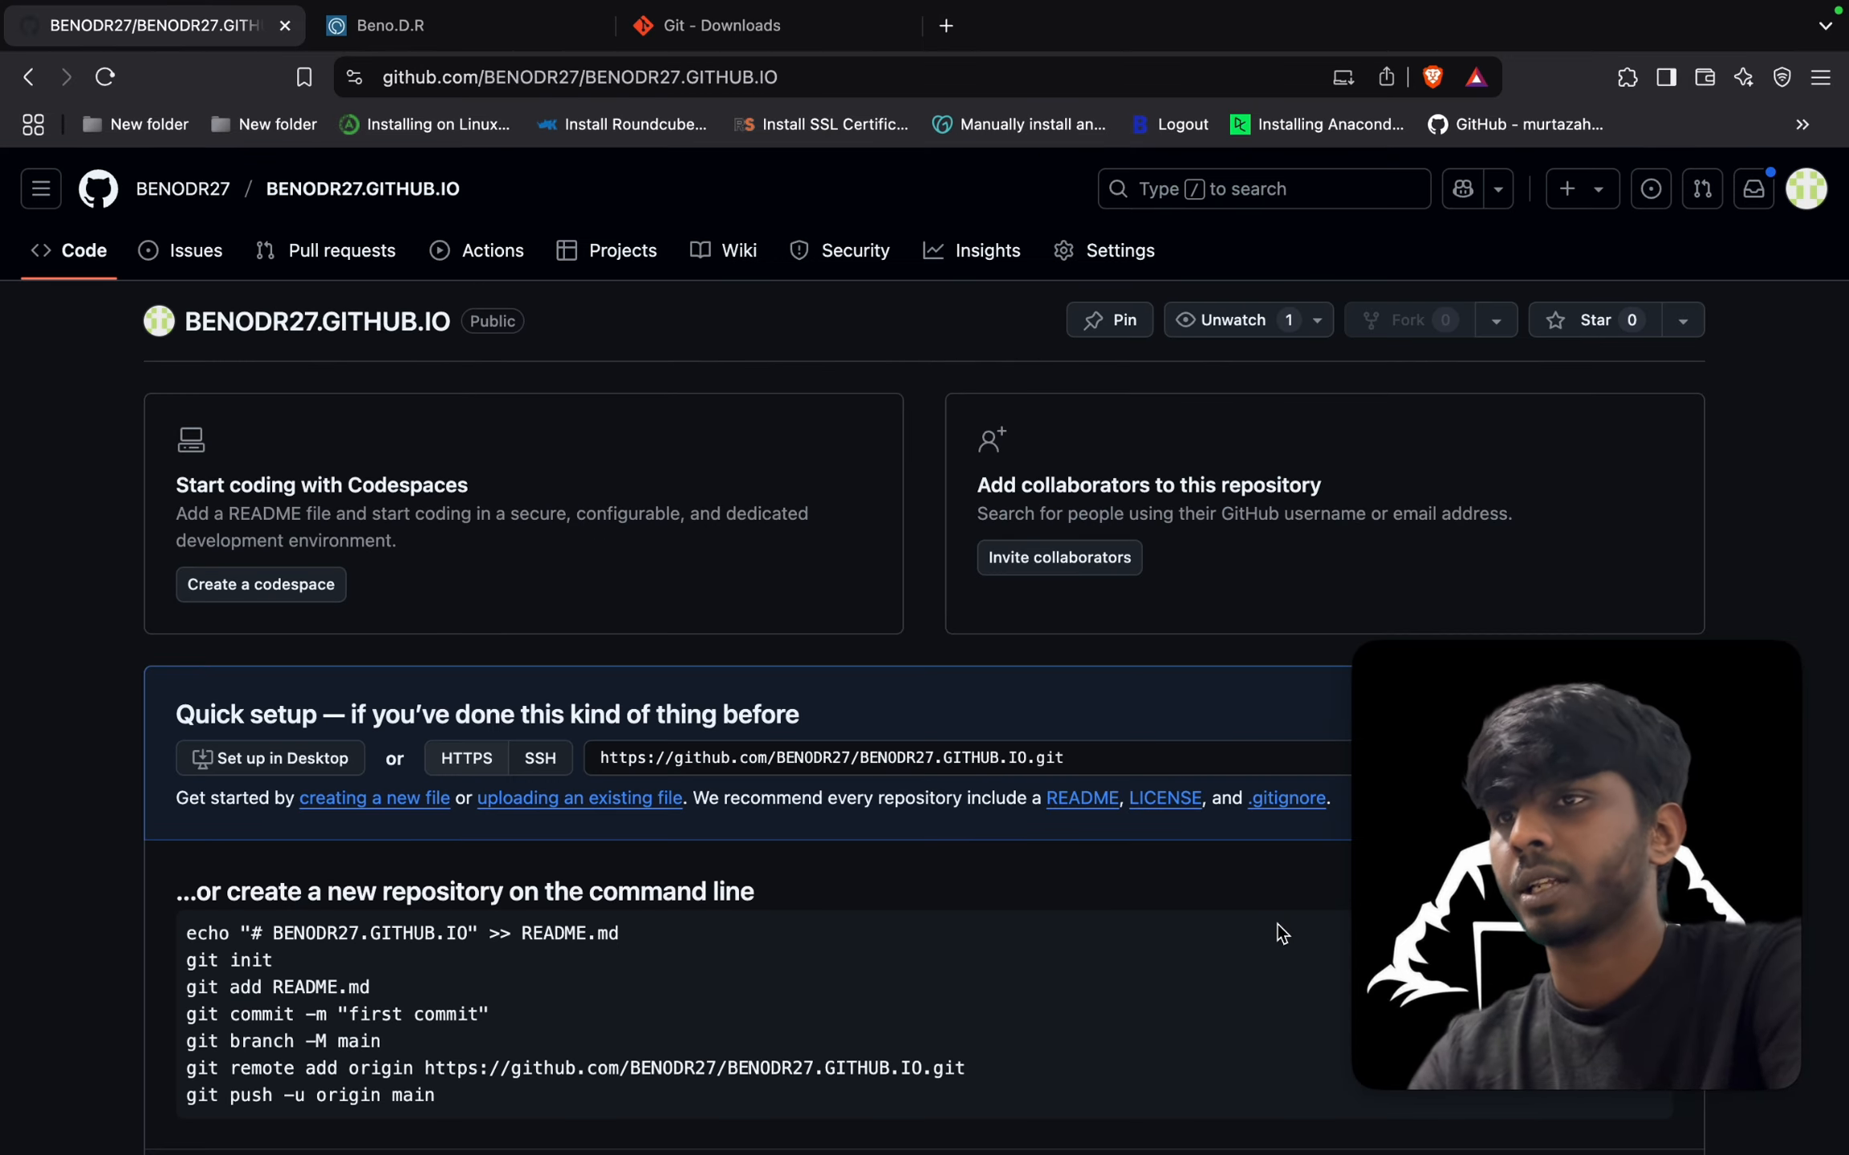
Copy GitHub's commands for creating a new repository on the command line and run them in the Visual Studio Code terminal.
scroll(1276, 922, down, 5)
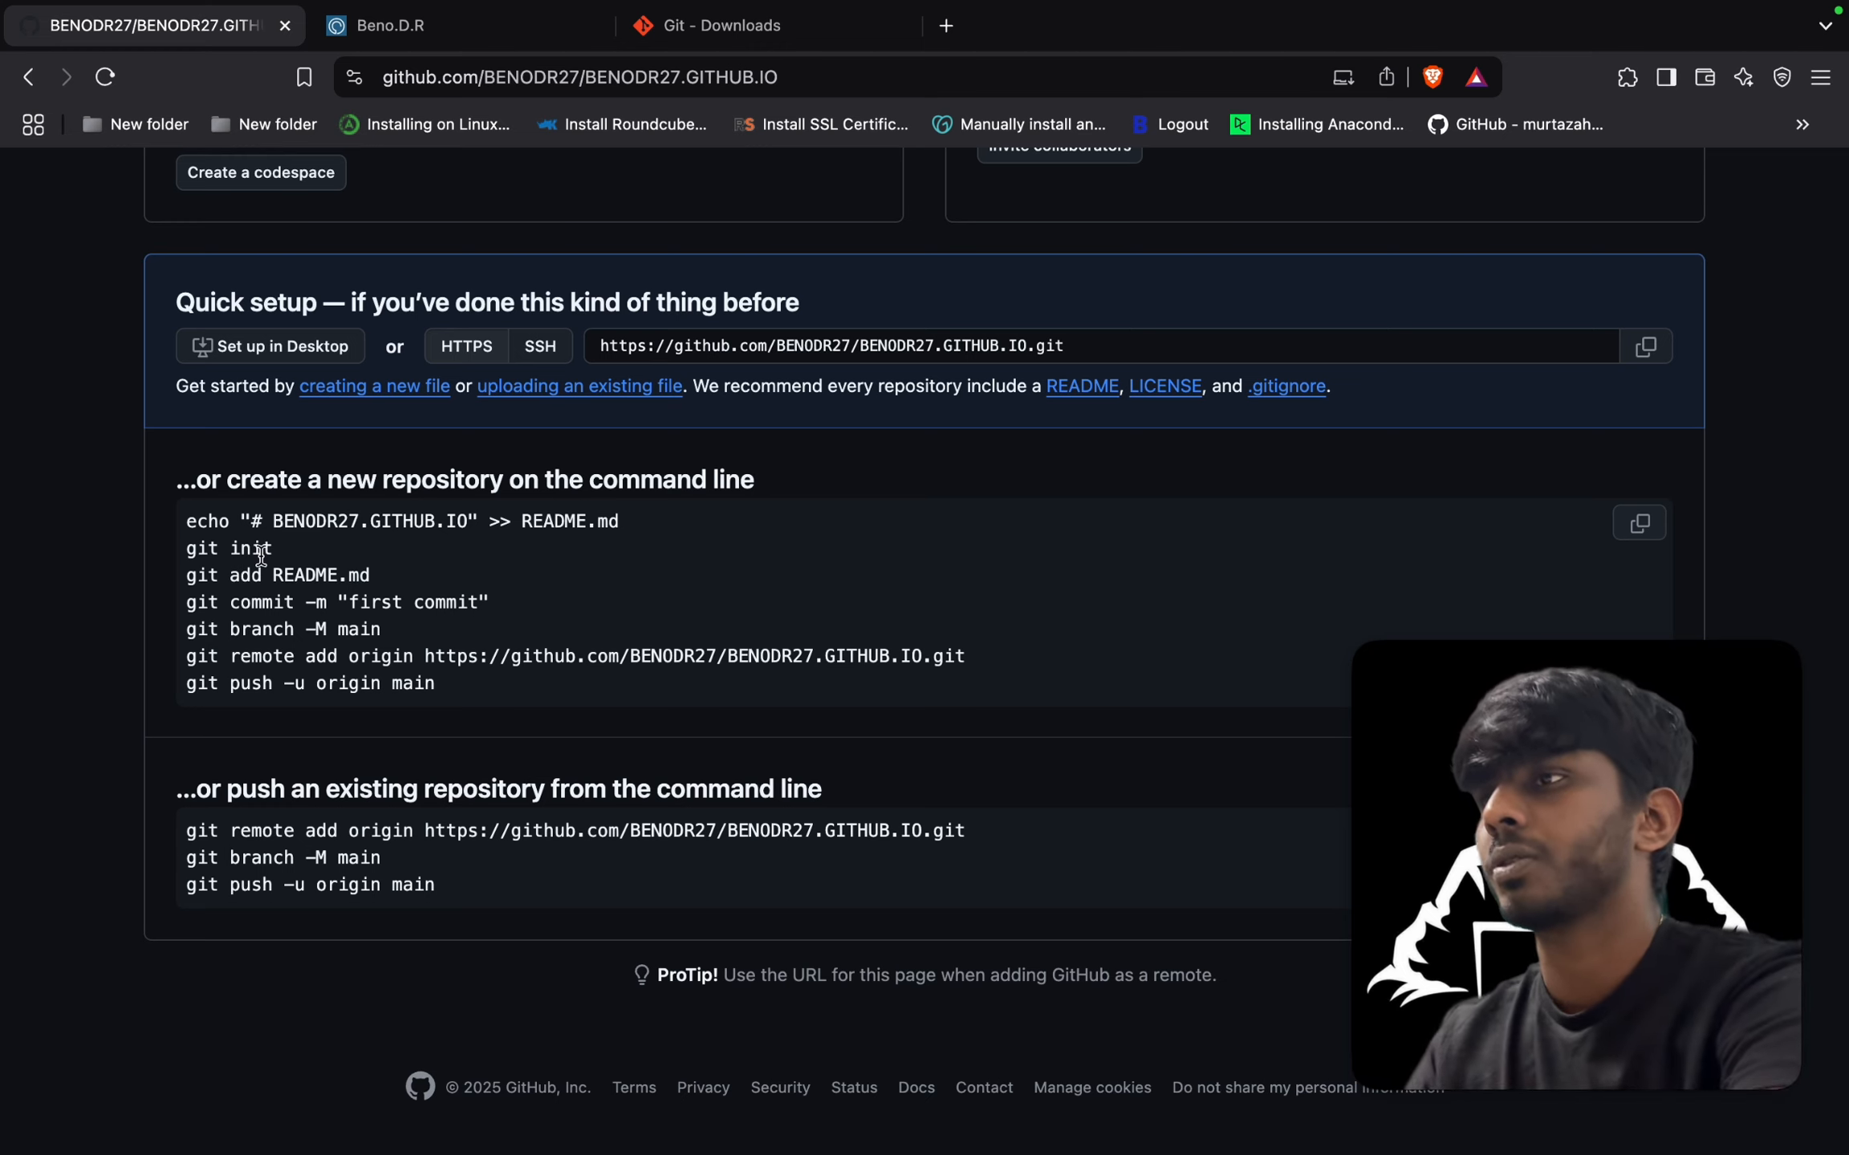
triple_click(261, 552)
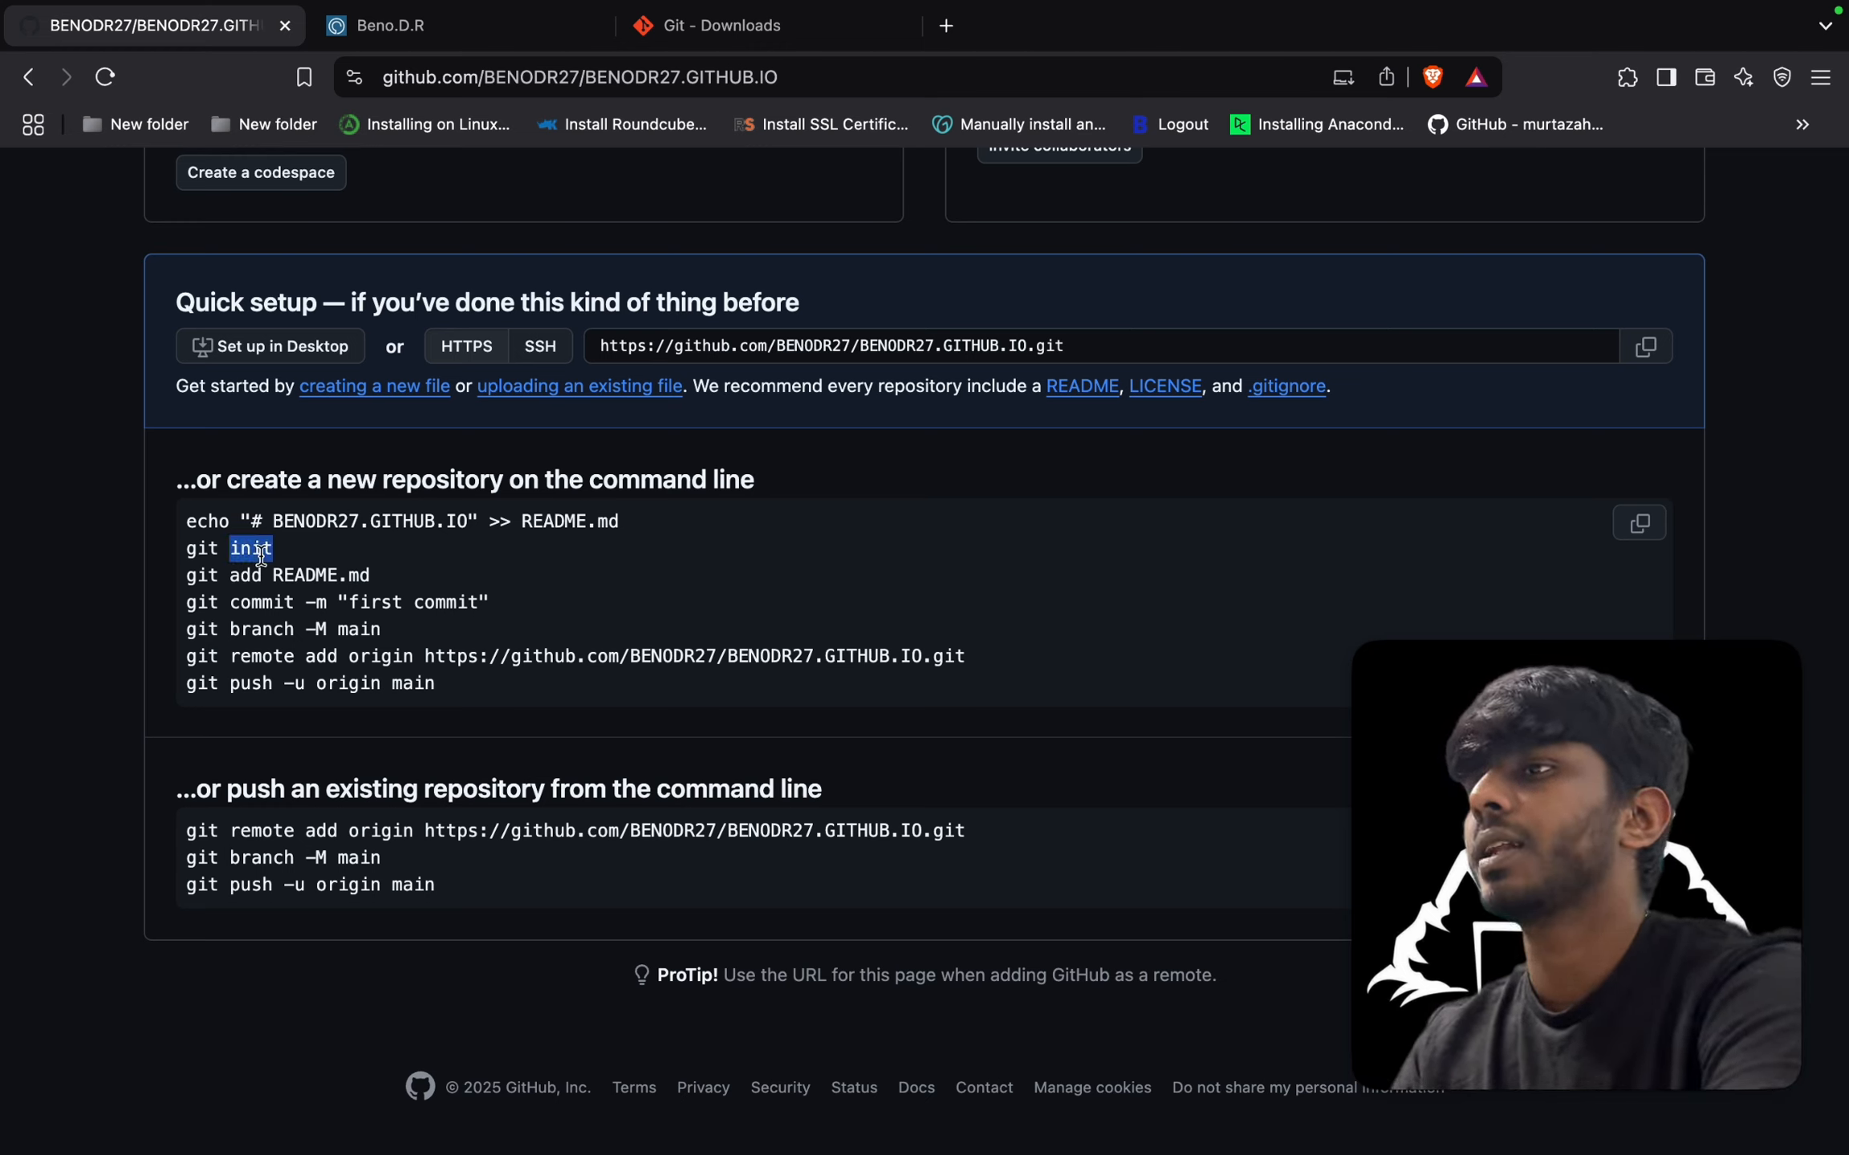
click(749, 40)
click(237, 43)
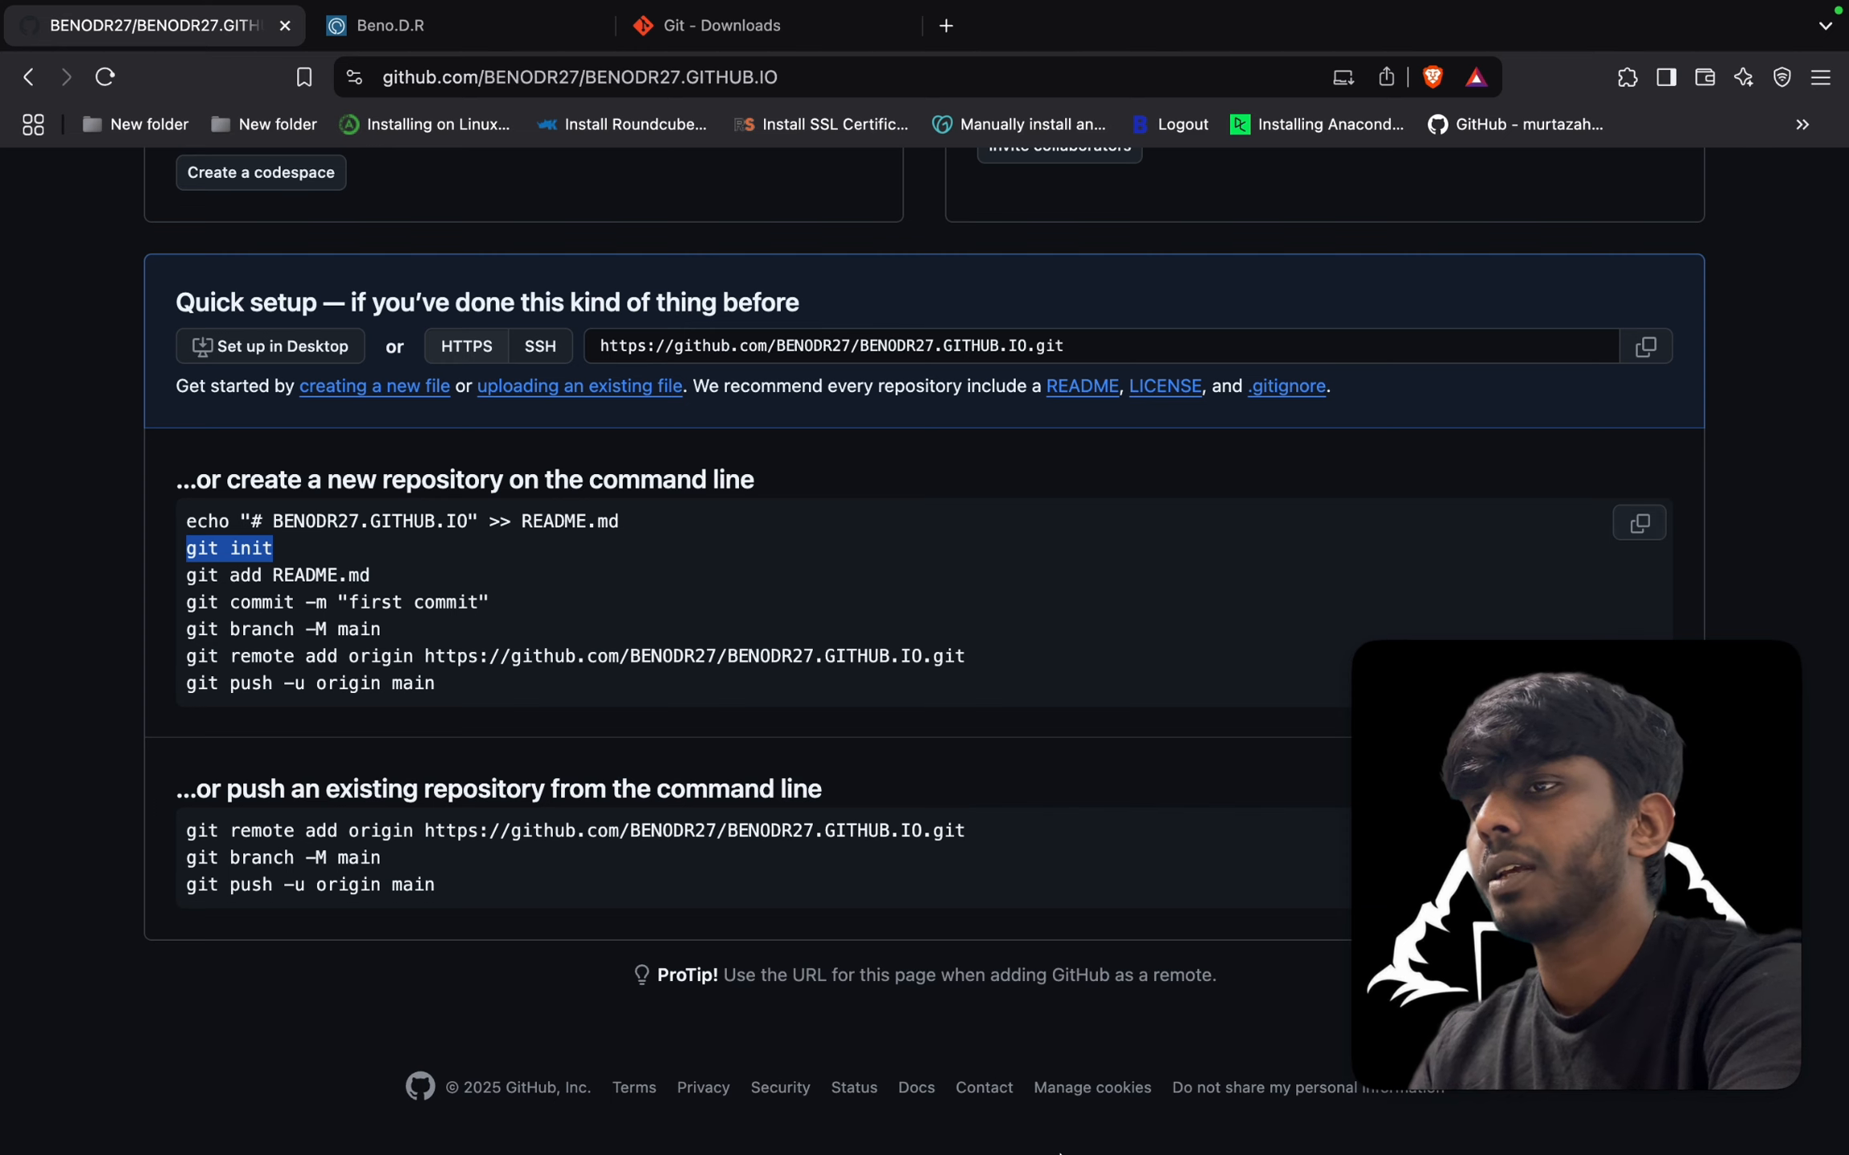
click(1066, 1122)
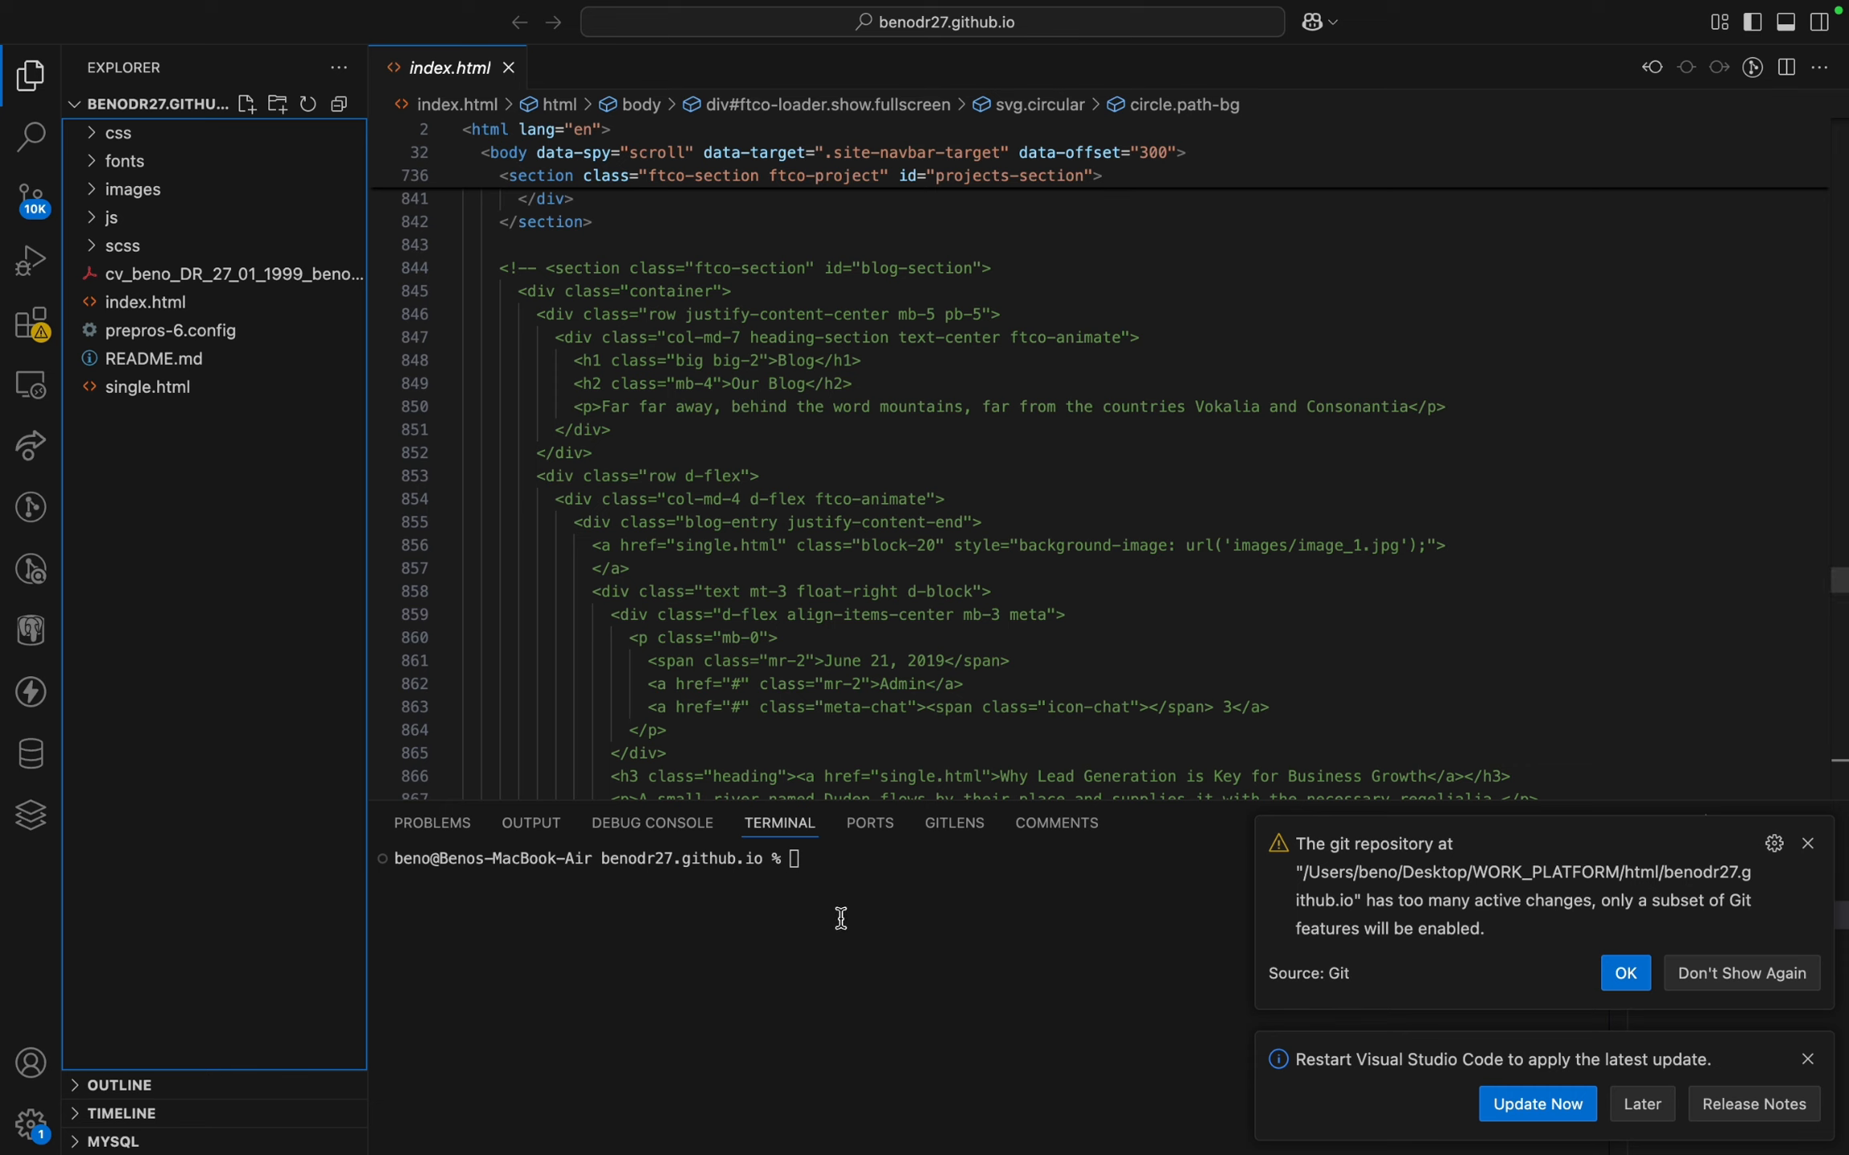
right_click(877, 912)
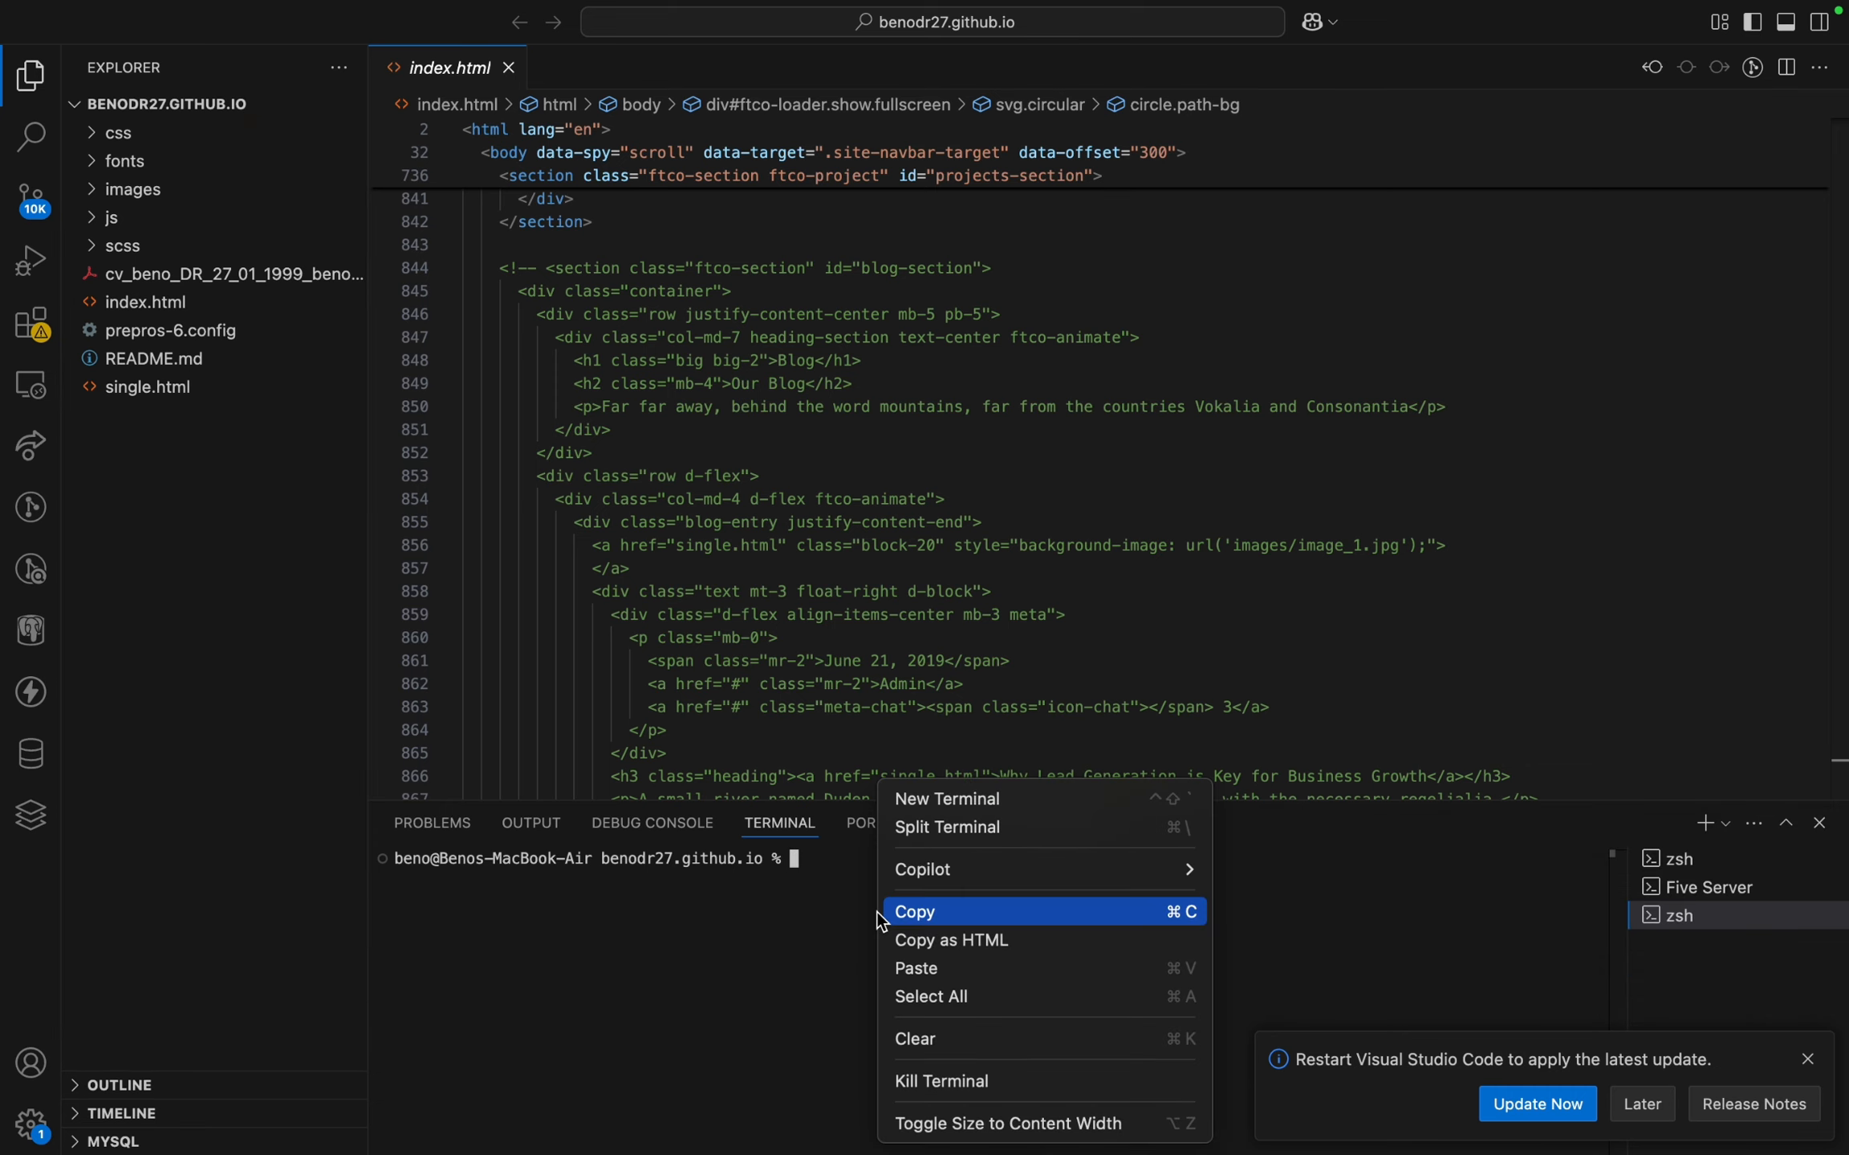
click(914, 966)
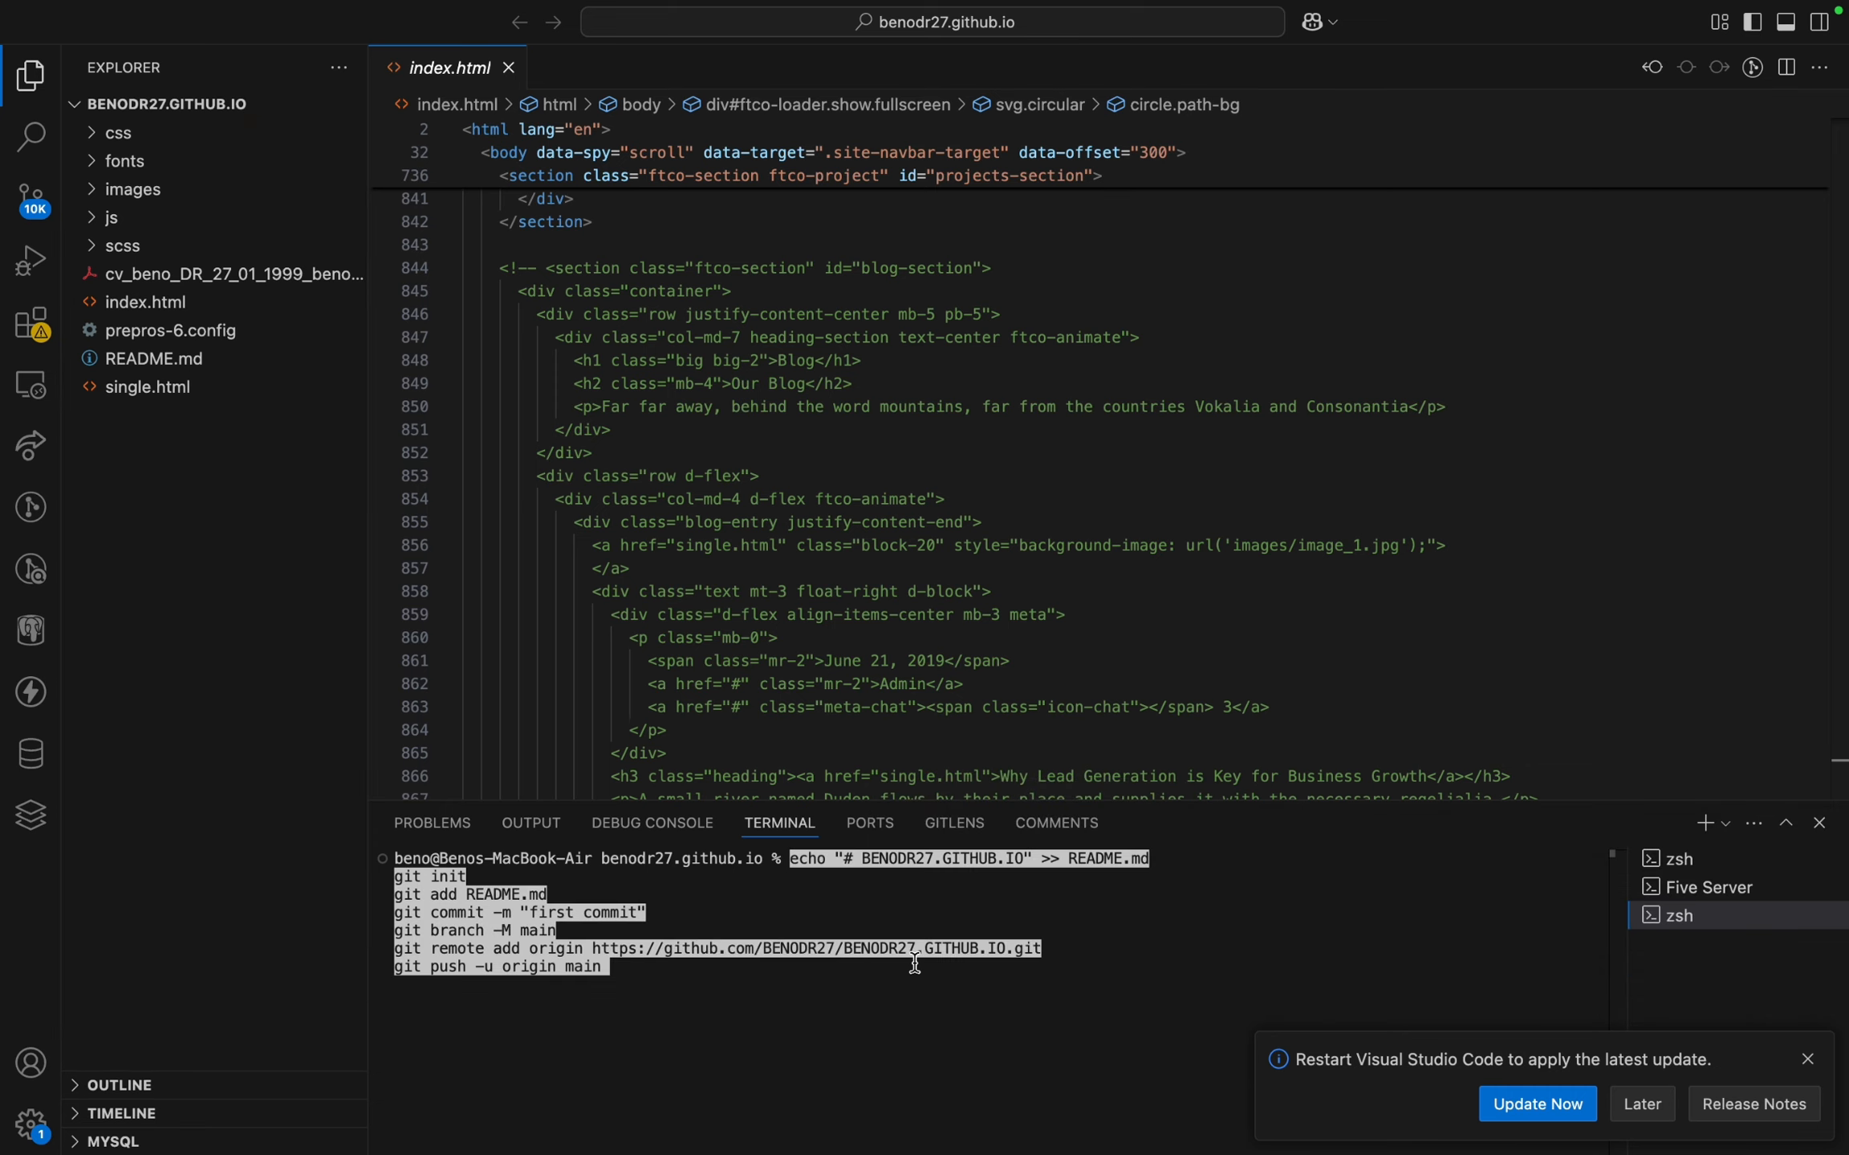
key(Return)
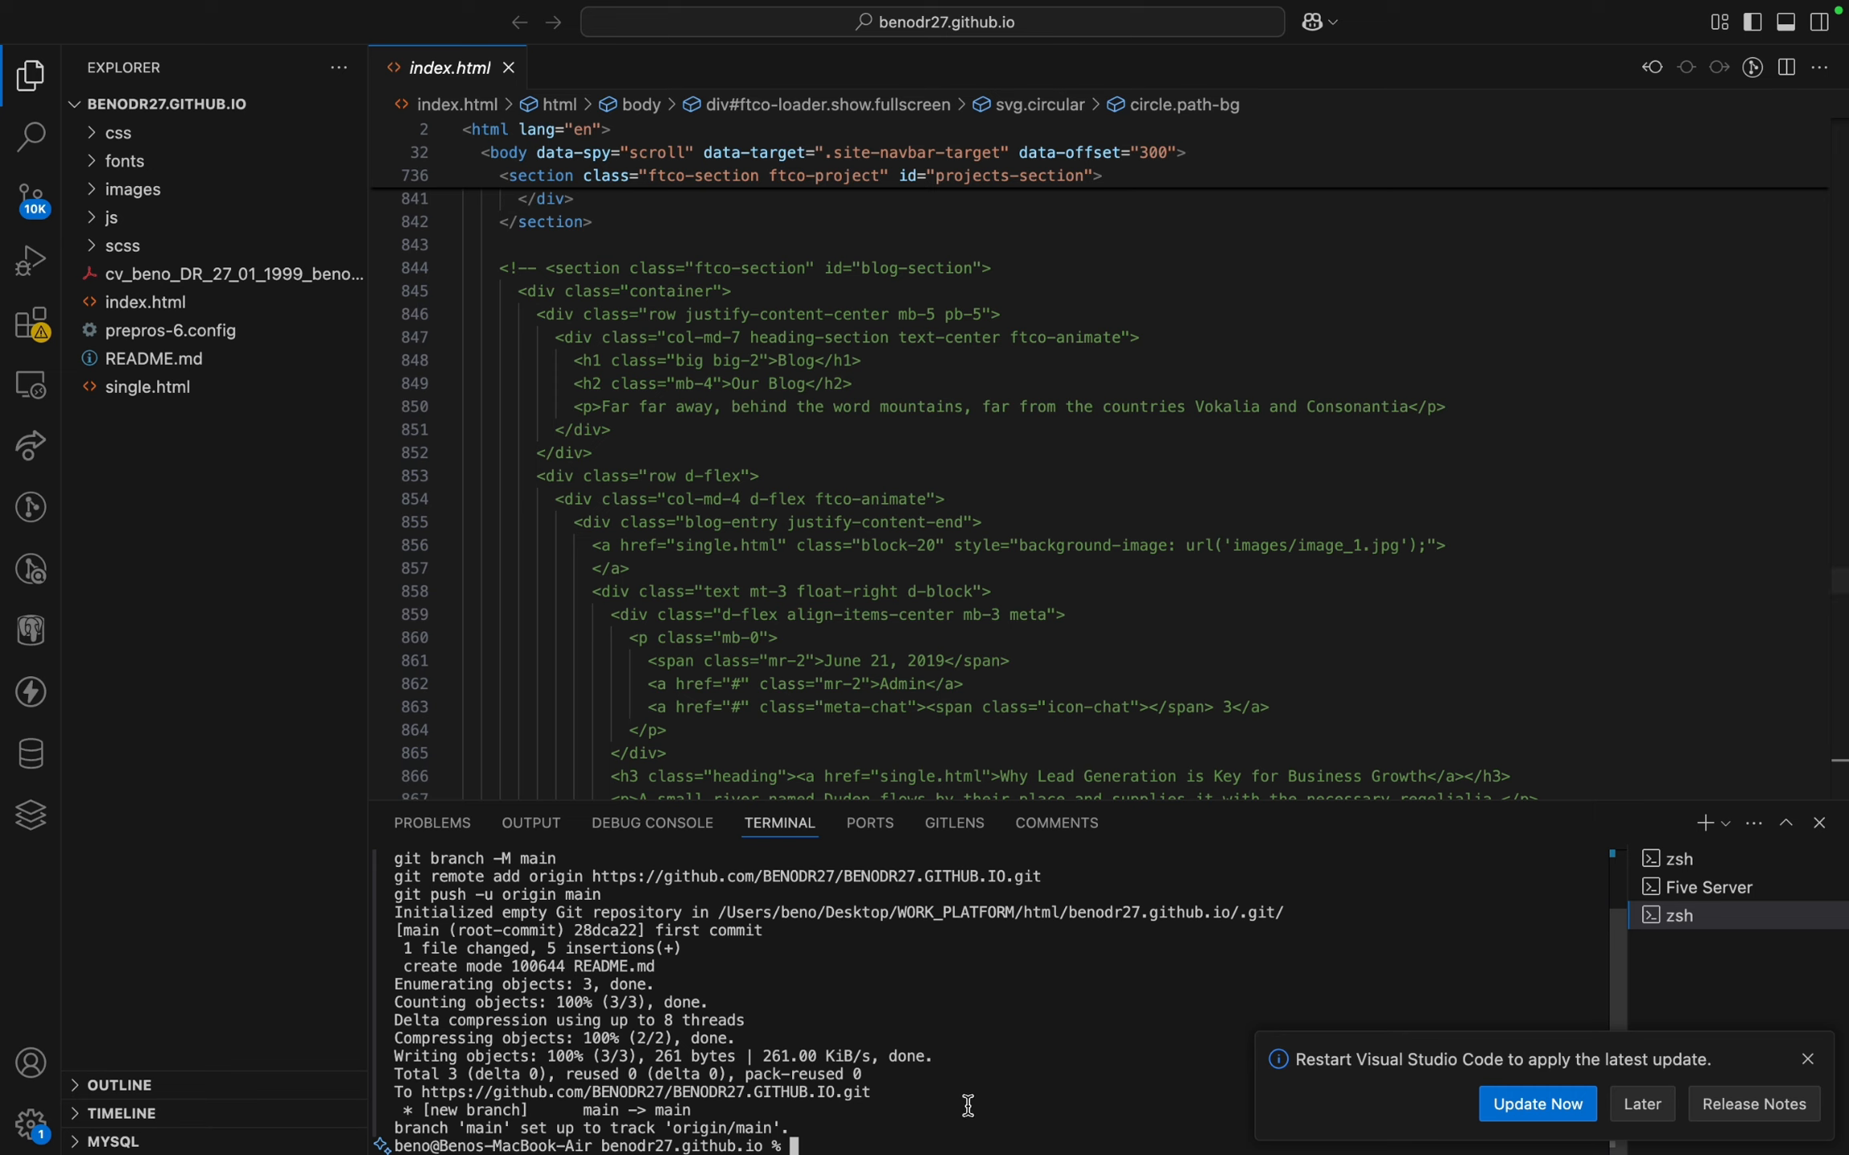
Check which project files are still untracked with git status.
double_click(744, 1128)
triple_click(744, 1128)
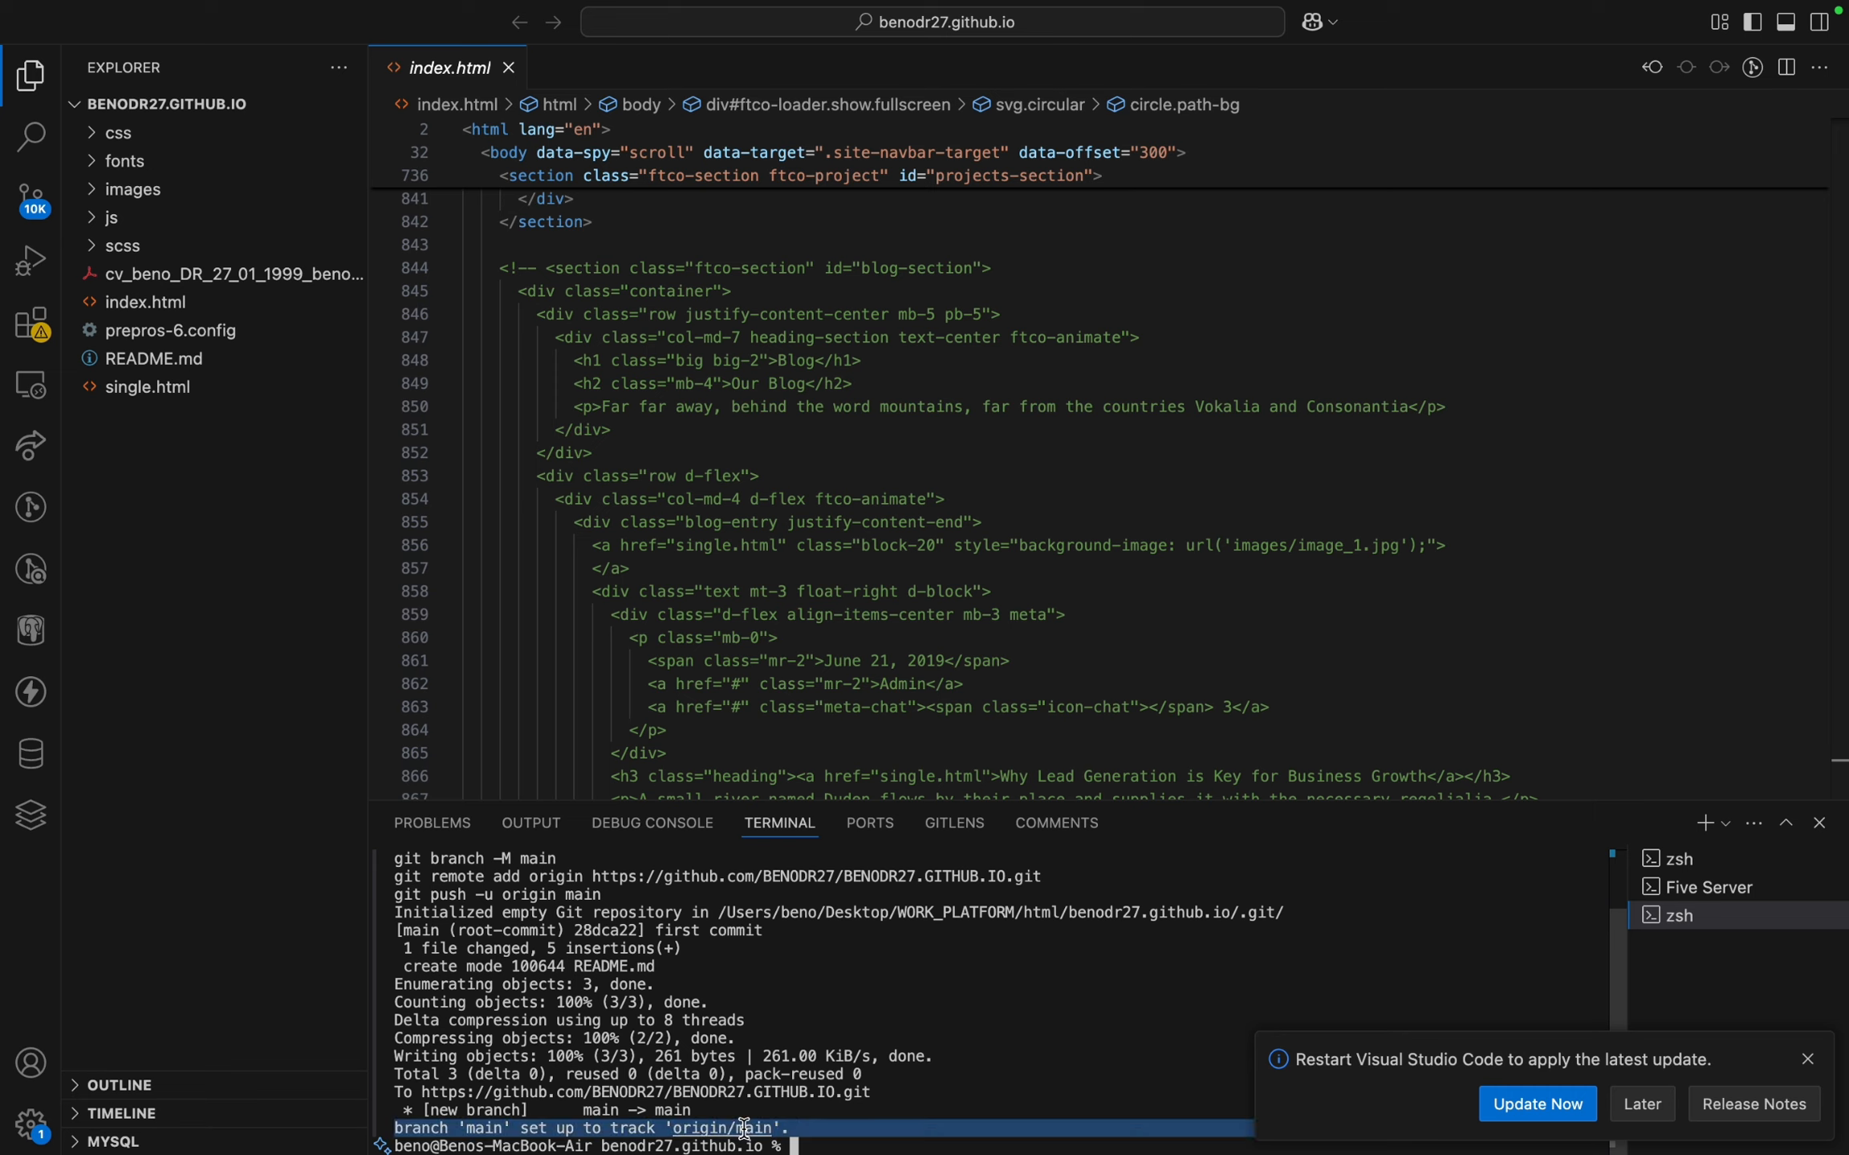
click(903, 1138)
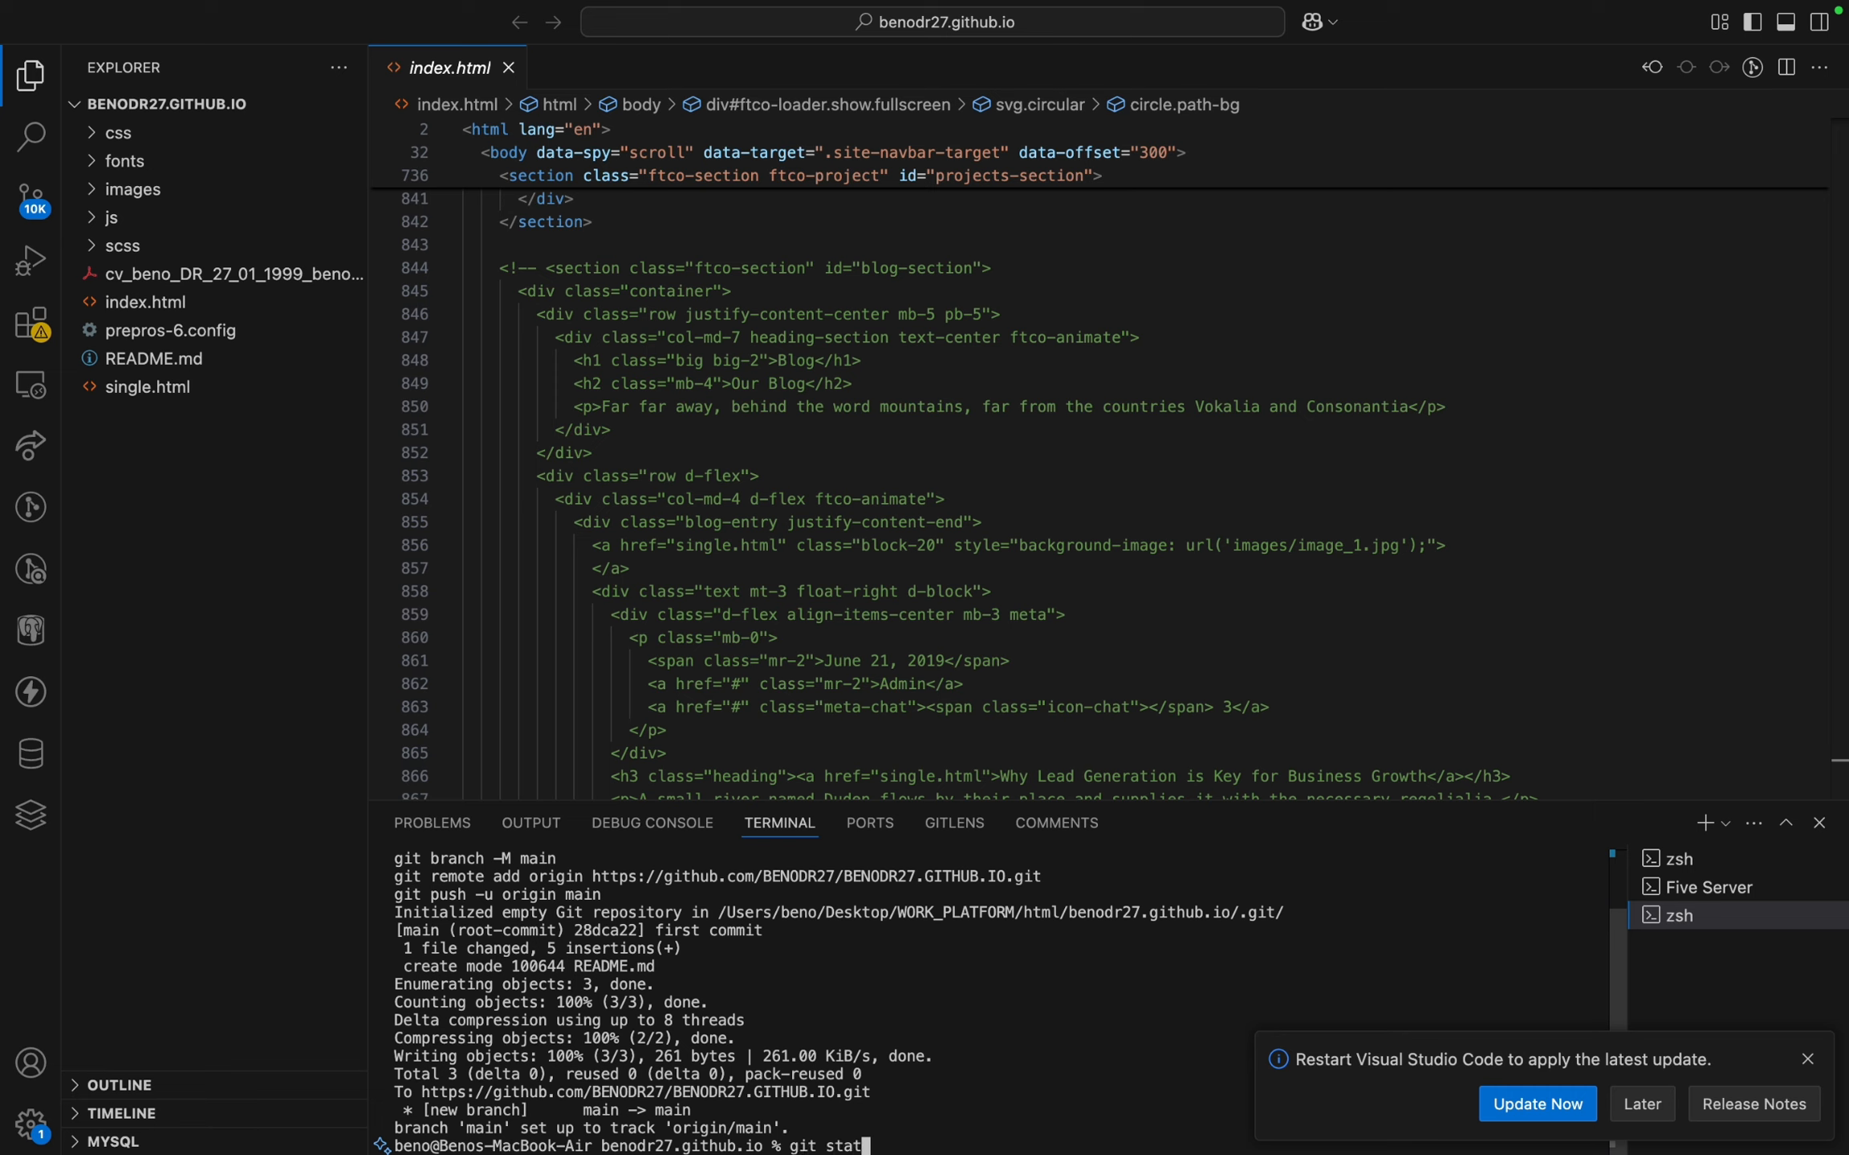
key(Return)
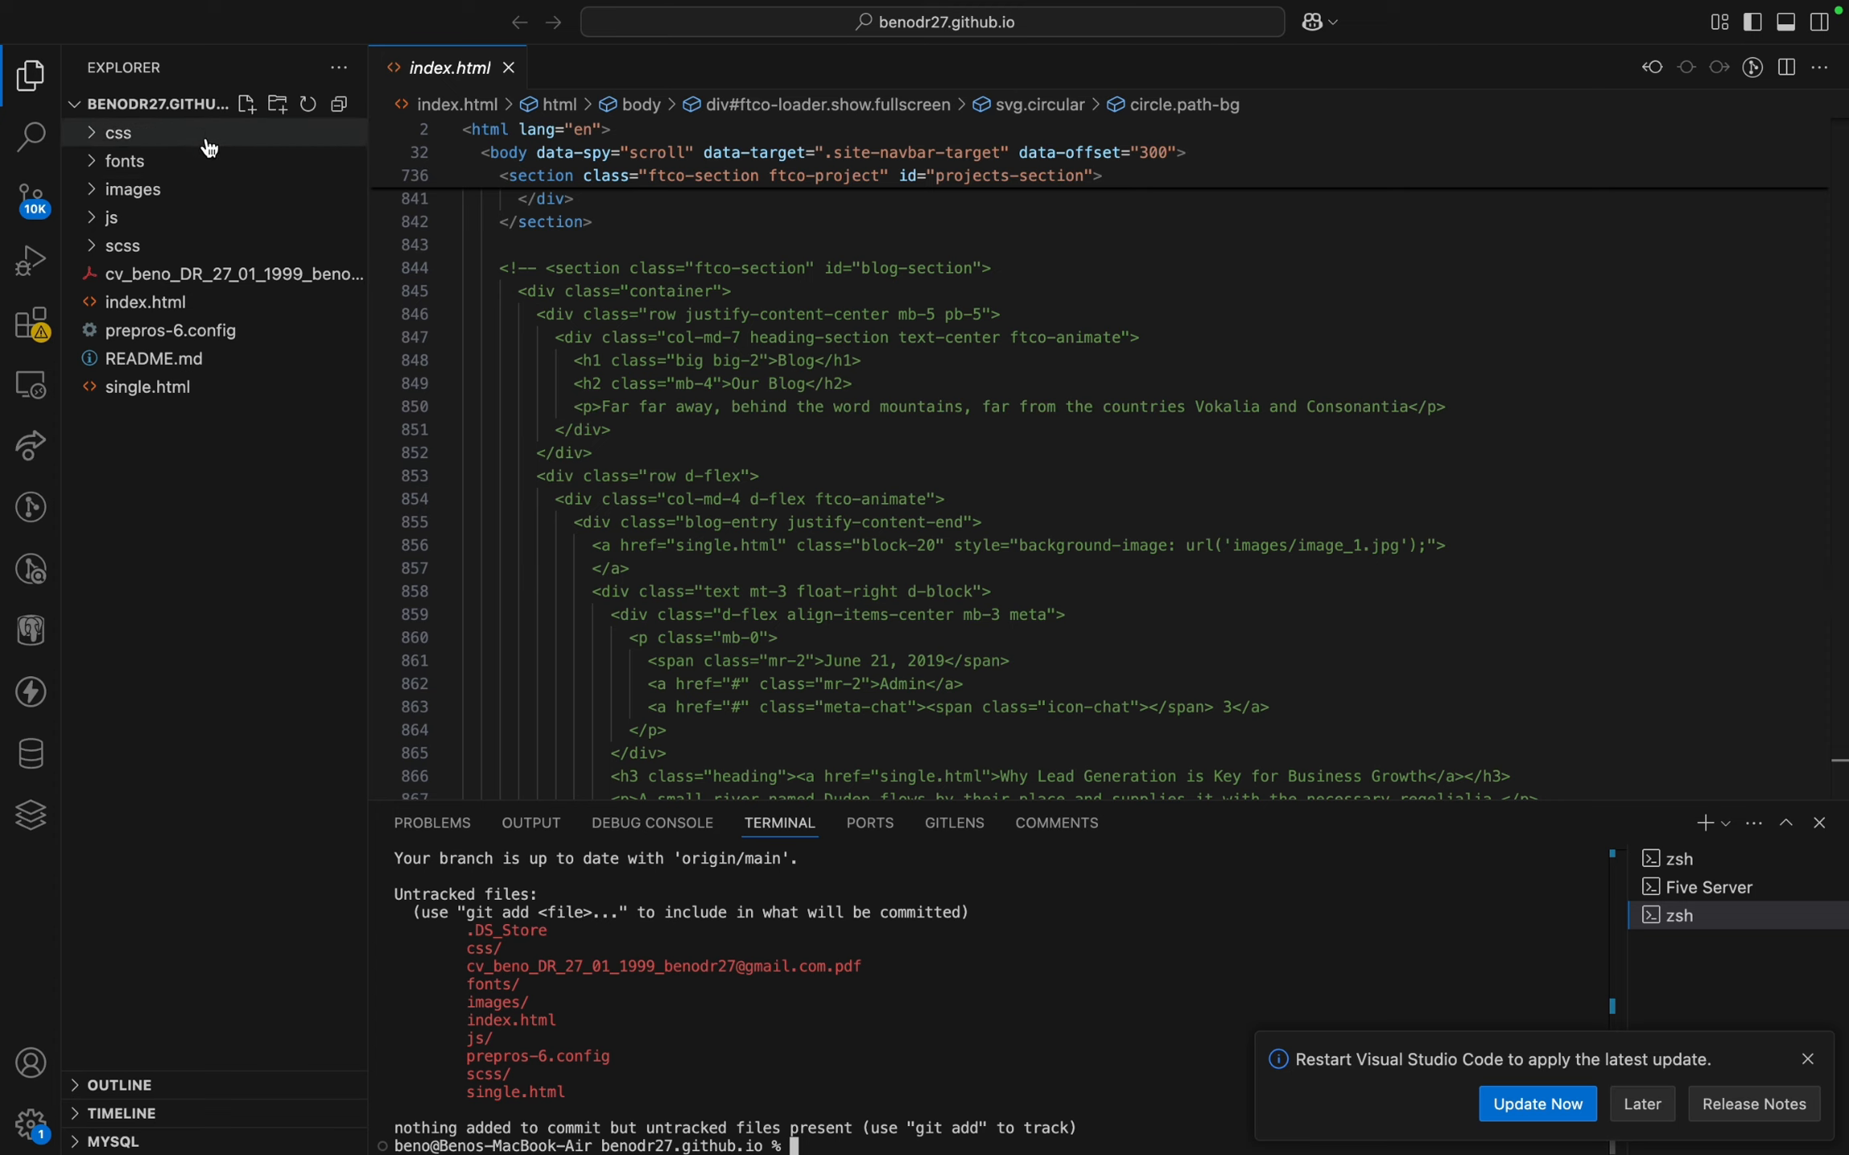
Stage all project files with git add . and commit them with the message "fc".
text(git add .)
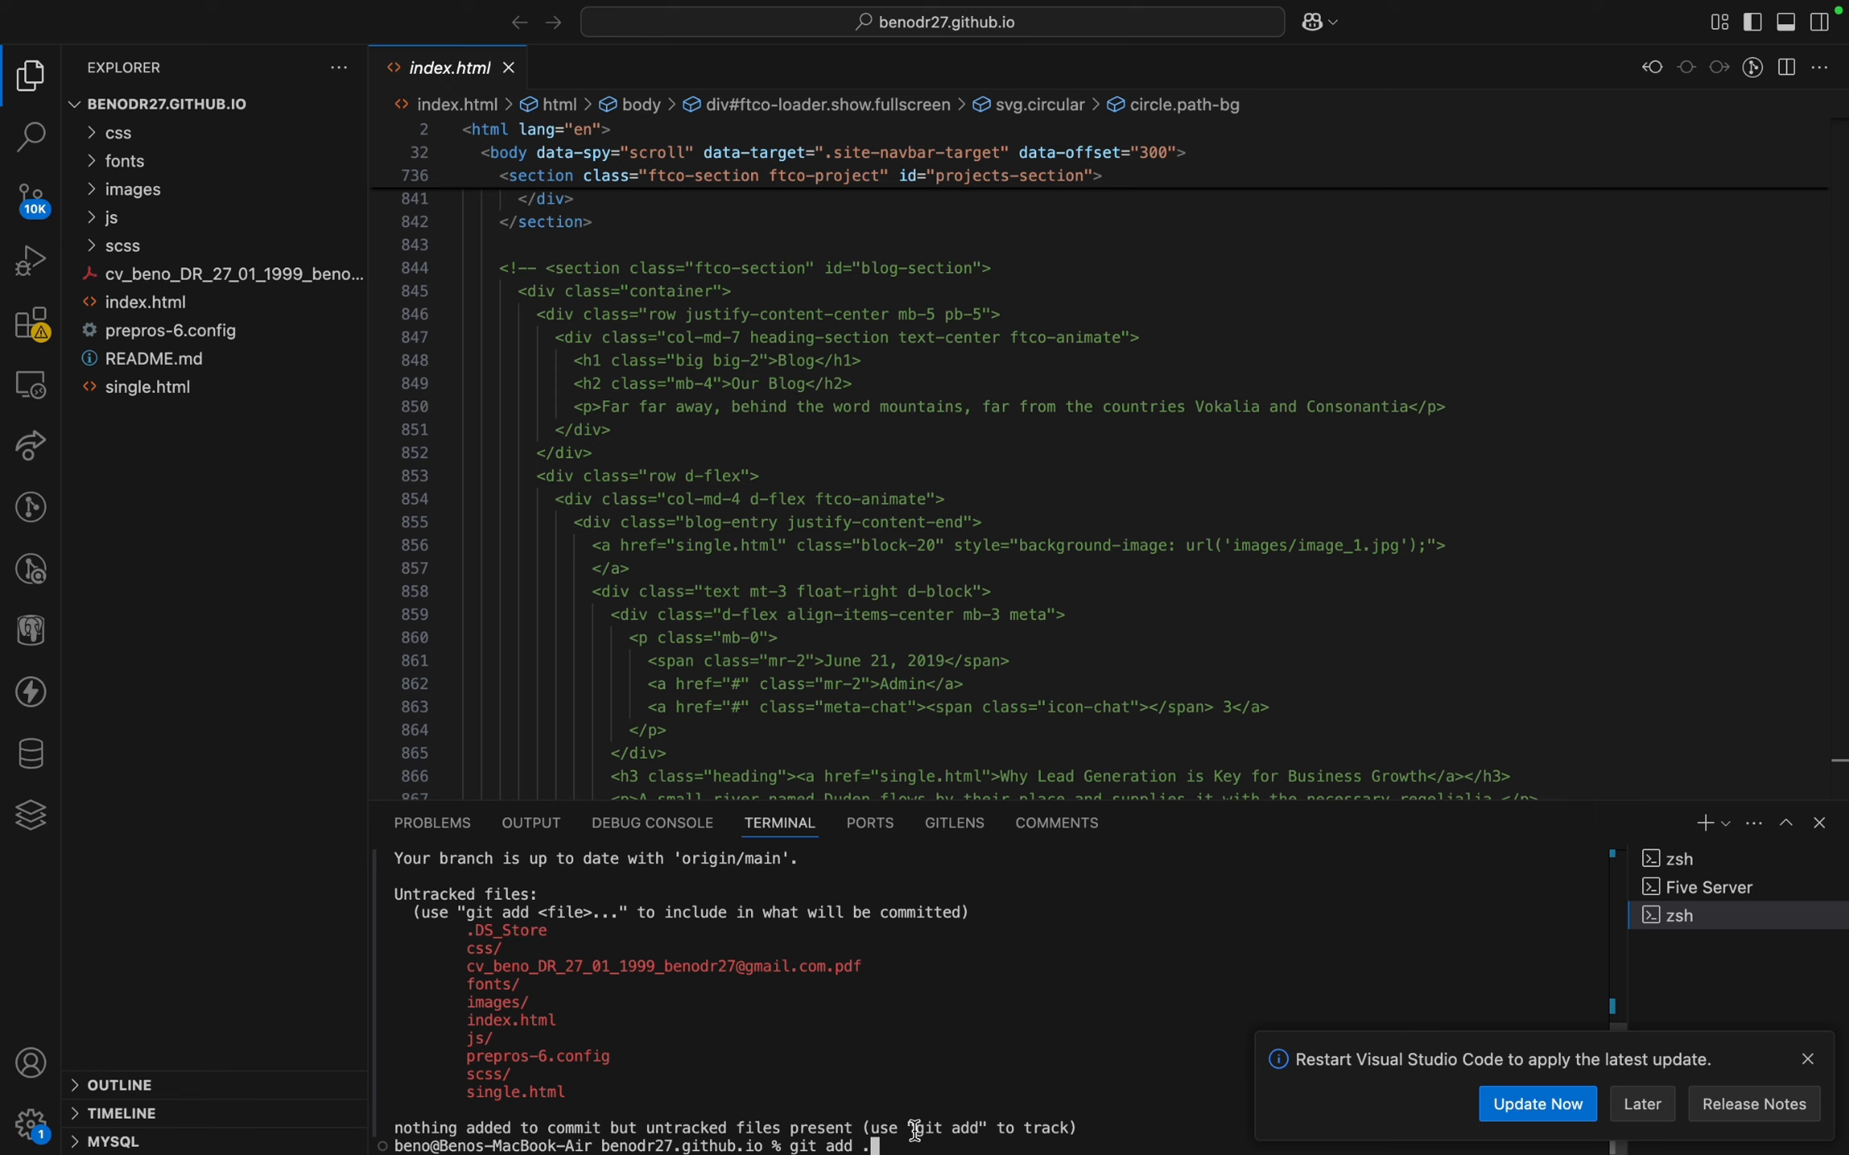
key(Return)
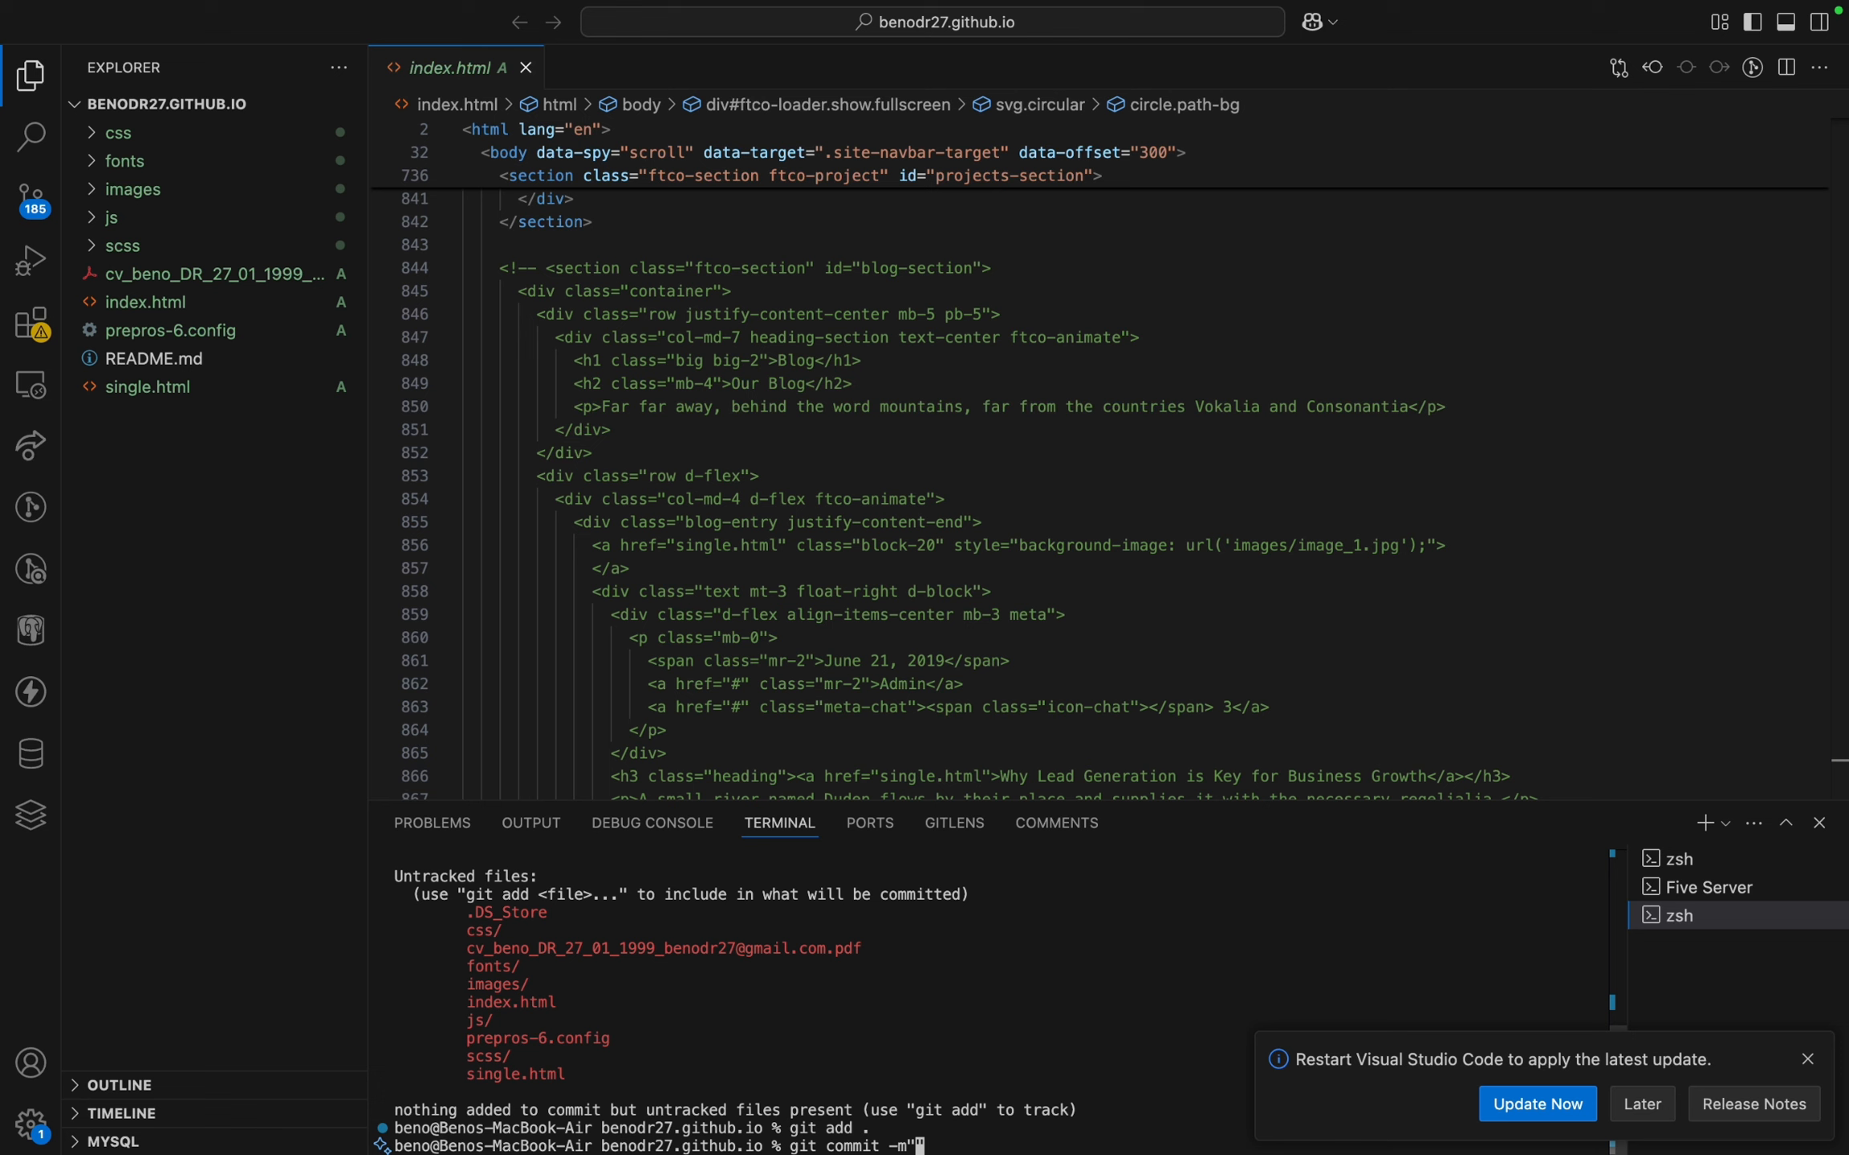
text(")
key(Return)
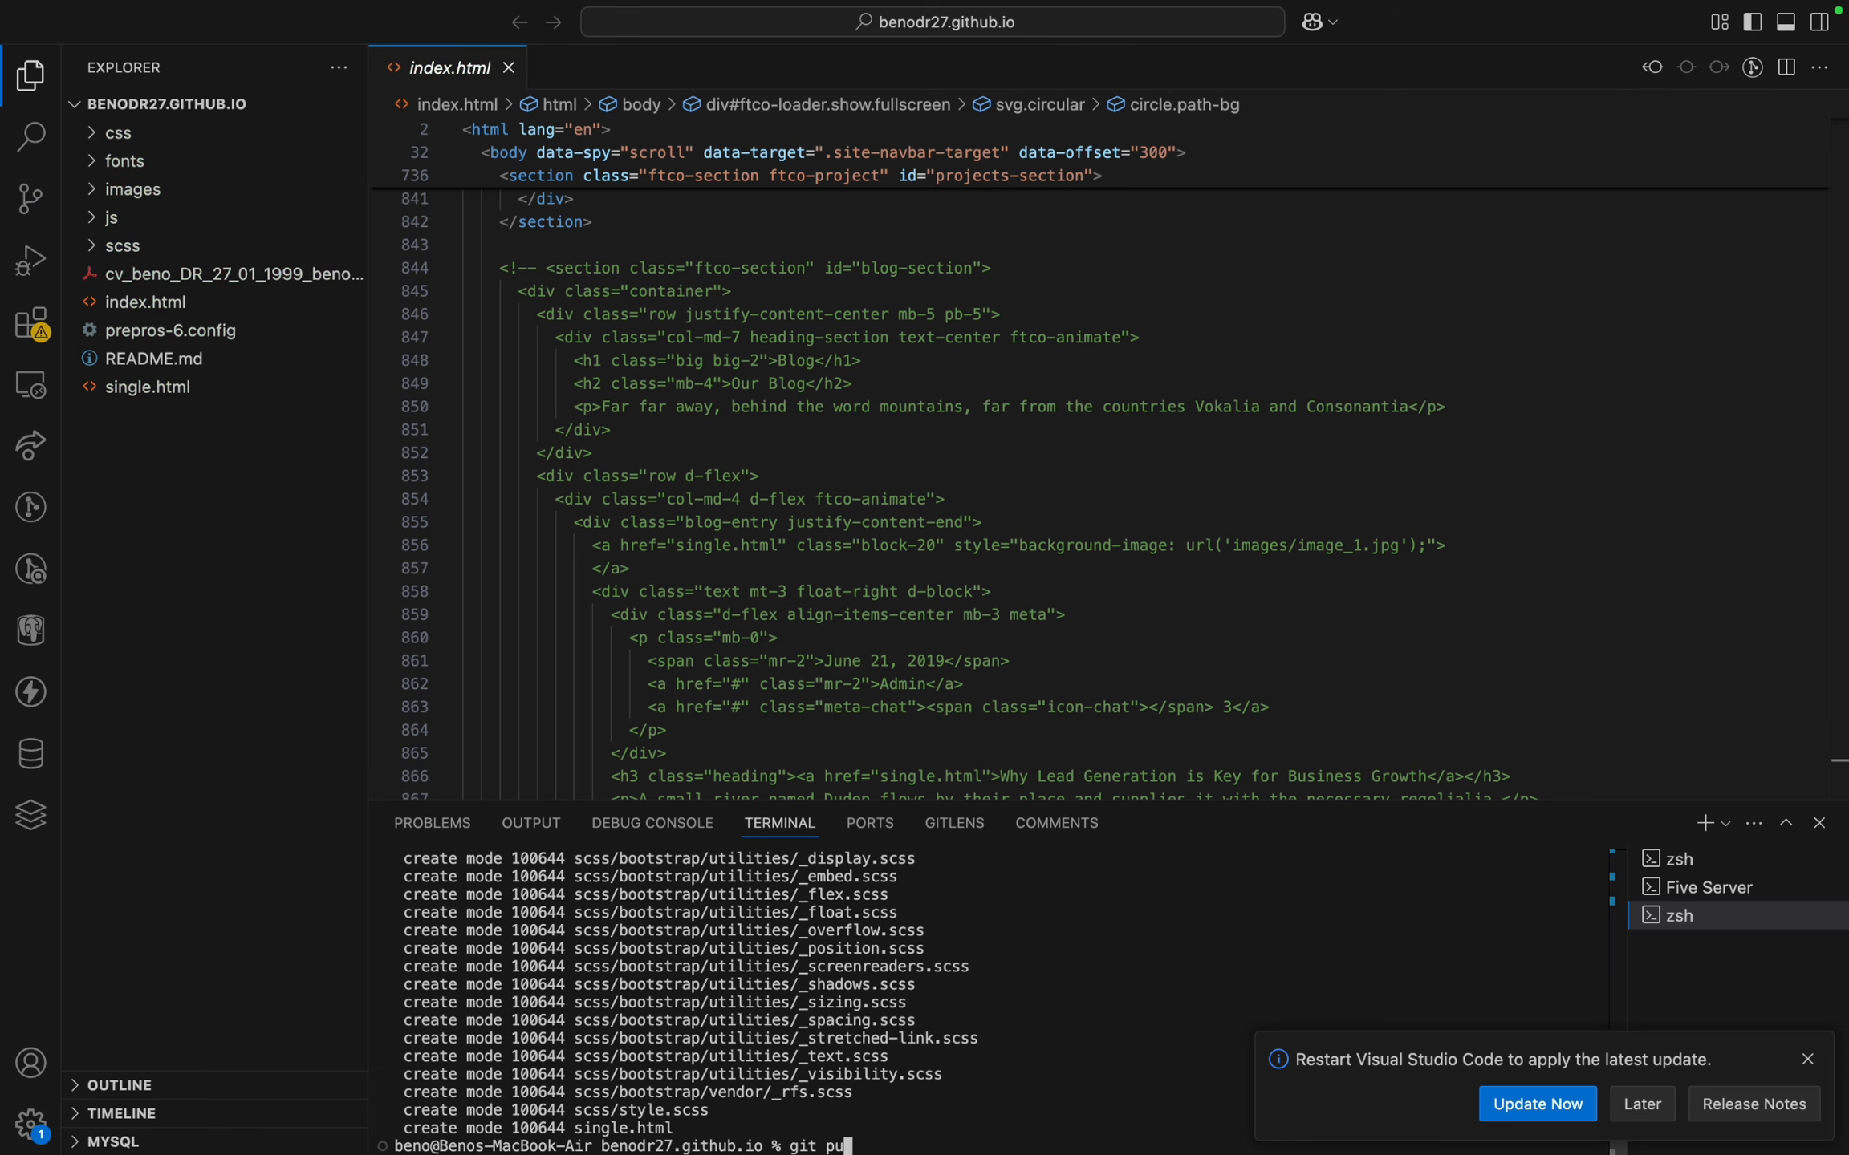
Push the commit with git push and reload the repository page in the browser to view the uploaded files.
key(Return)
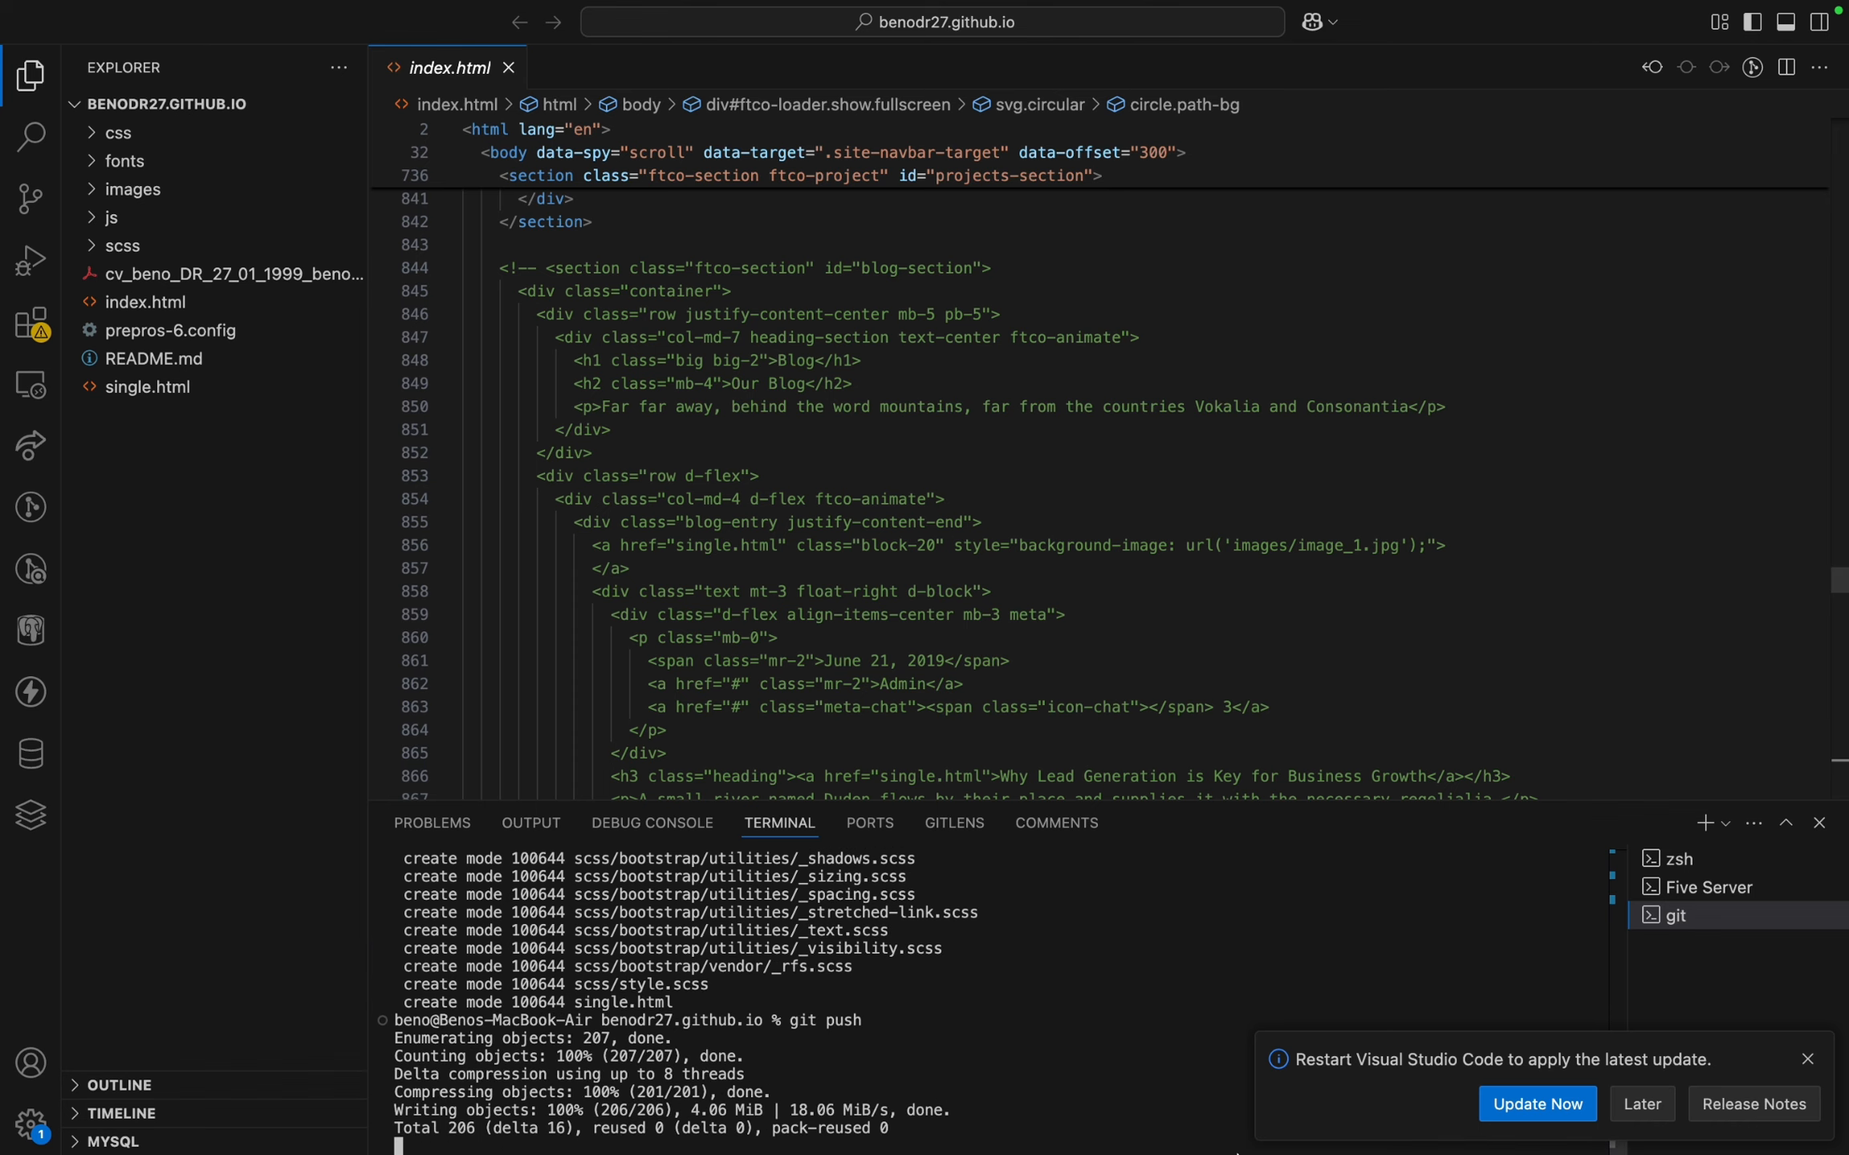
mouse_move(1252, 1140)
click(1317, 1121)
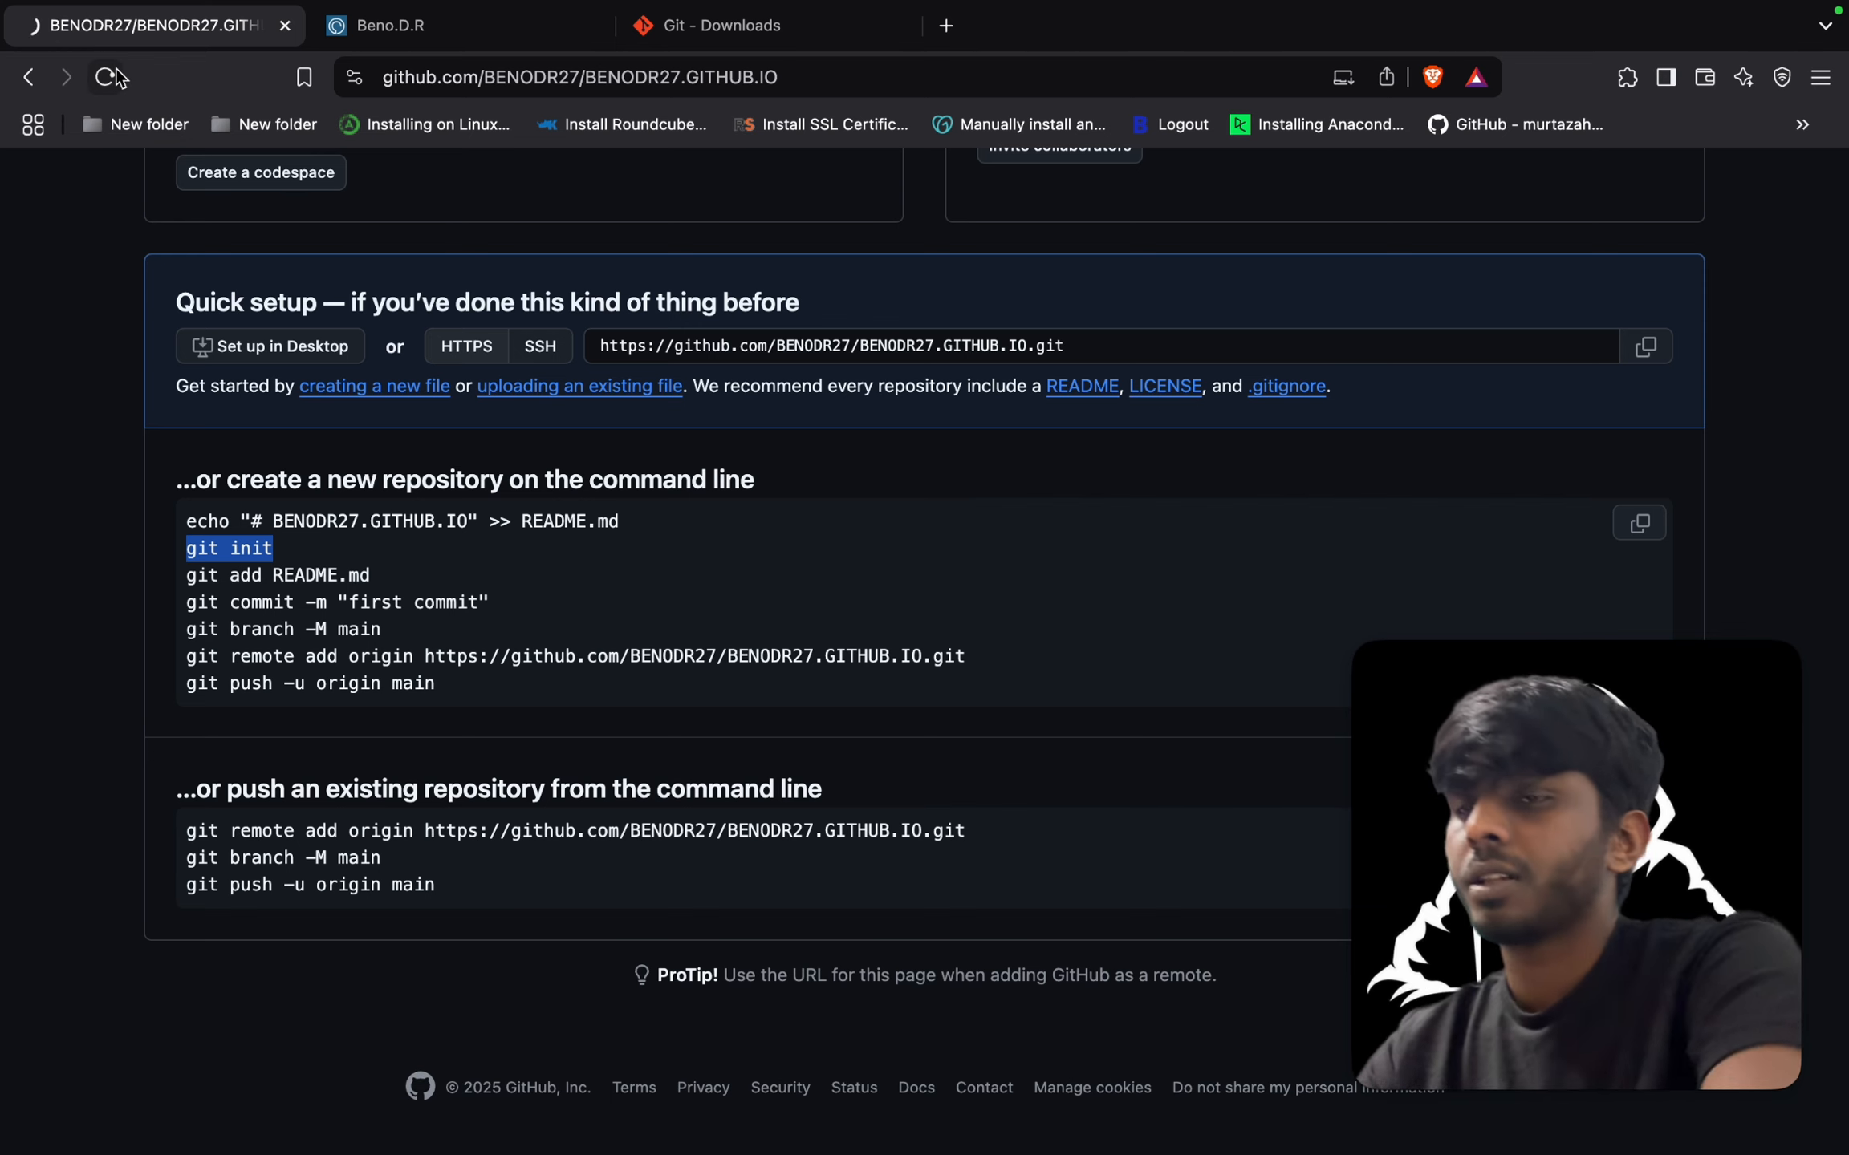
click(116, 77)
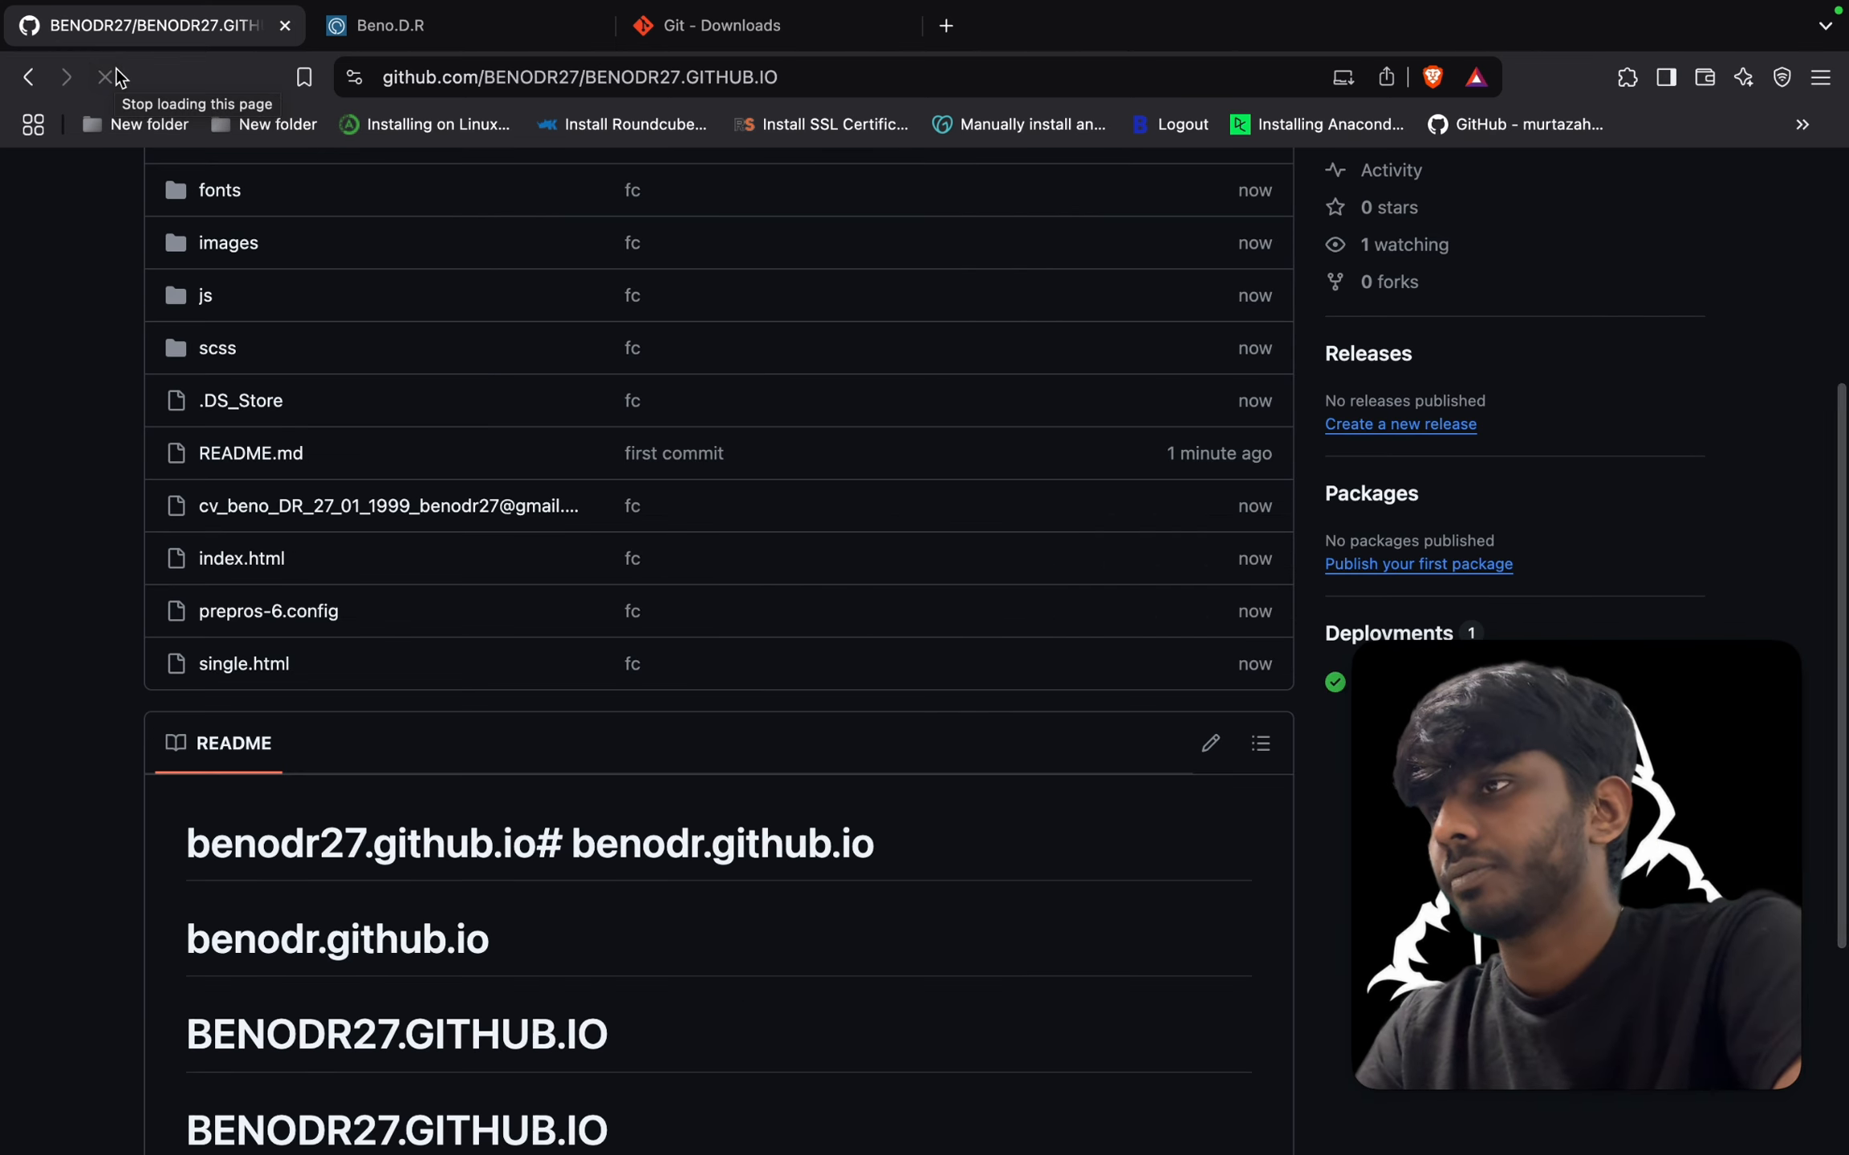
scroll(661, 402, up, 5)
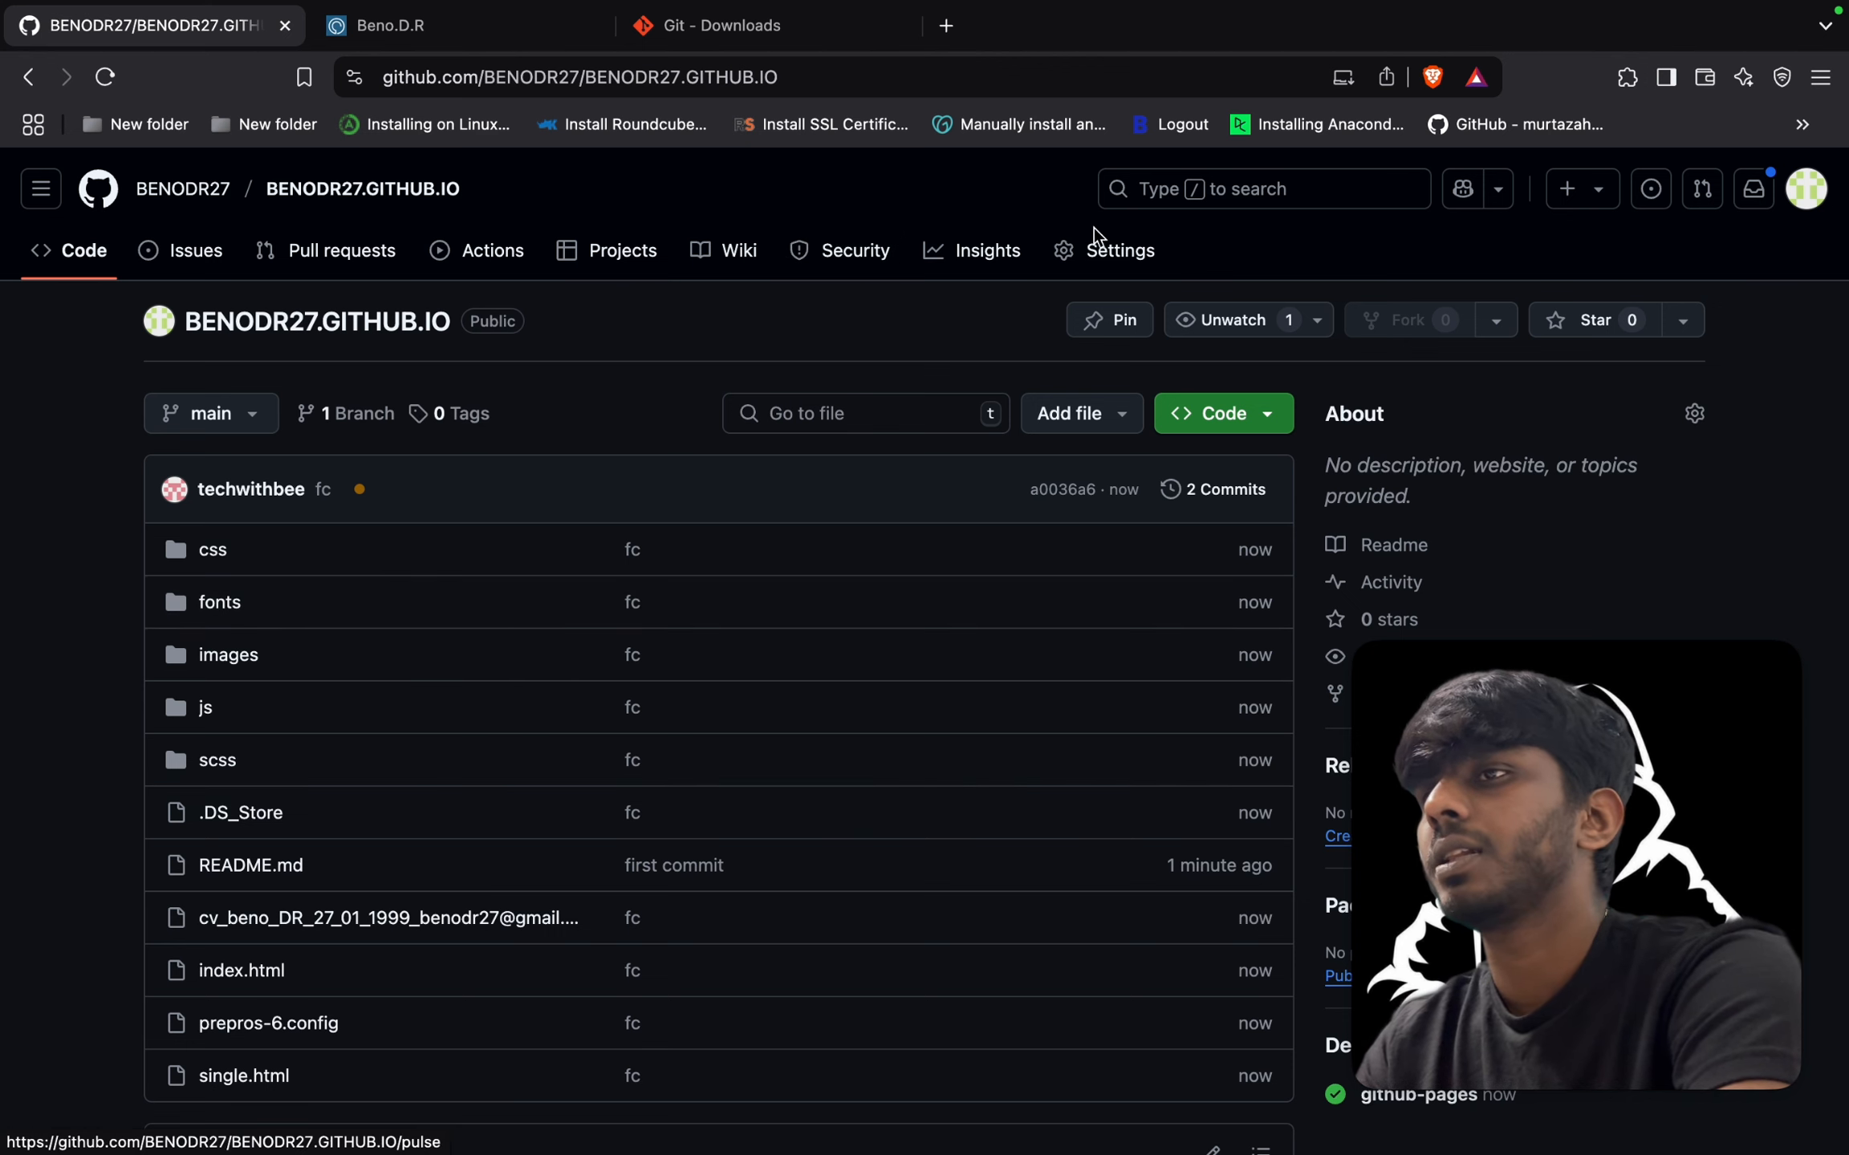
Check the repository's GitHub Pages settings and the progress of its Pages build and deployment workflow runs.
click(1123, 256)
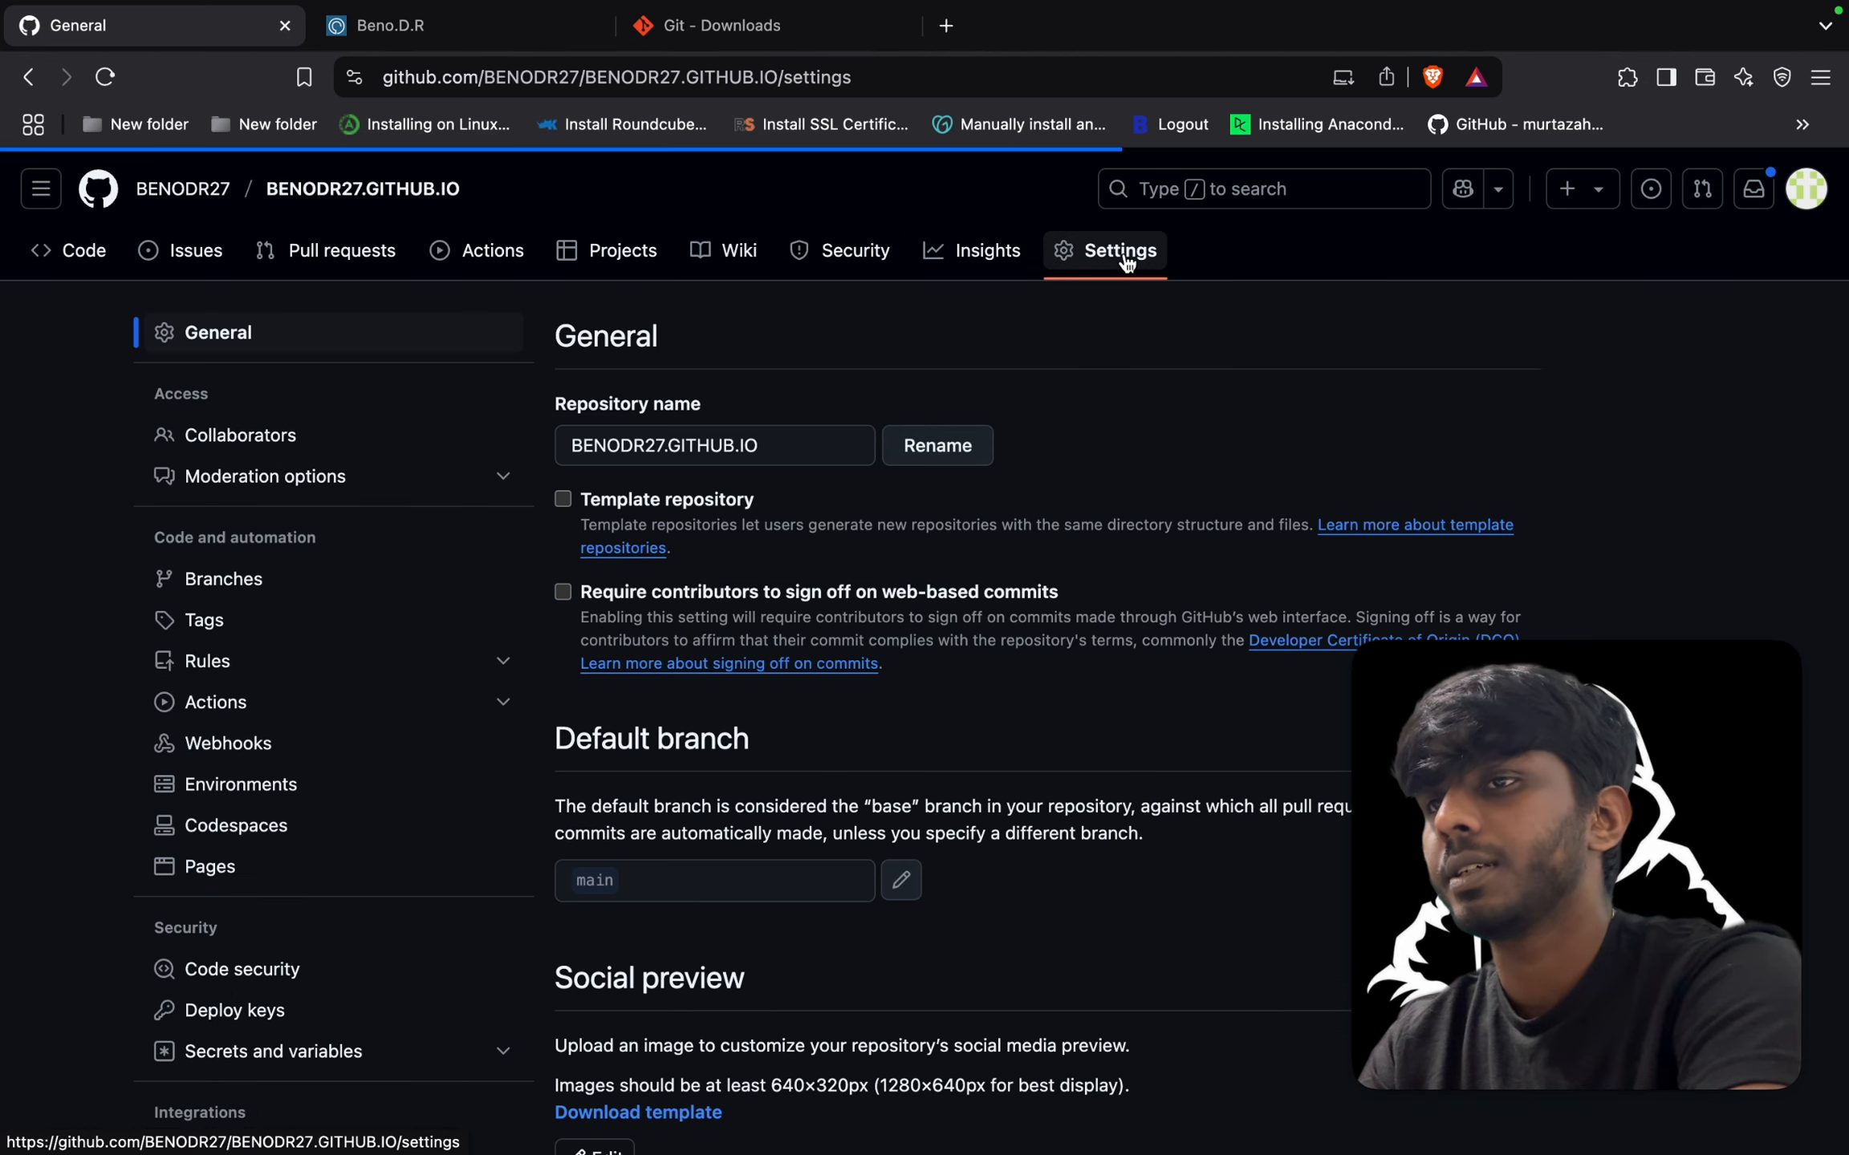
click(258, 881)
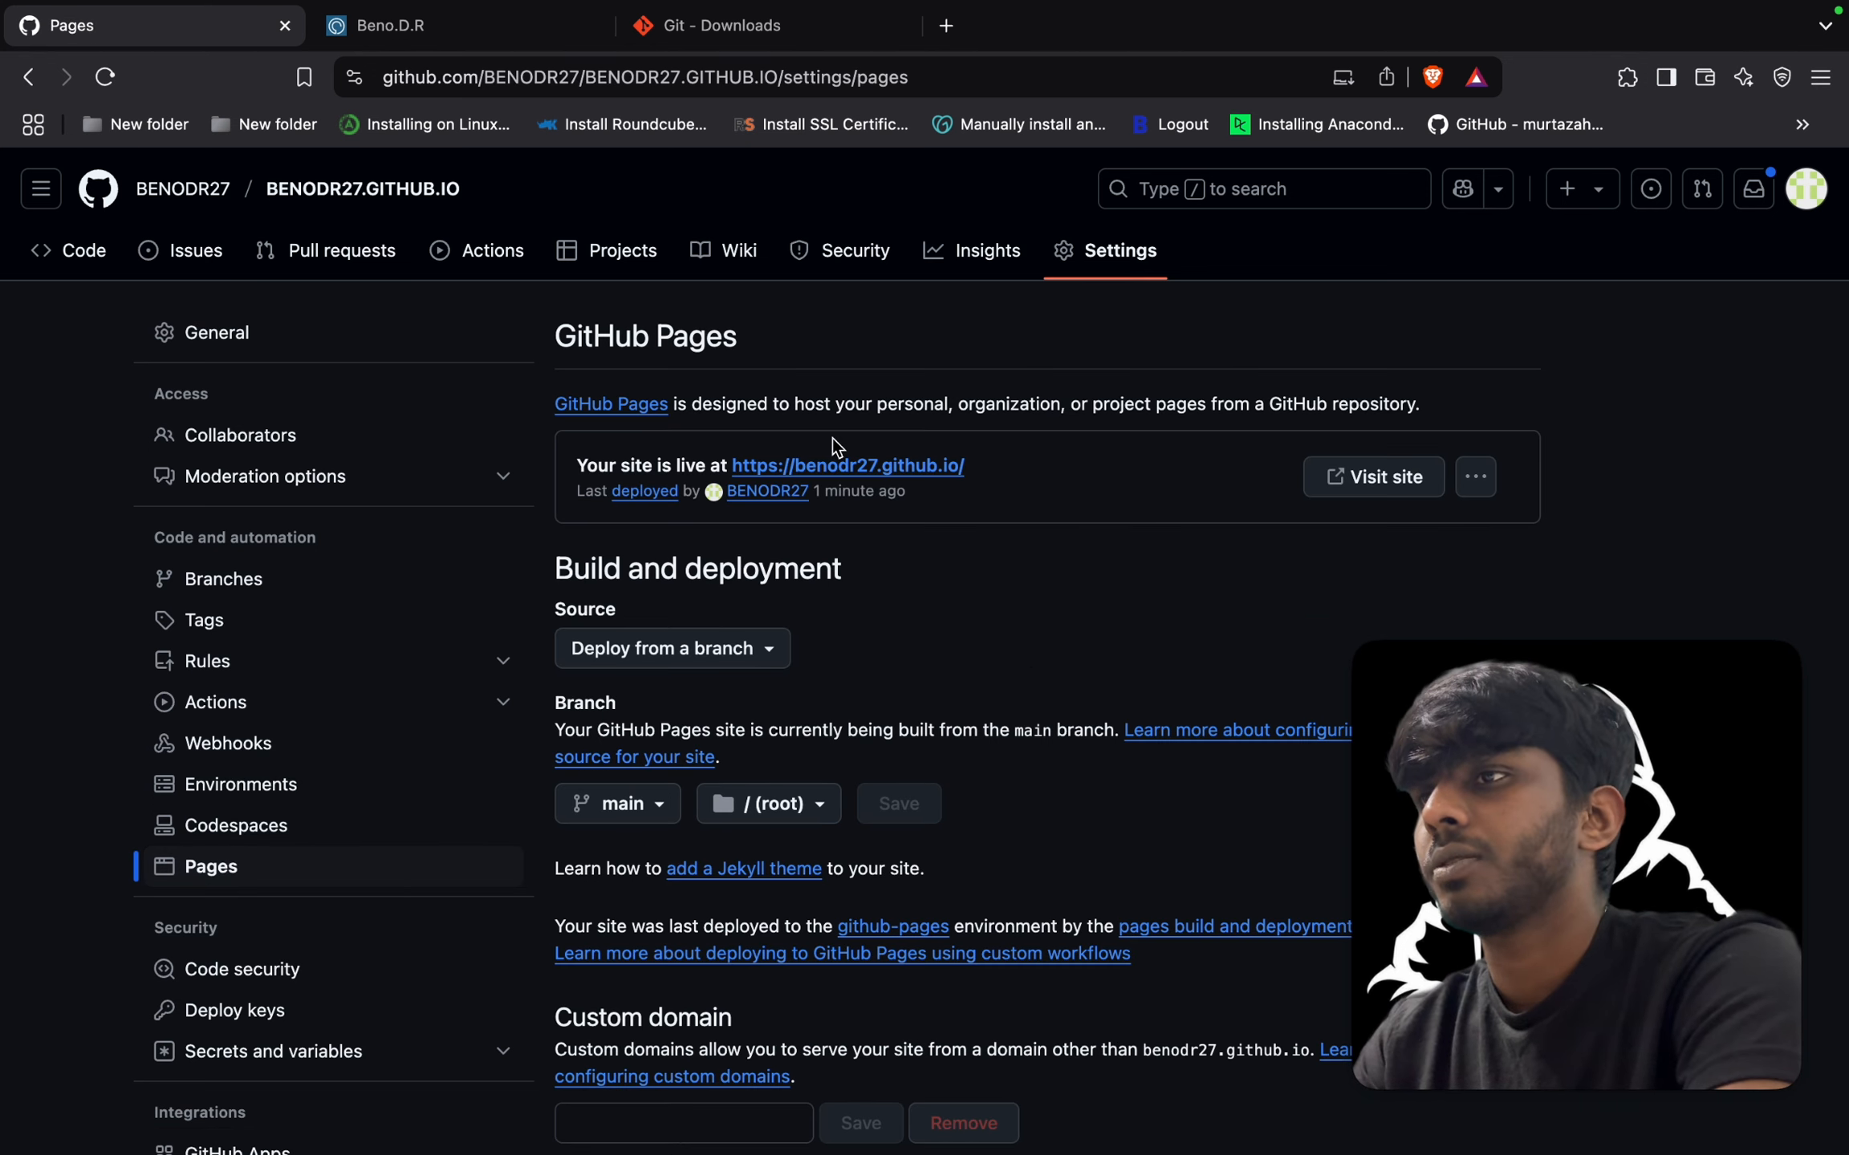
click(521, 263)
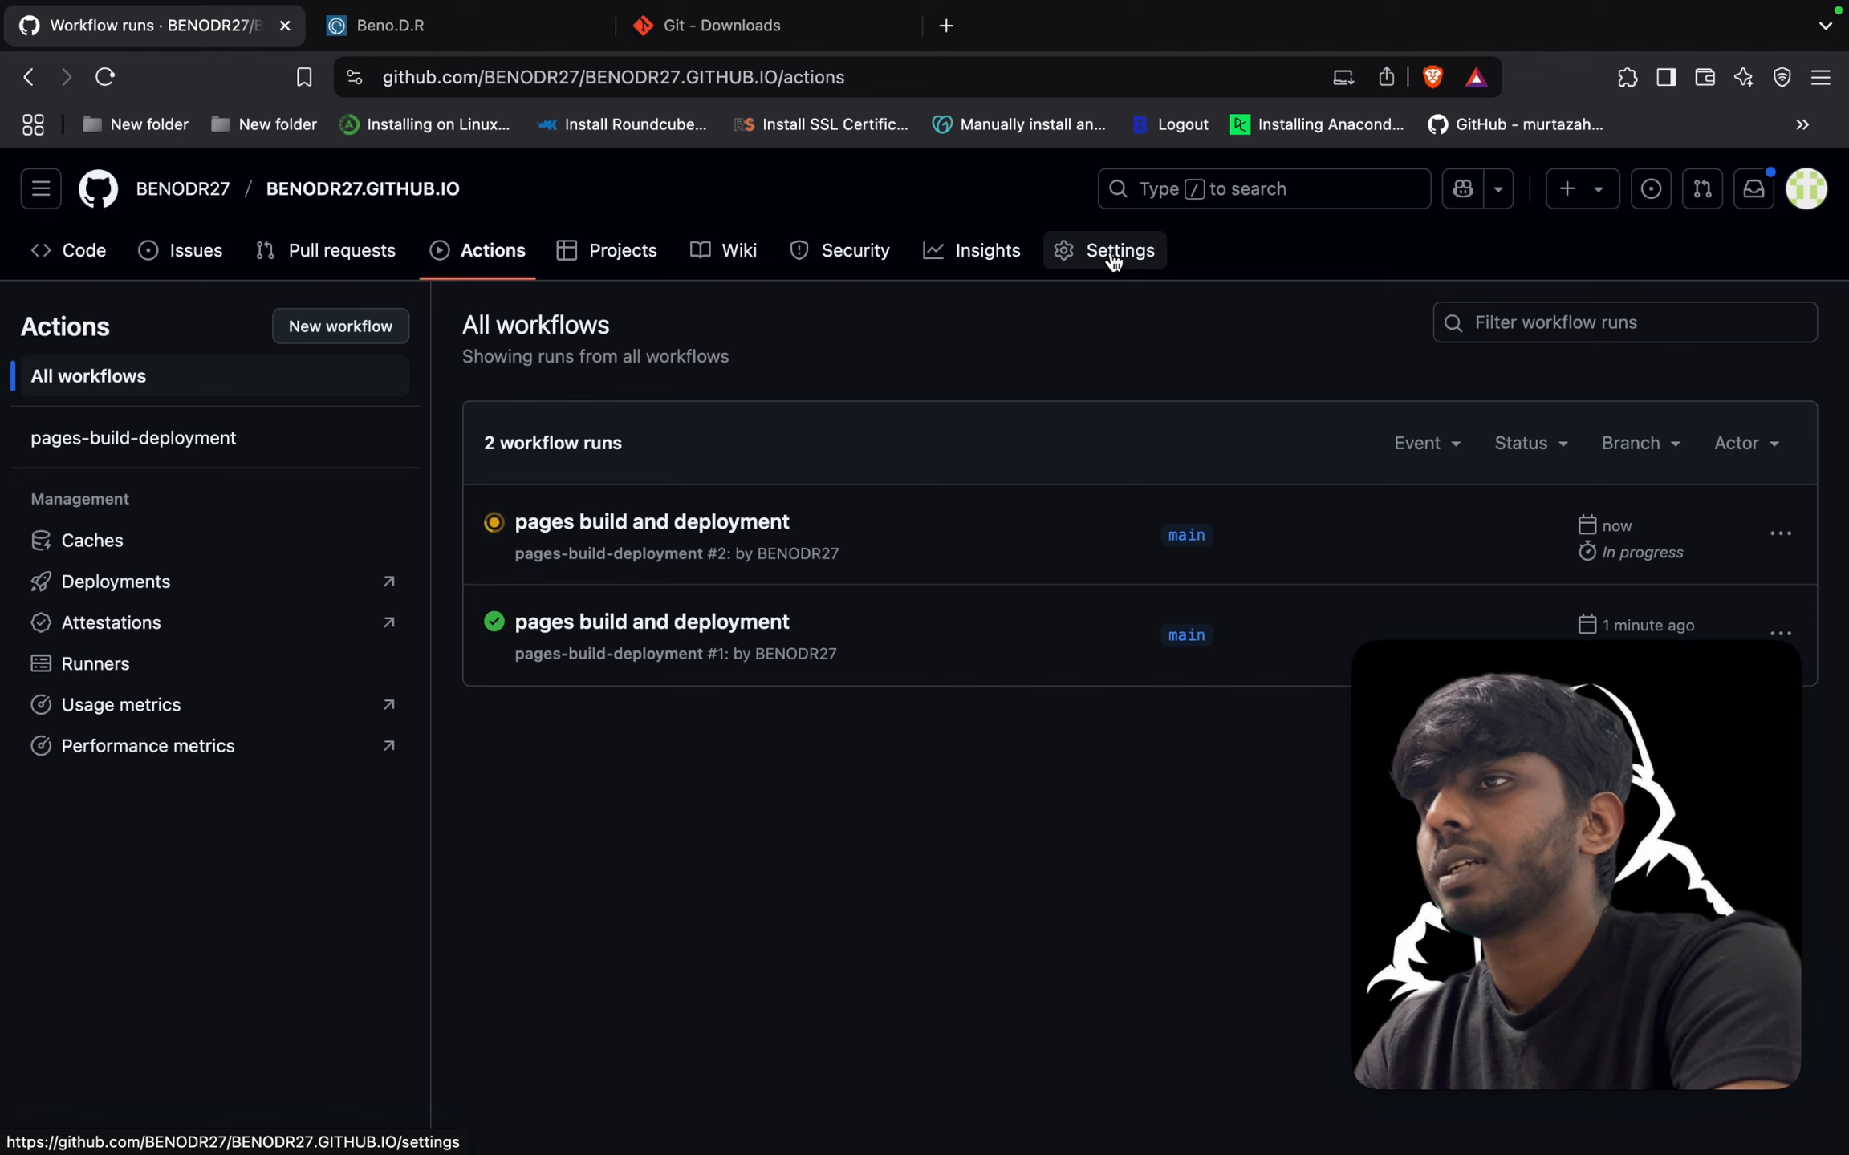
click(1064, 255)
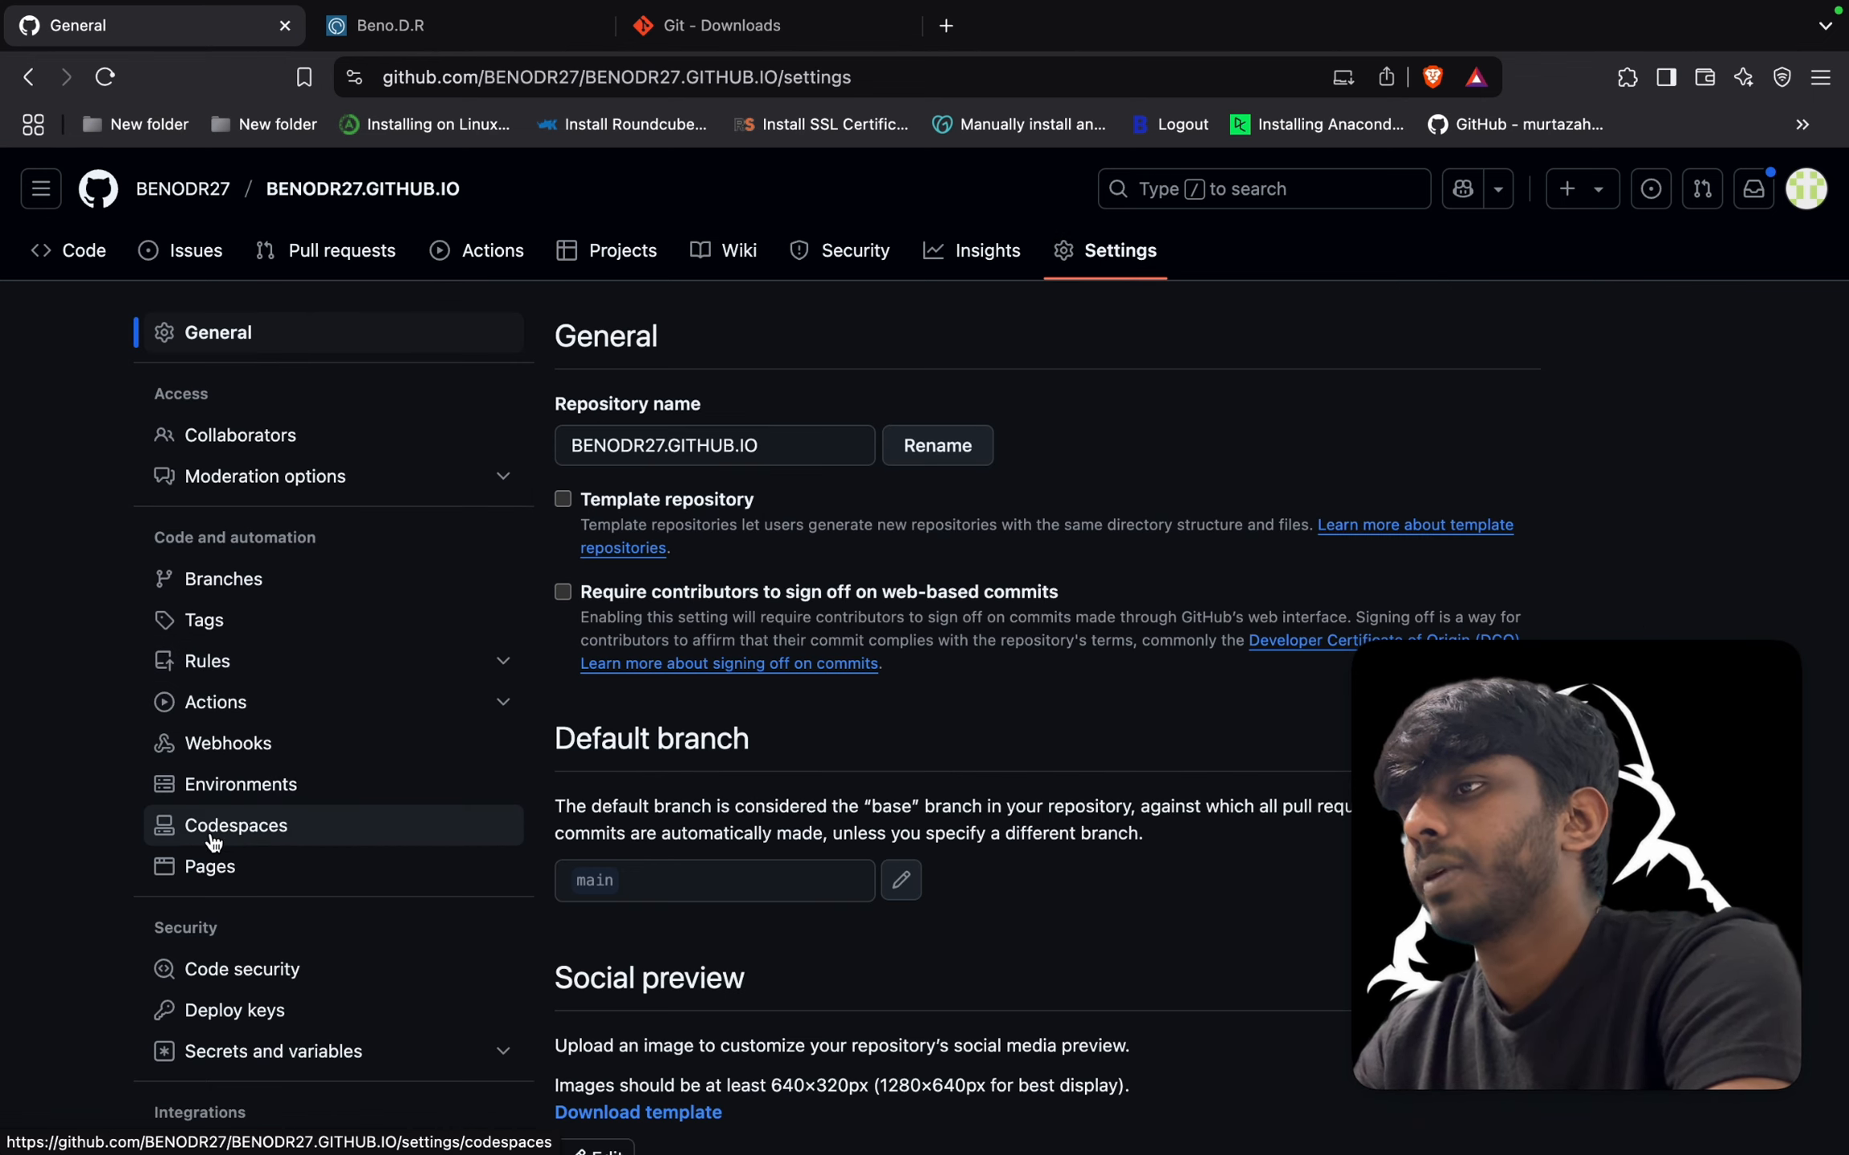
click(206, 866)
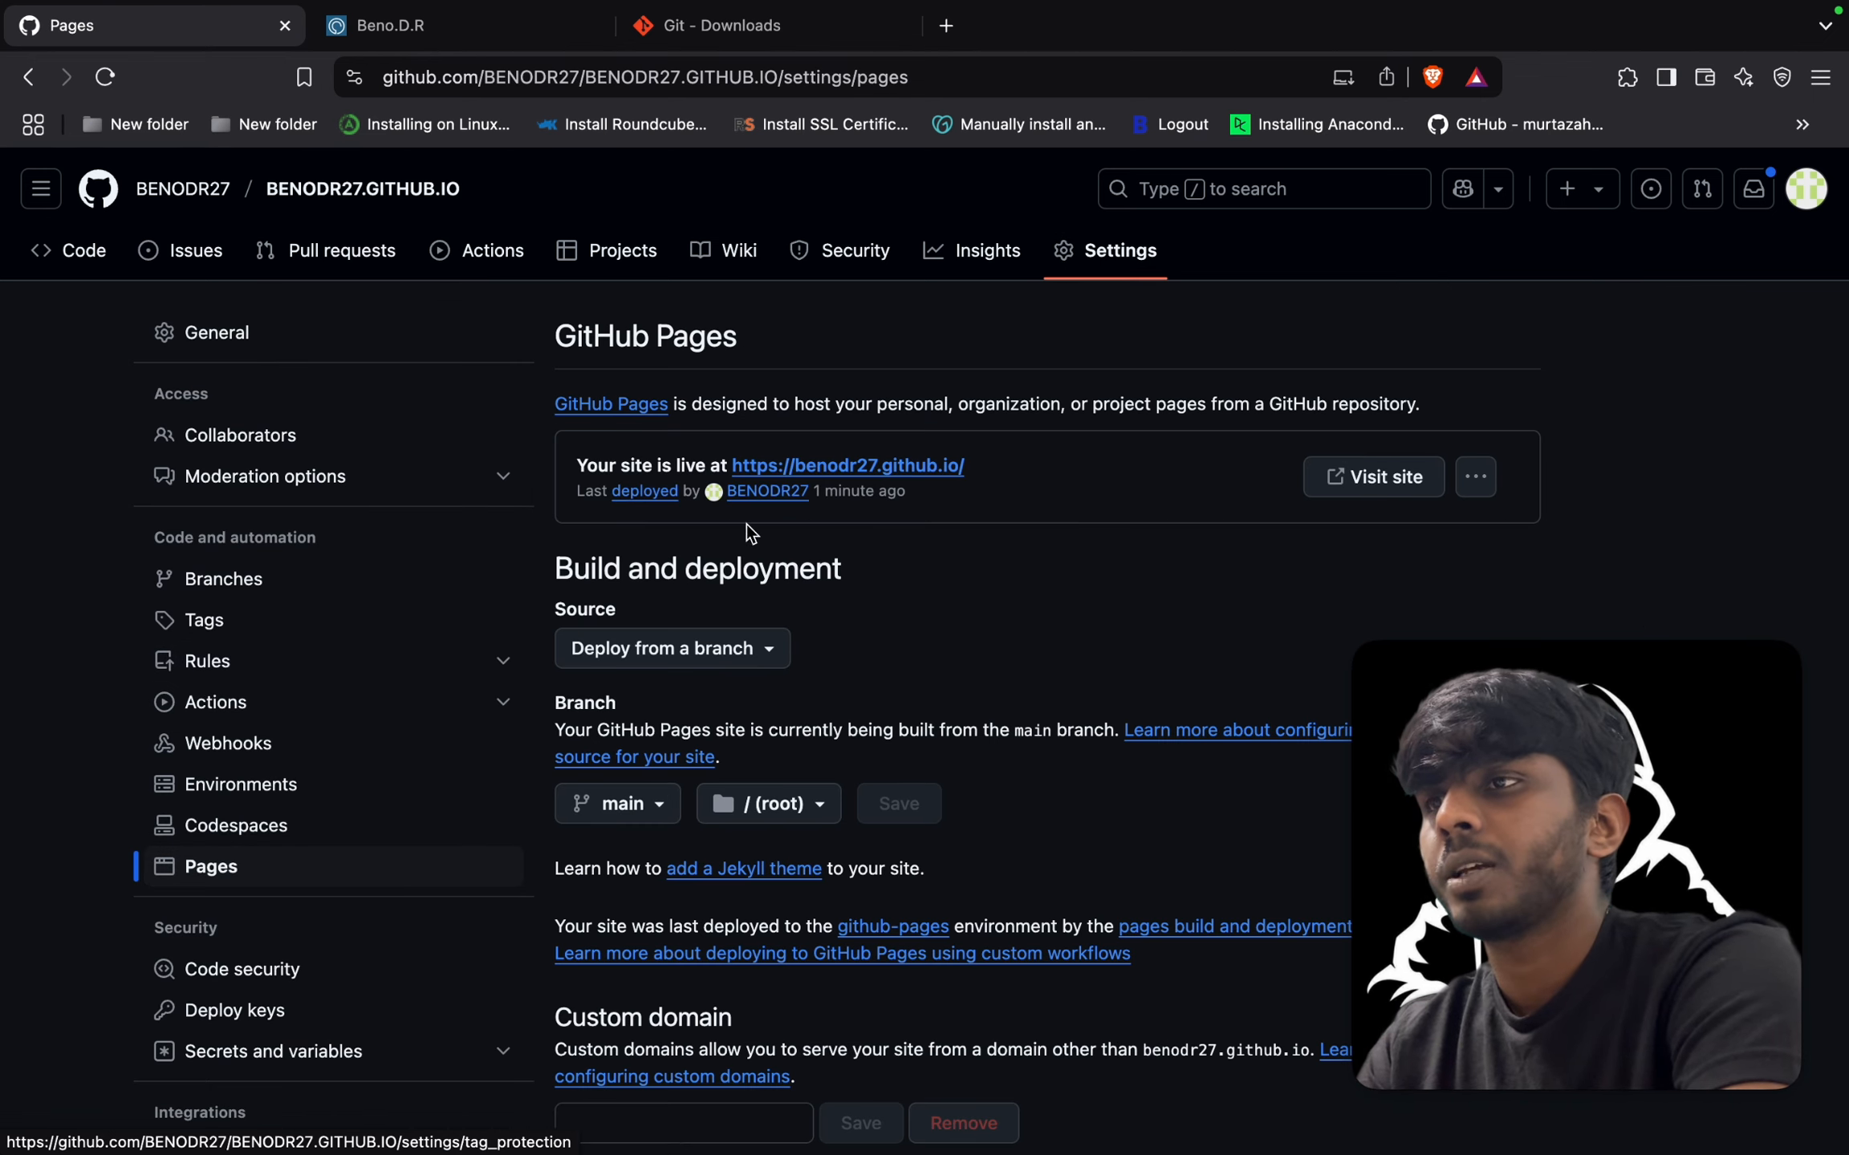
Open the published github.io site, reload it until the new deployment loads, and compare its page and address with the local portfolio.
click(789, 471)
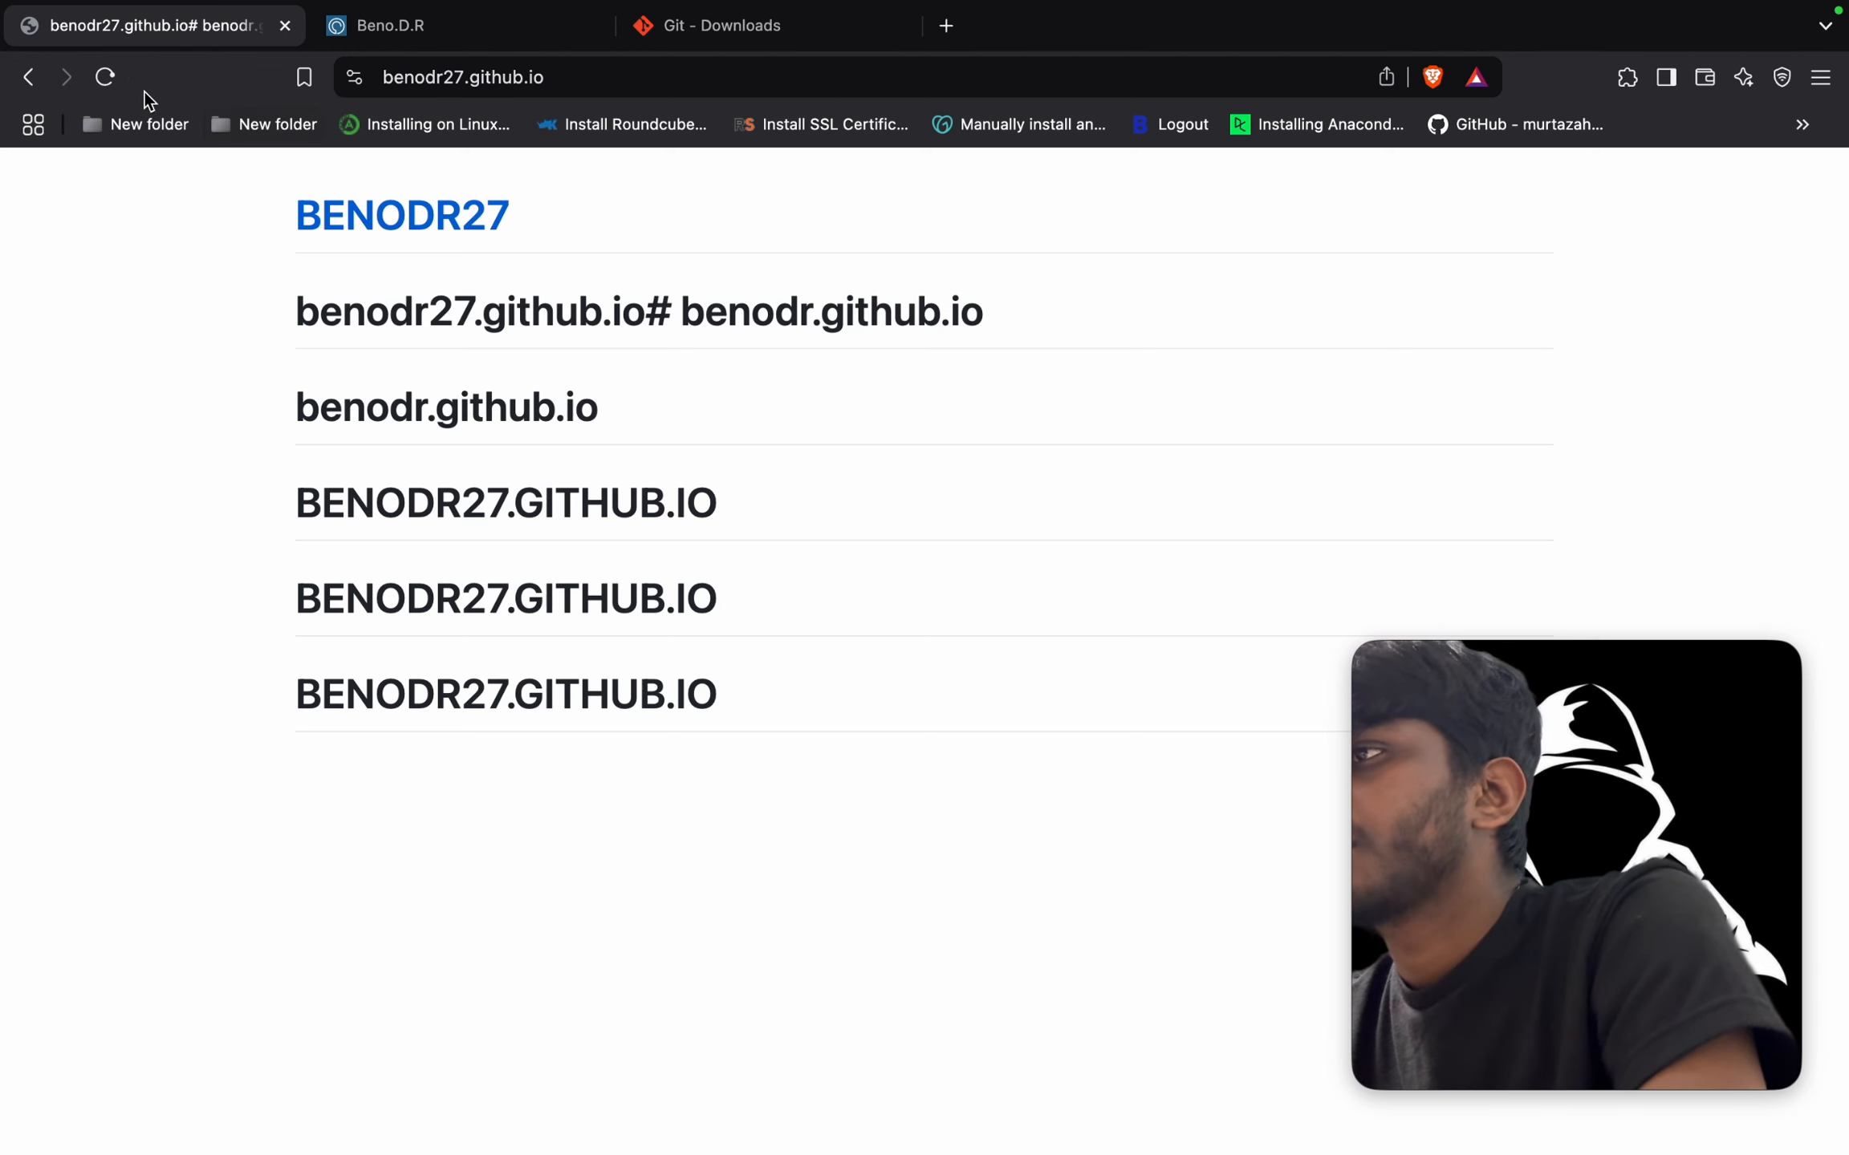
click(113, 77)
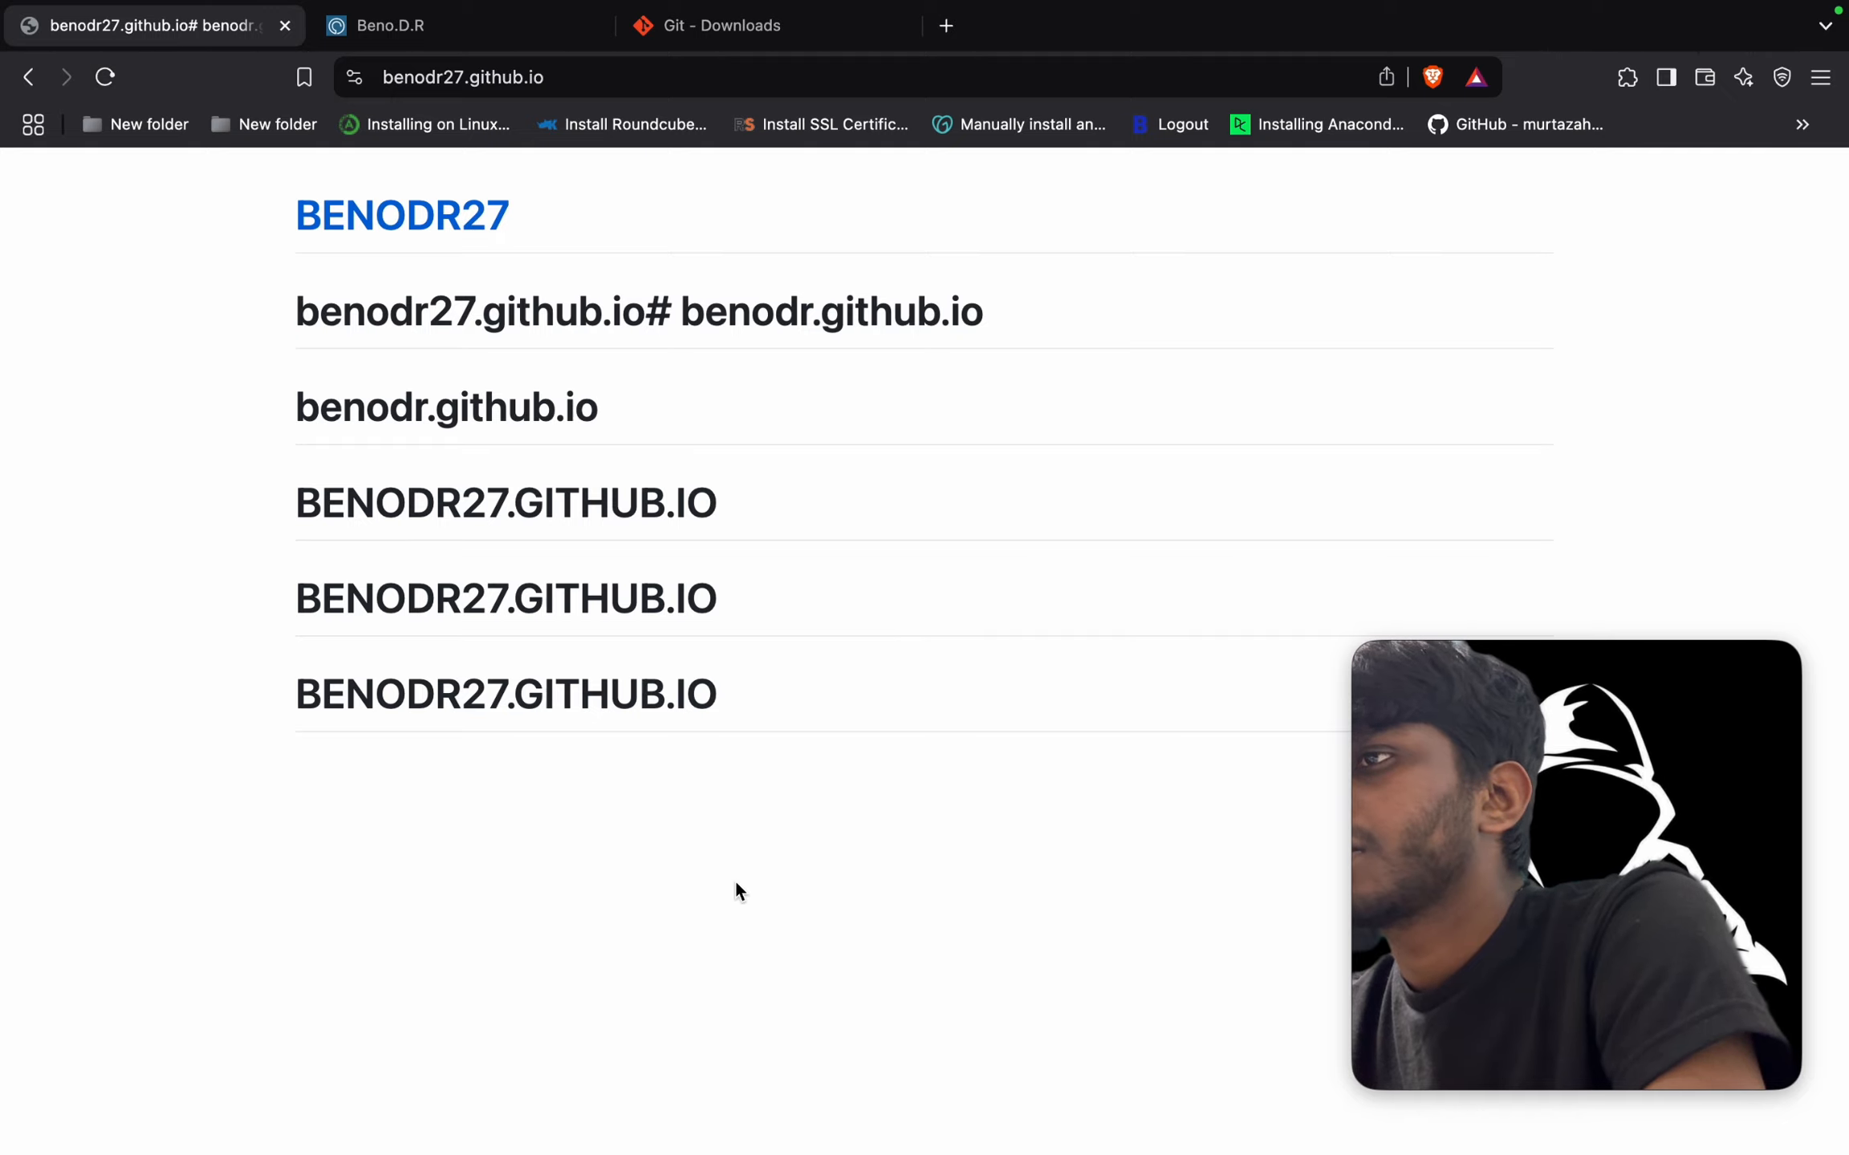
click(439, 26)
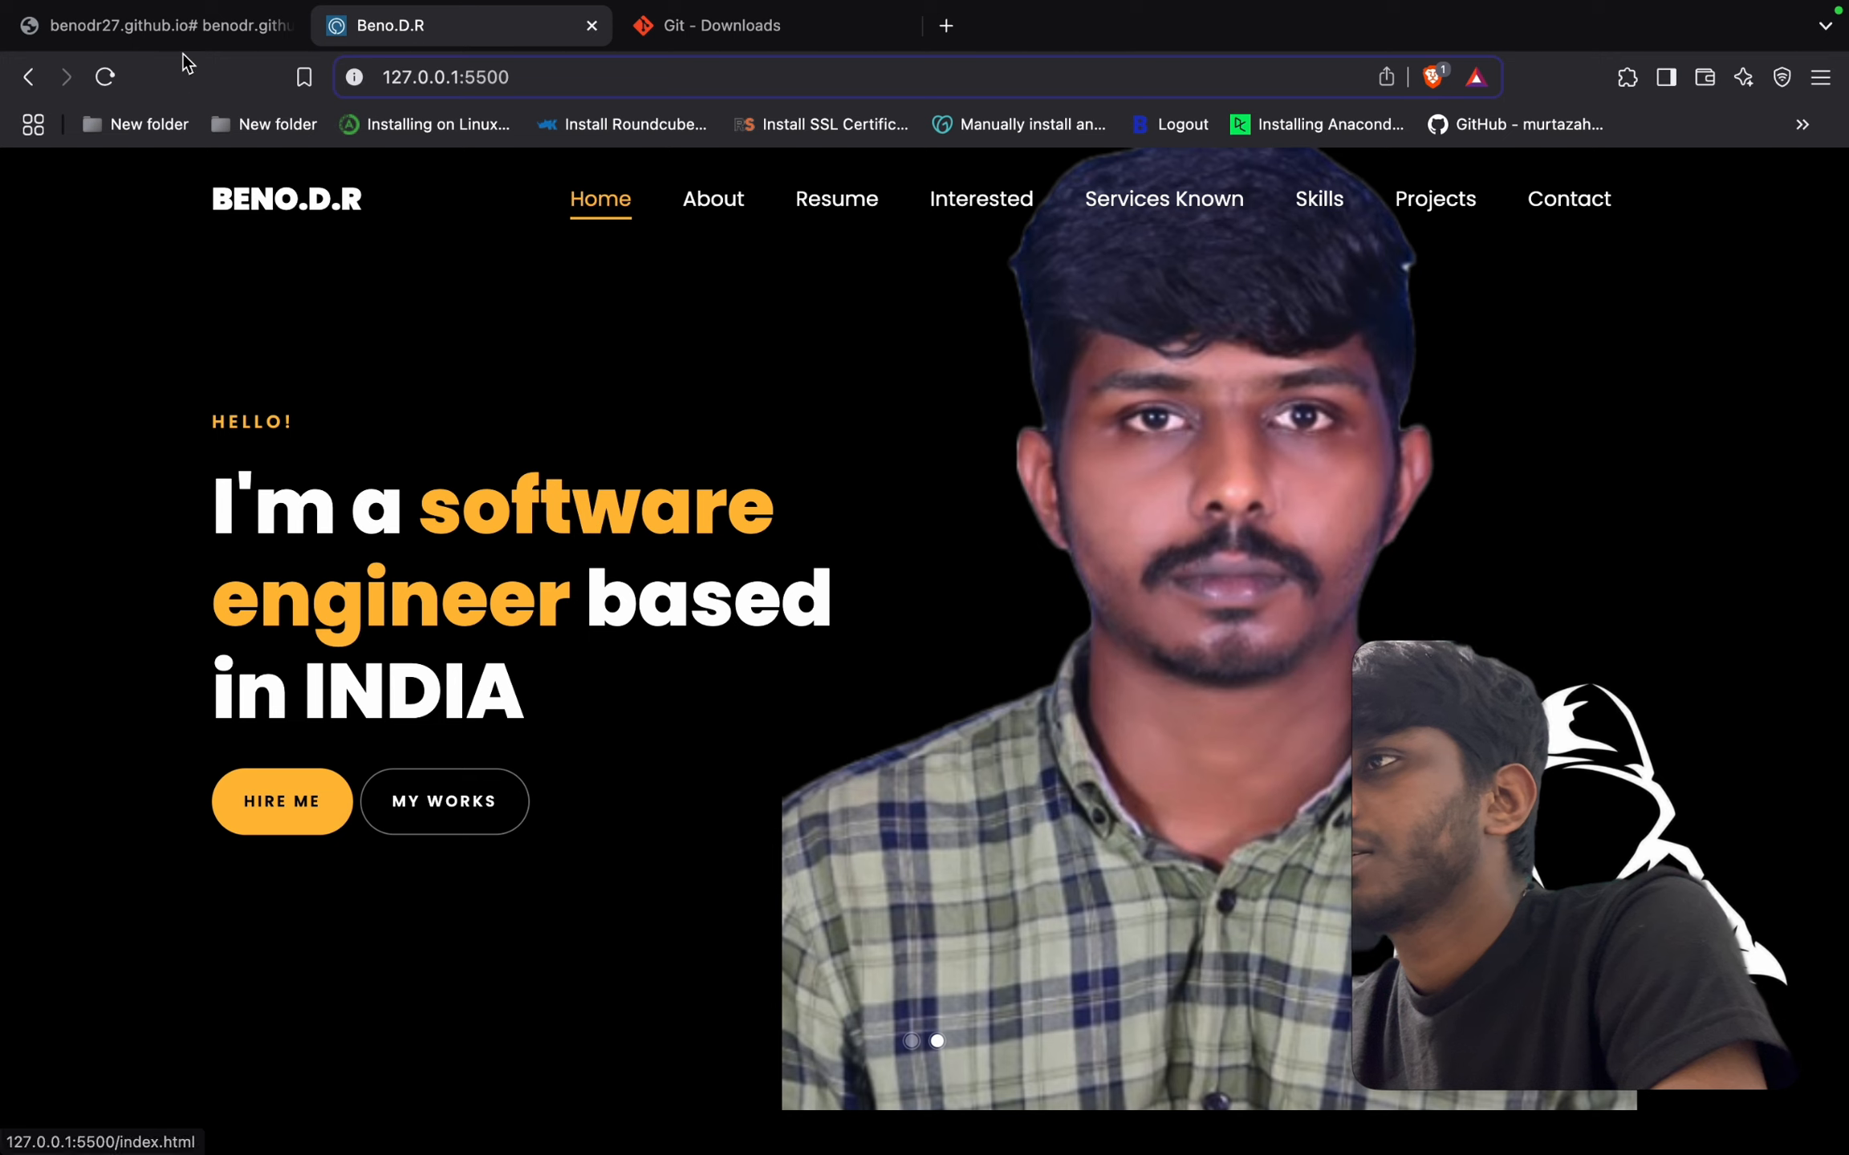
click(187, 36)
click(113, 85)
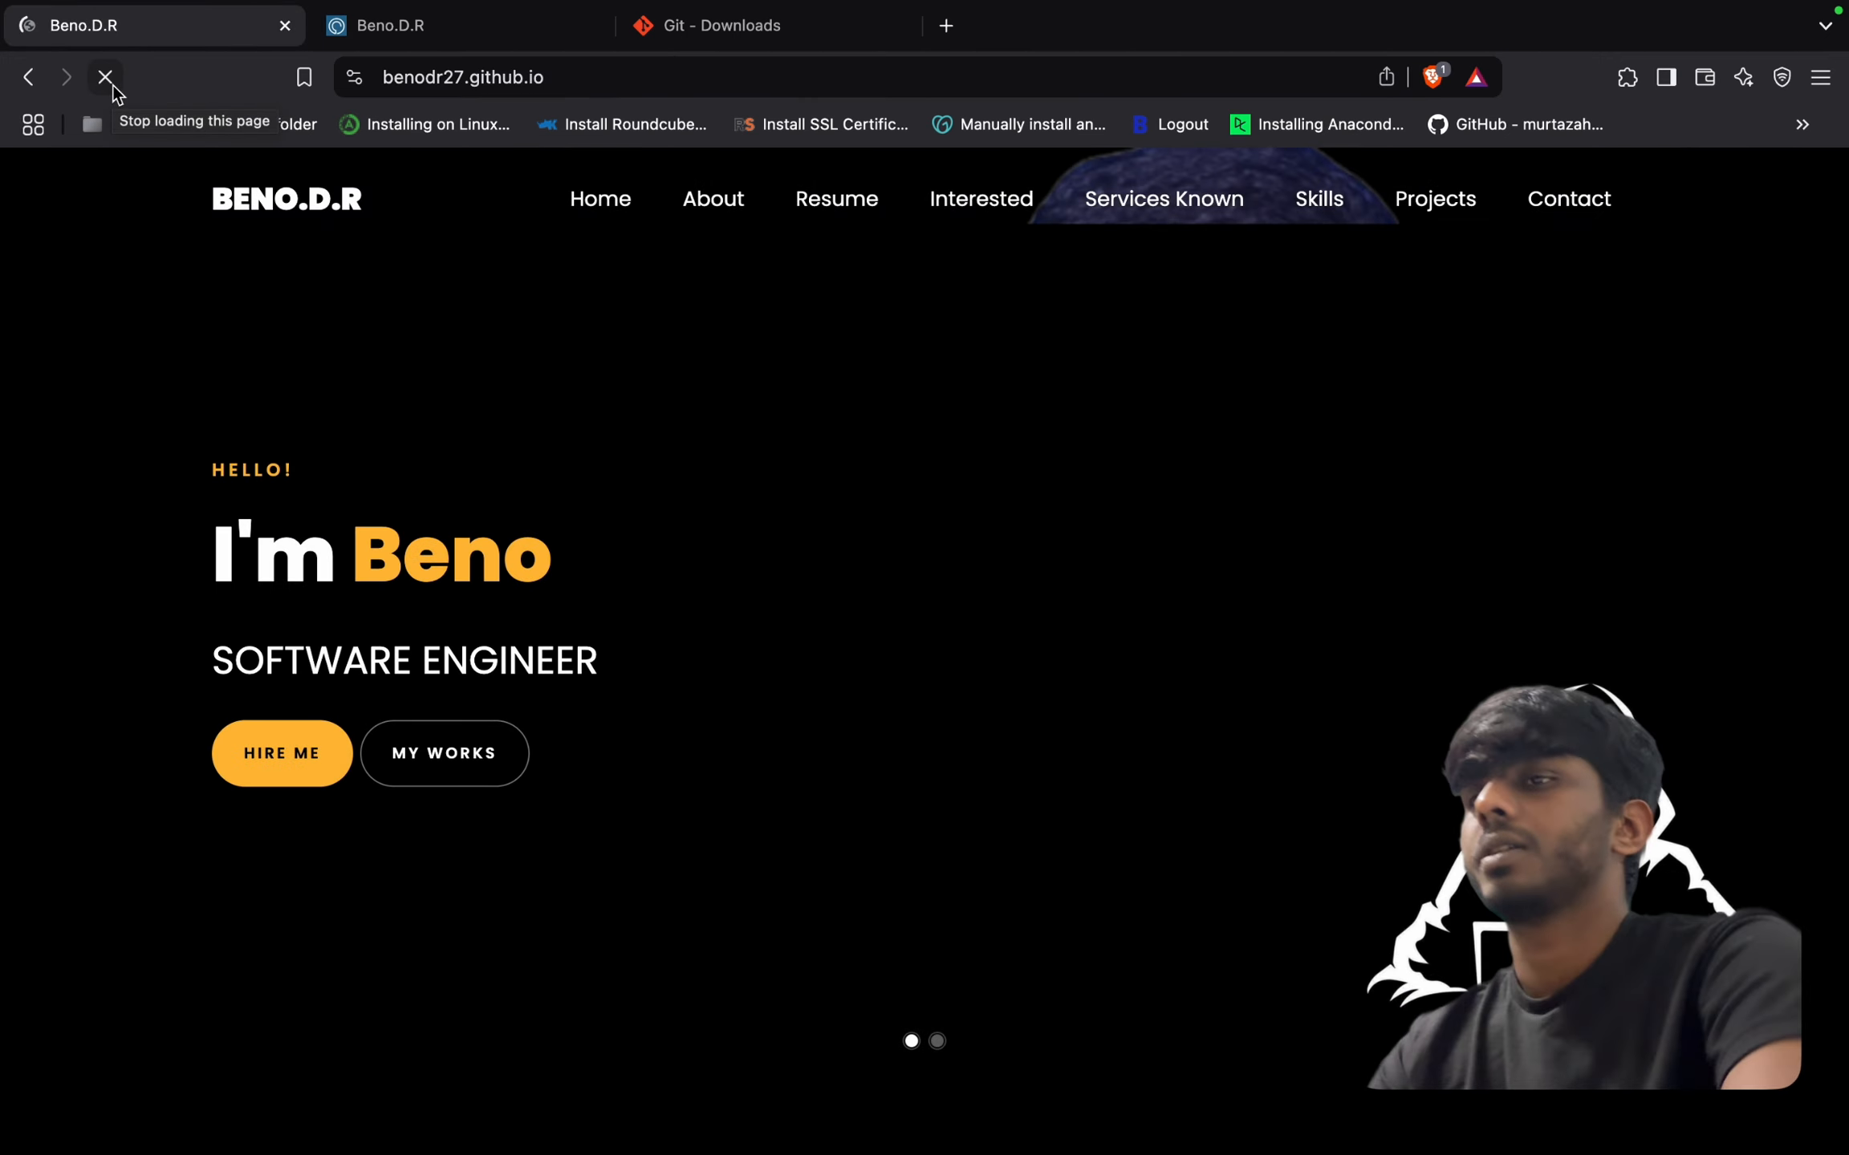
click(489, 70)
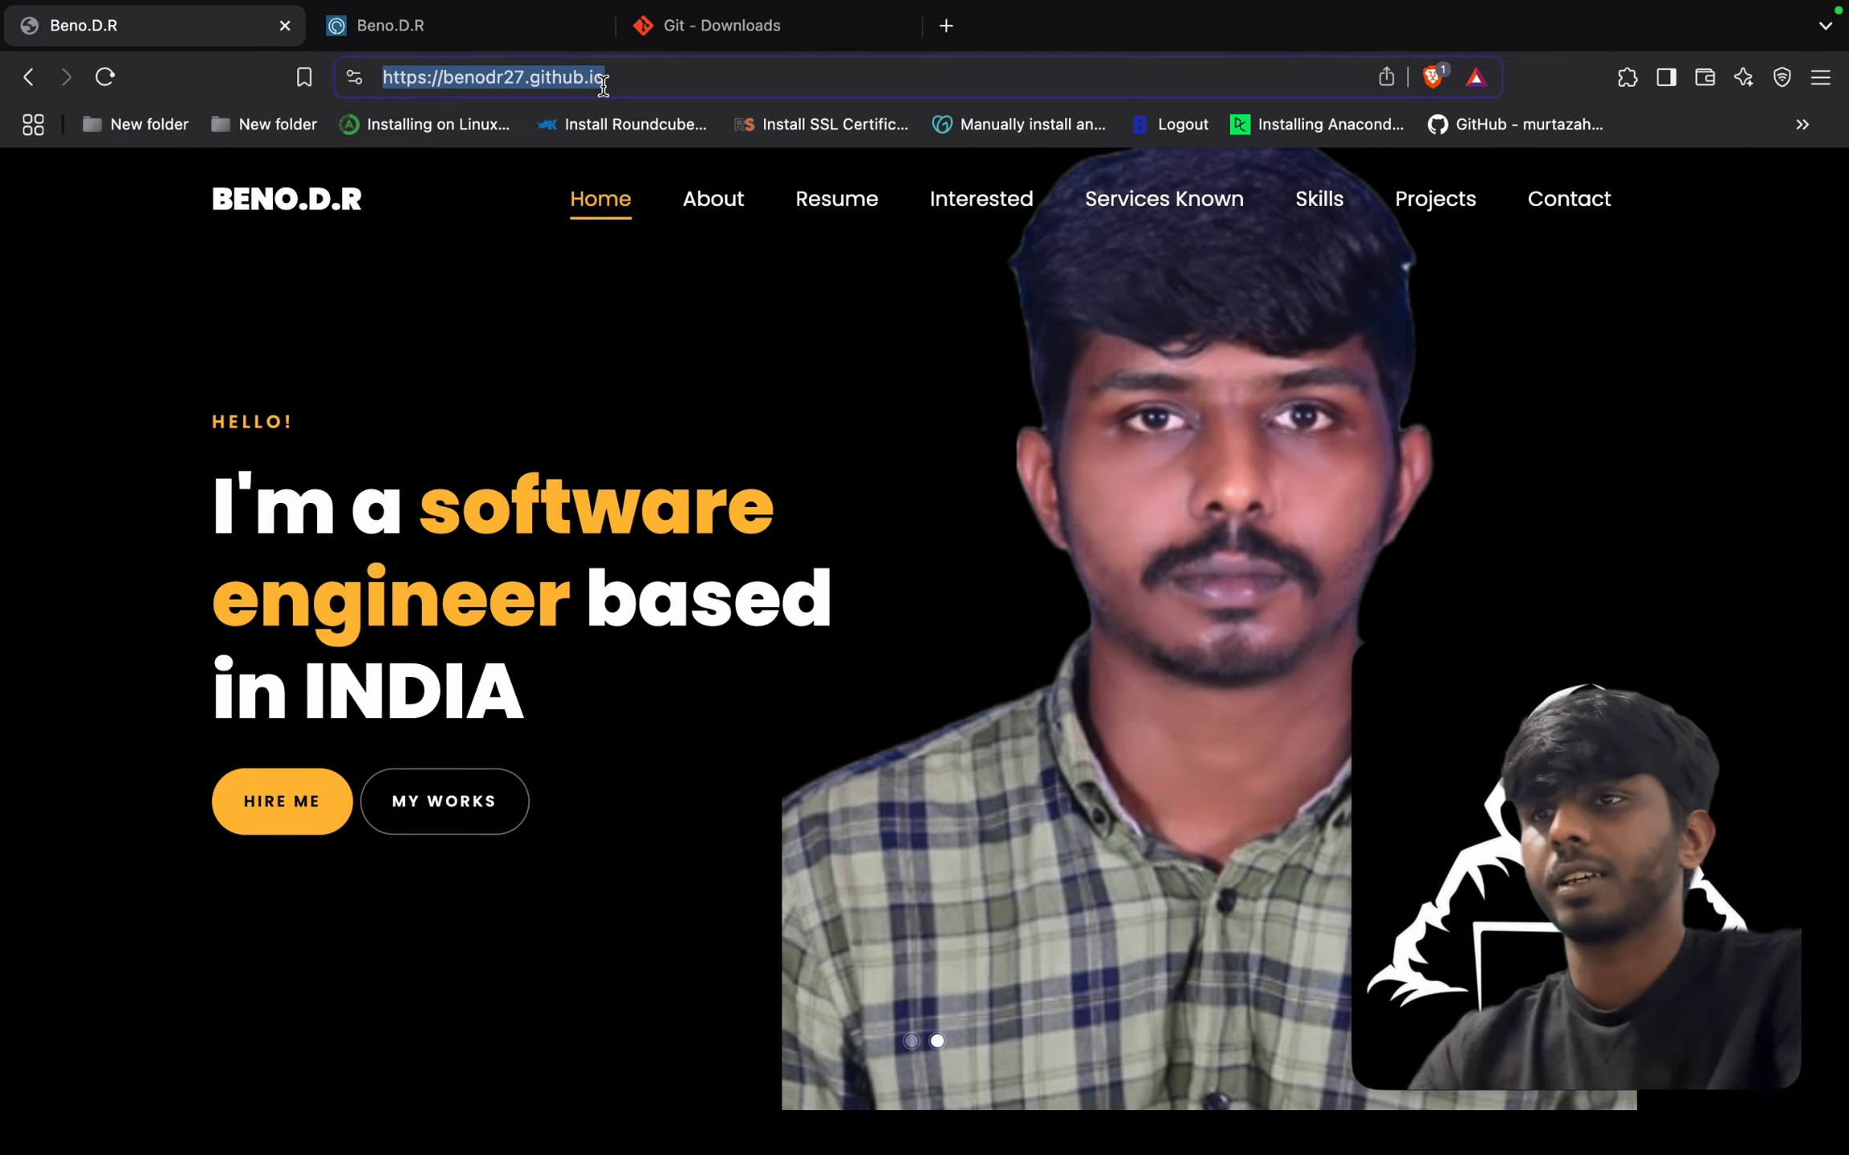
double_click(500, 71)
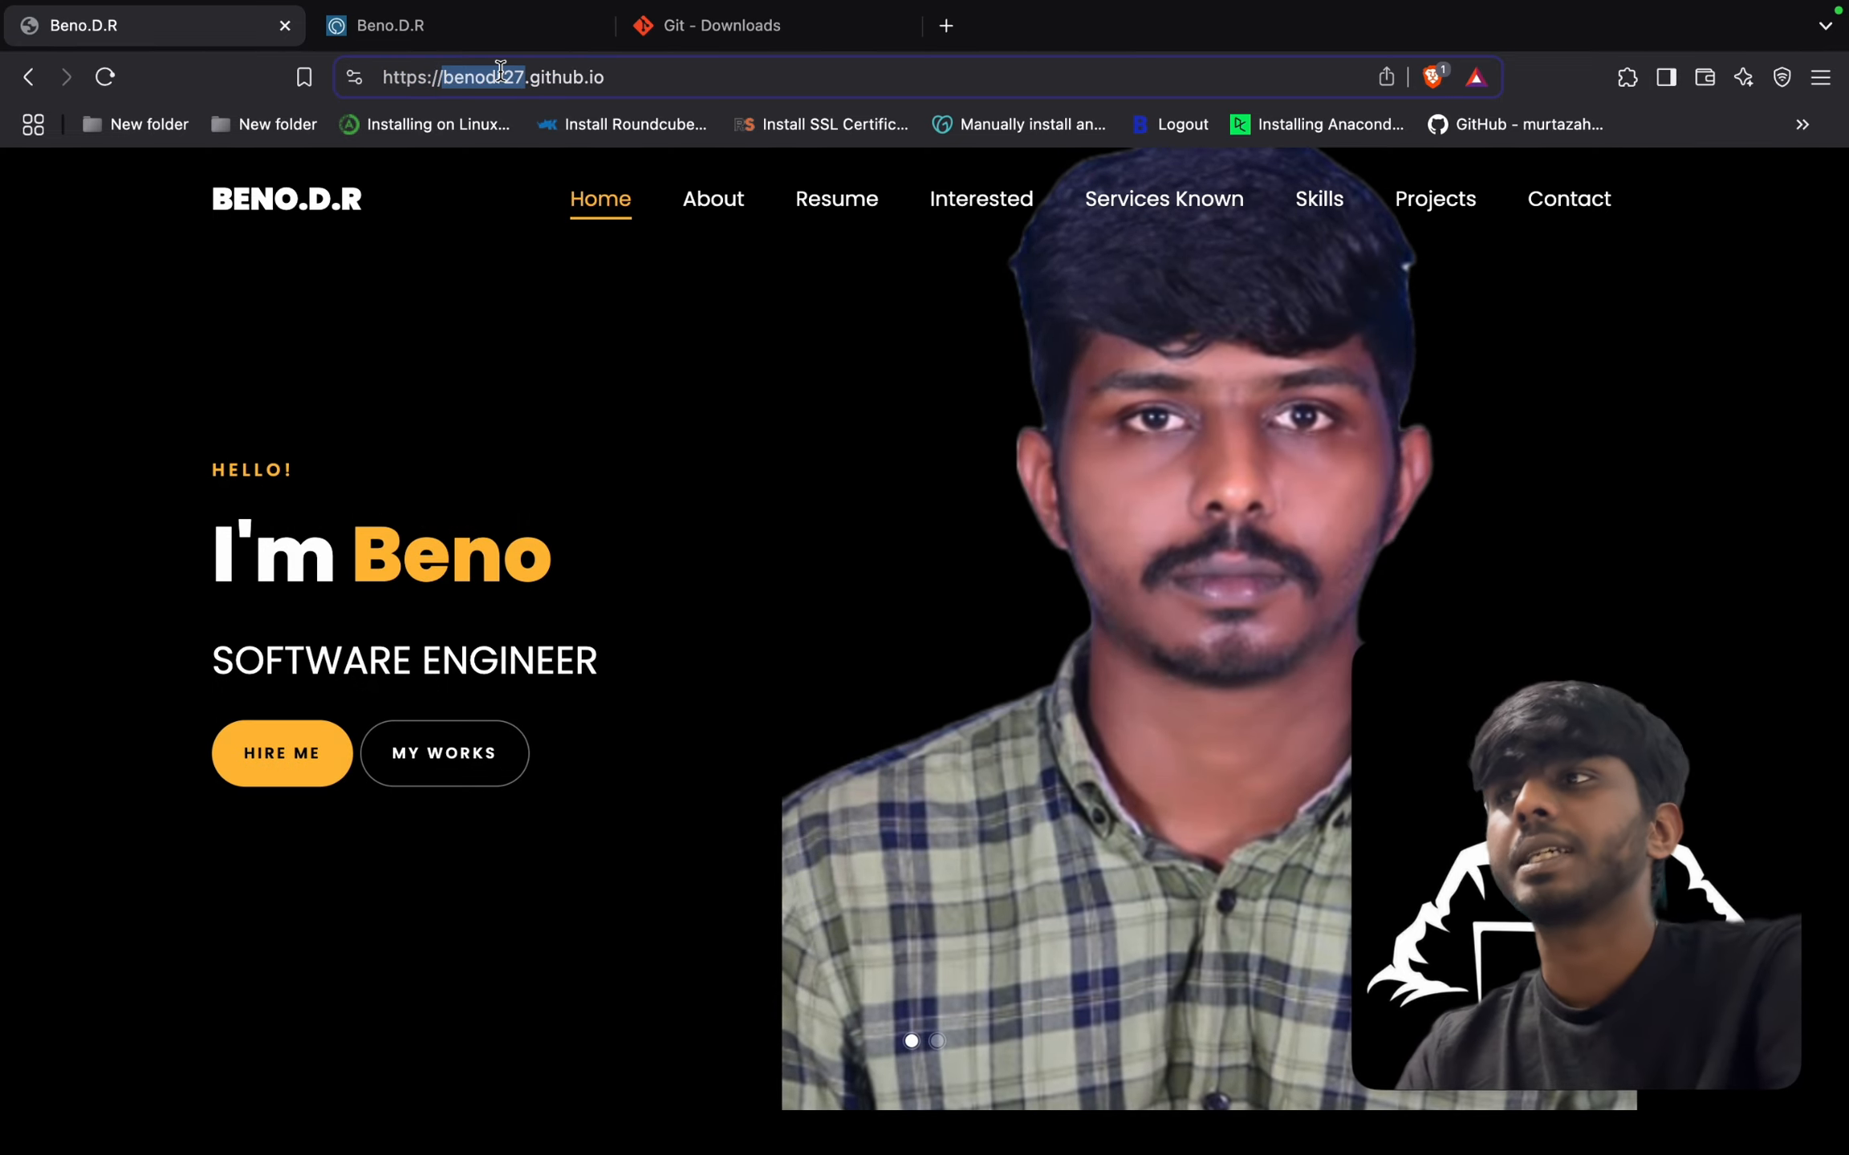